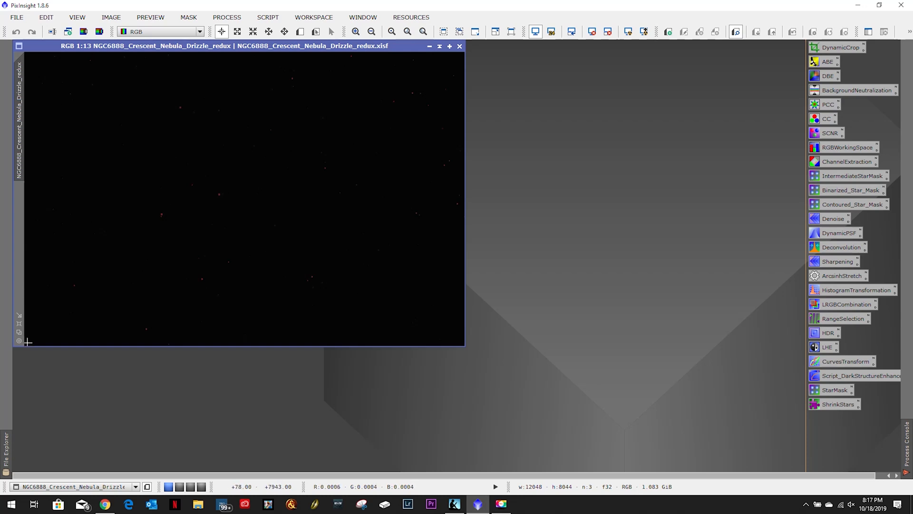
Enlarge the view of the Crescent Nebula image and display it with an automatic screen stretch
{"action": "left_click", "coordinate": [19, 327]}
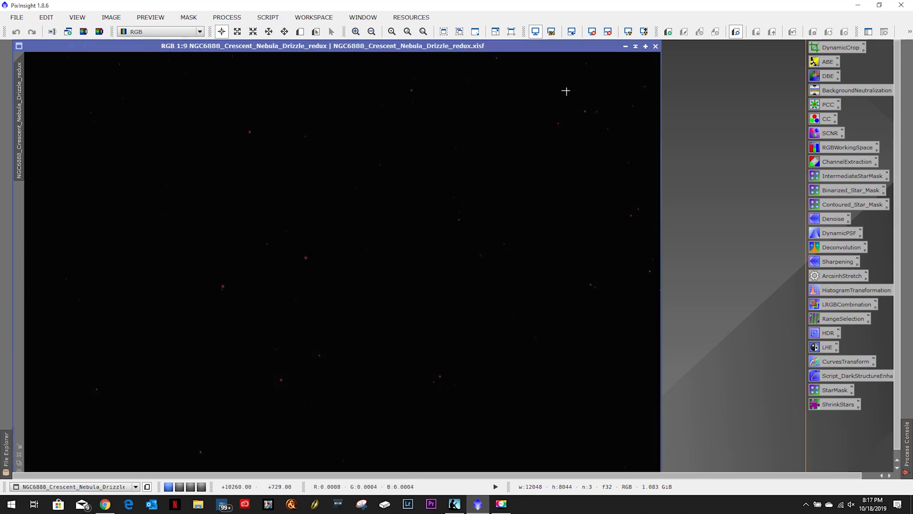
{"action": "left_click", "coordinate": [628, 36]}
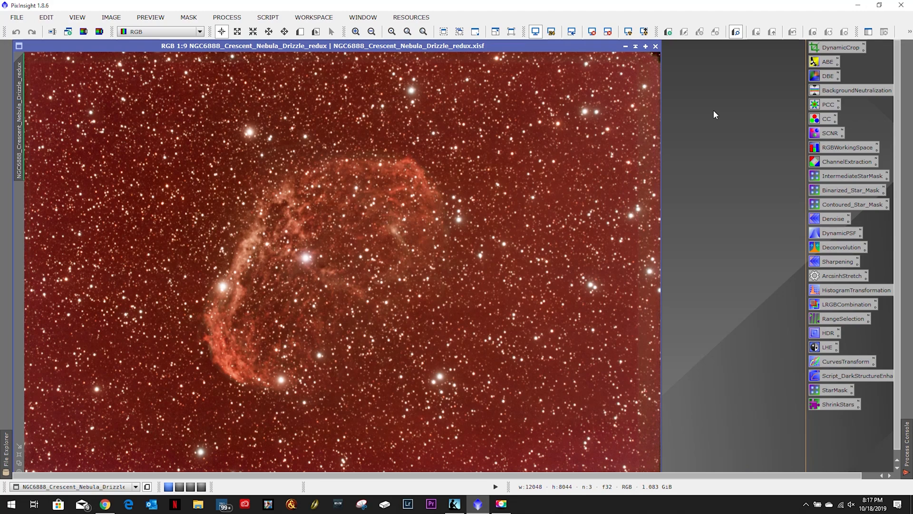
Crop all four edges of the image with DynamicCrop to 11098 by 7564 pixels and fit the window to the result
{"action": "double_click", "coordinate": [826, 46]}
{"action": "scroll", "coordinate": [507, 166], "scroll_direction": "down", "scroll_amount": 1}
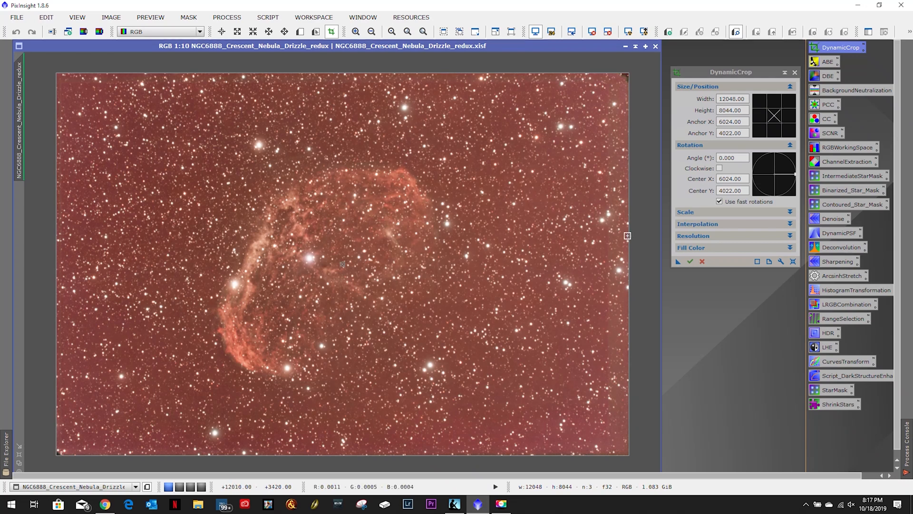
{"action": "left_click_drag", "start_coordinate": [628, 236], "coordinate": [603, 233]}
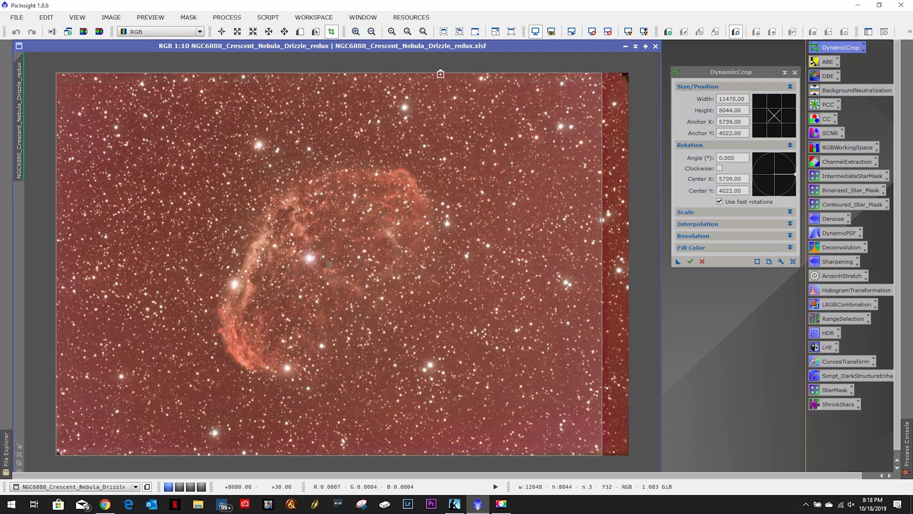
{"action": "mouse_move", "coordinate": [440, 73]}
{"action": "left_mouse_down"}
{"action": "mouse_move", "coordinate": [441, 119]}
{"action": "mouse_move", "coordinate": [442, 84]}
{"action": "left_mouse_up"}
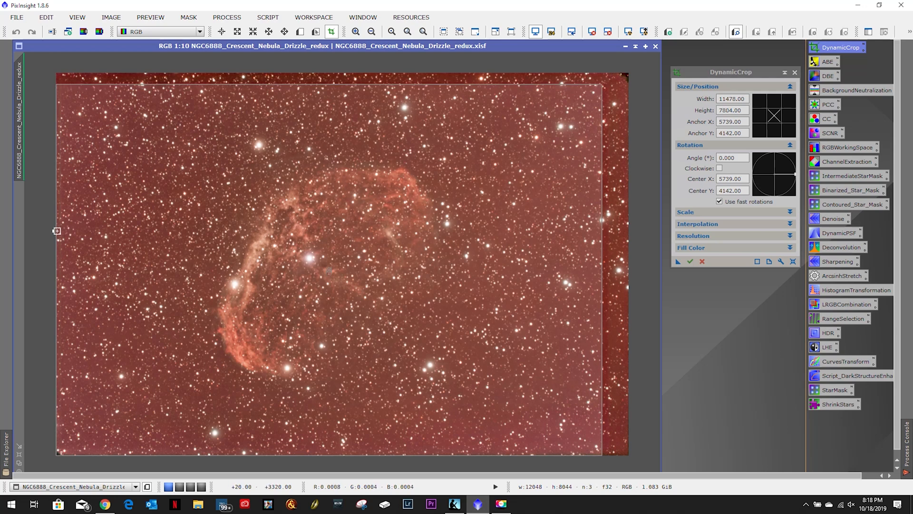
{"action": "left_click_drag", "start_coordinate": [56, 231], "coordinate": [75, 222]}
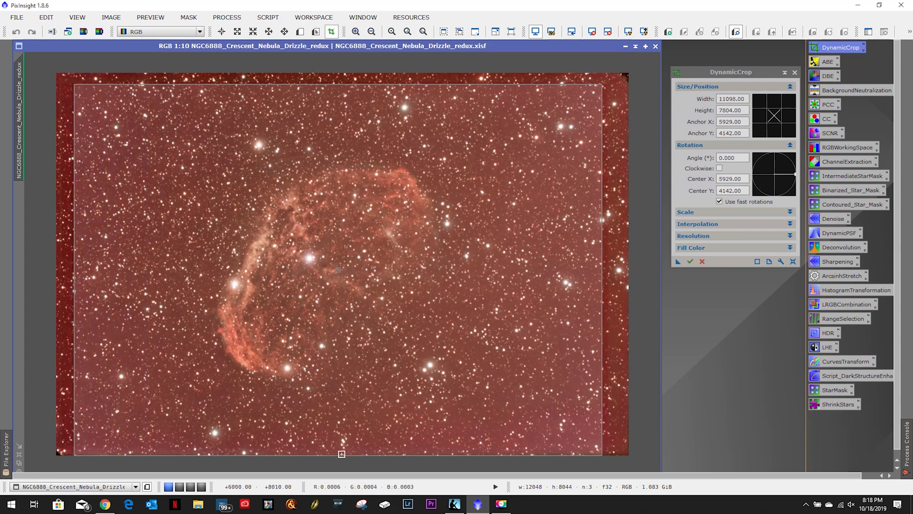
{"action": "mouse_move", "coordinate": [342, 455]}
{"action": "left_mouse_down"}
{"action": "mouse_move", "coordinate": [340, 405]}
{"action": "mouse_move", "coordinate": [338, 444]}
{"action": "left_mouse_up"}
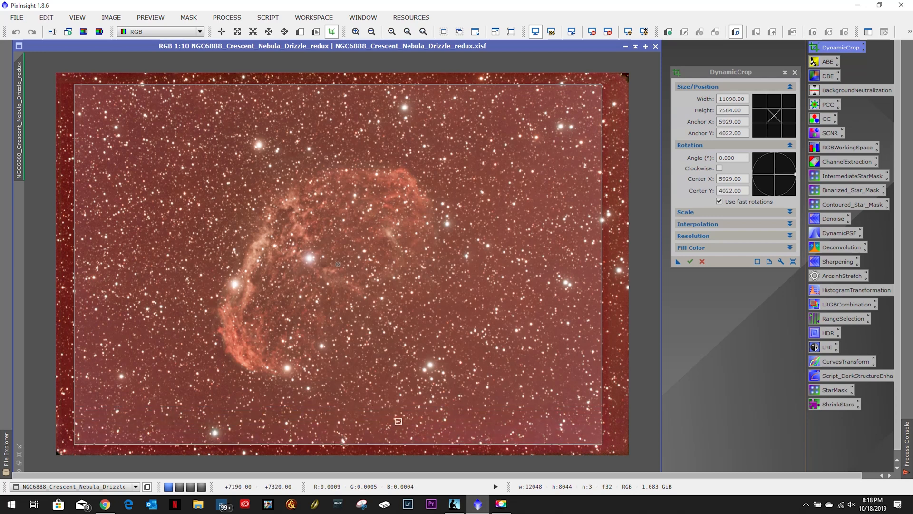
{"action": "left_click", "coordinate": [690, 261]}
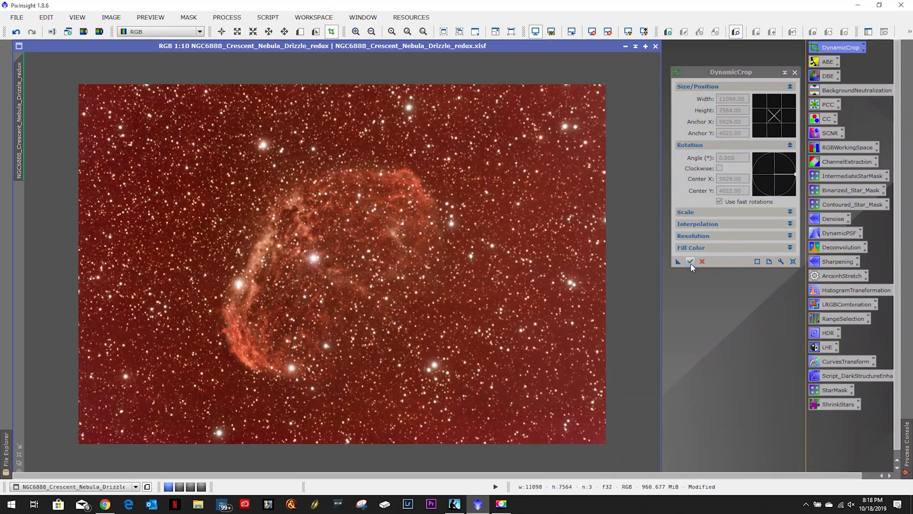
{"action": "left_click", "coordinate": [794, 73]}
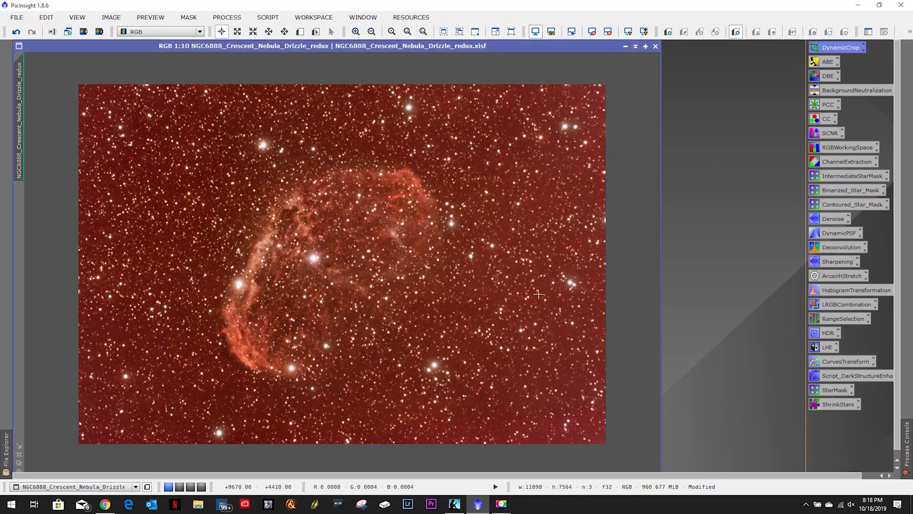
{"action": "left_click", "coordinate": [19, 457]}
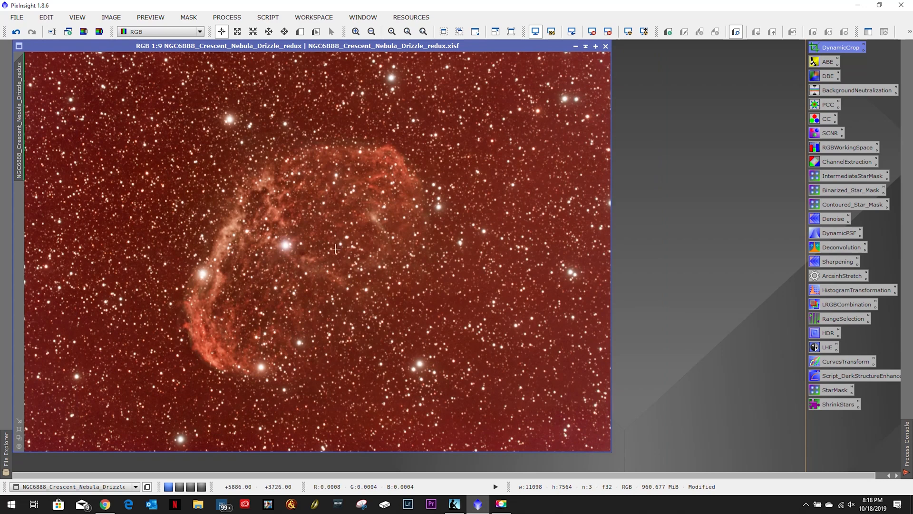
Start DynamicBackgroundExtraction on the cropped image and generate samples with a default radius of 20 and 15 samples per row
{"action": "left_click", "coordinate": [828, 77]}
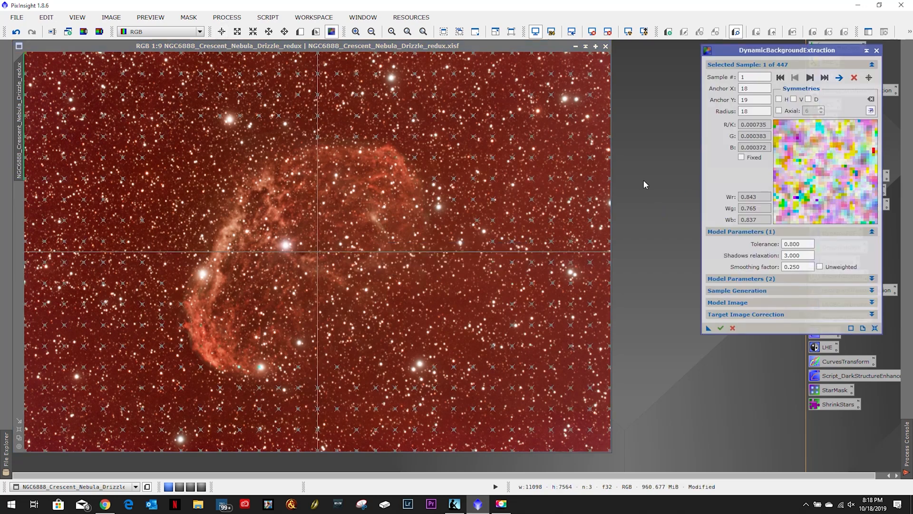
{"action": "left_click", "coordinate": [765, 281]}
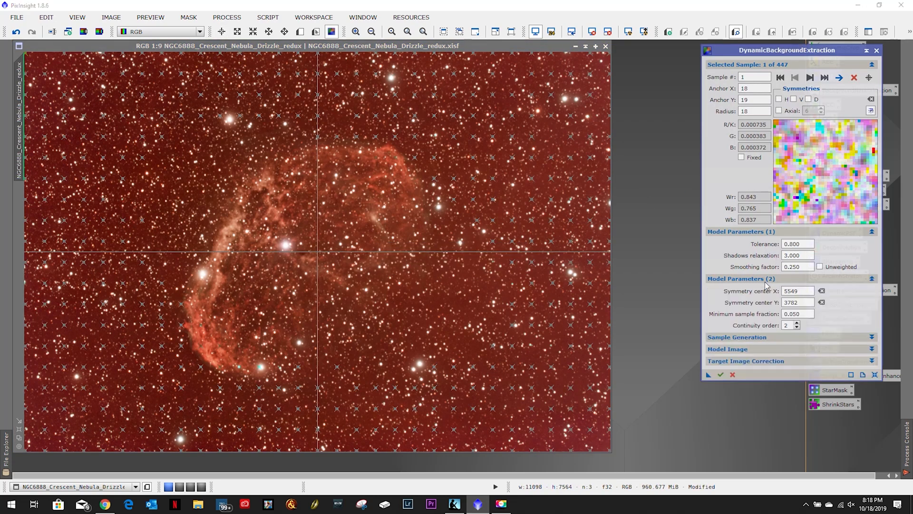
{"action": "left_click", "coordinate": [770, 280]}
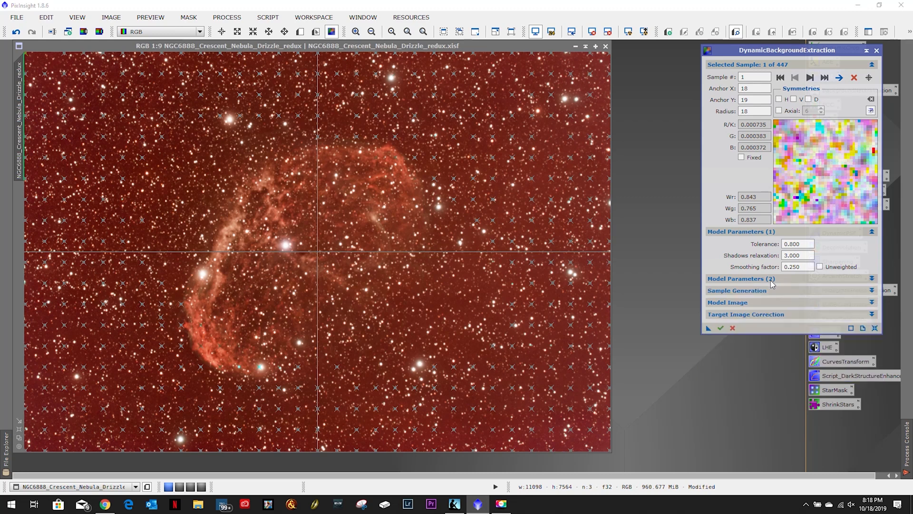
{"action": "left_click", "coordinate": [770, 290]}
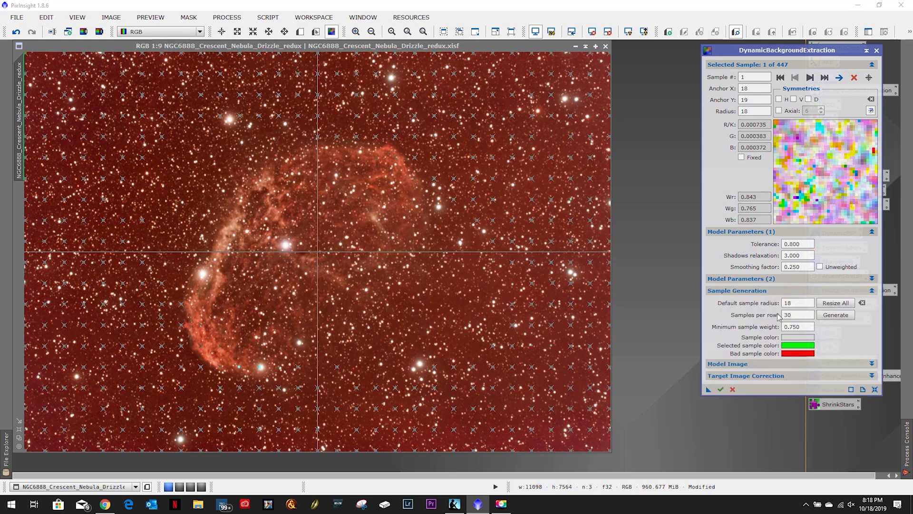
{"action": "left_click", "coordinate": [804, 314]}
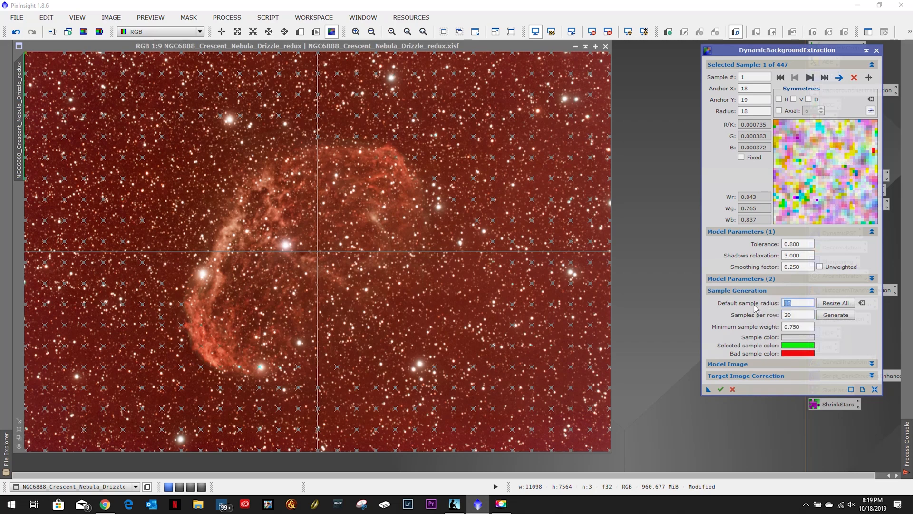
{"action": "left_click", "coordinate": [782, 303]}
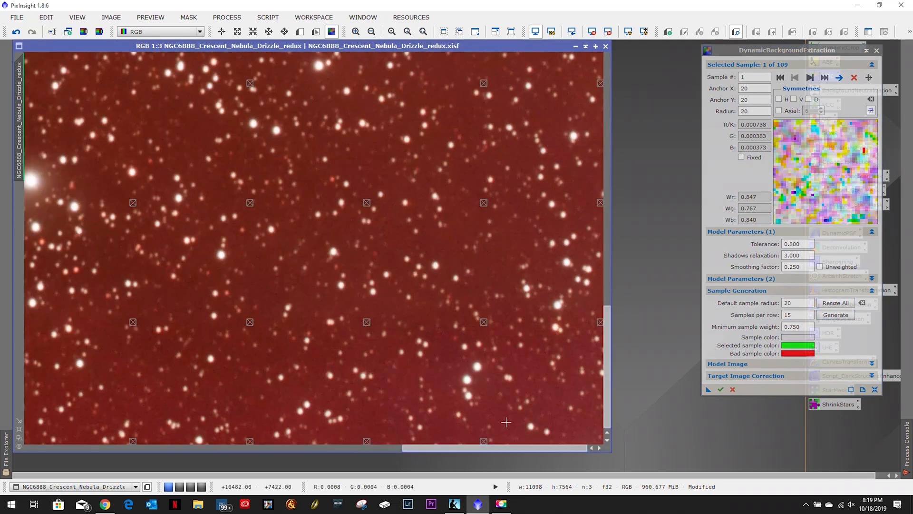
Move the background samples in the lower-right part of the image off the stars onto clear sky
{"action": "left_click_drag", "start_coordinate": [133, 322], "coordinate": [114, 336]}
{"action": "left_click_drag", "start_coordinate": [250, 322], "coordinate": [257, 321]}
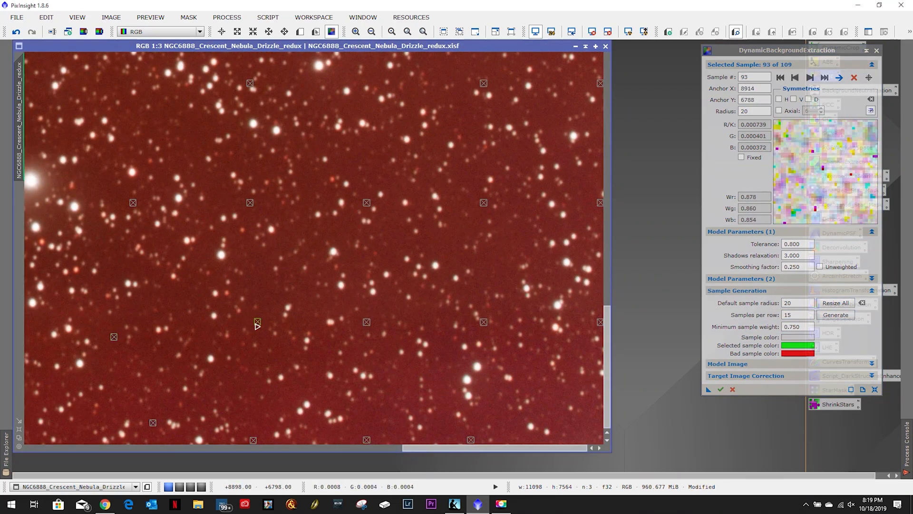
{"action": "left_click_drag", "start_coordinate": [366, 322], "coordinate": [379, 311]}
{"action": "left_click_drag", "start_coordinate": [483, 322], "coordinate": [480, 333]}
{"action": "left_click_drag", "start_coordinate": [600, 322], "coordinate": [596, 300]}
{"action": "left_click_drag", "start_coordinate": [600, 203], "coordinate": [592, 193]}
{"action": "left_click_drag", "start_coordinate": [483, 203], "coordinate": [474, 222]}
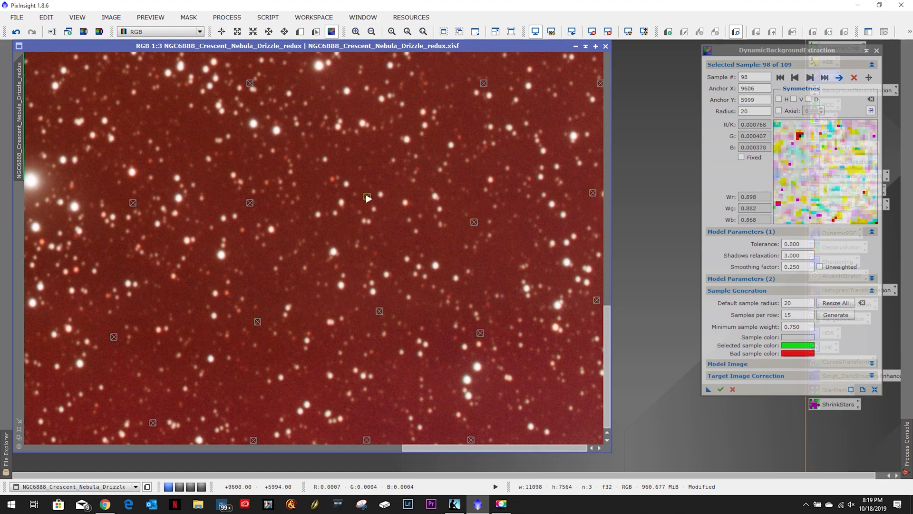
{"action": "left_click_drag", "start_coordinate": [366, 203], "coordinate": [368, 196]}
{"action": "left_click_drag", "start_coordinate": [250, 203], "coordinate": [233, 203]}
{"action": "left_click_drag", "start_coordinate": [132, 203], "coordinate": [122, 198]}
{"action": "left_click_drag", "start_coordinate": [250, 83], "coordinate": [279, 79]}
{"action": "left_click_drag", "start_coordinate": [484, 84], "coordinate": [467, 103]}
{"action": "left_click_drag", "start_coordinate": [600, 84], "coordinate": [588, 84]}
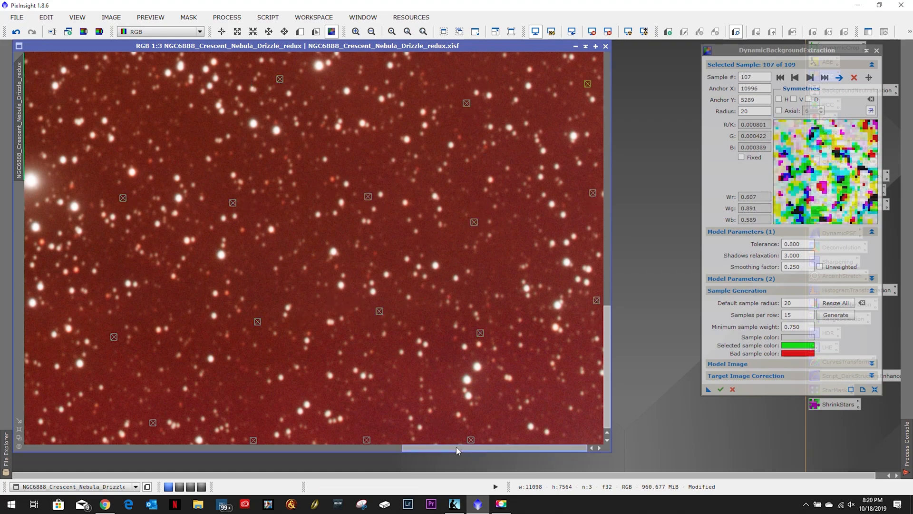
Shift the background samples in the lower-middle part of the image onto star-free sky, away from the nebula
{"action": "left_click_drag", "start_coordinate": [457, 449], "coordinate": [291, 449]}
{"action": "left_click_drag", "start_coordinate": [534, 441], "coordinate": [513, 434]}
{"action": "left_click_drag", "start_coordinate": [417, 442], "coordinate": [426, 426]}
{"action": "left_click_drag", "start_coordinate": [300, 442], "coordinate": [290, 431]}
{"action": "left_click", "coordinate": [184, 441]}
{"action": "left_click_drag", "start_coordinate": [183, 441], "coordinate": [218, 427]}
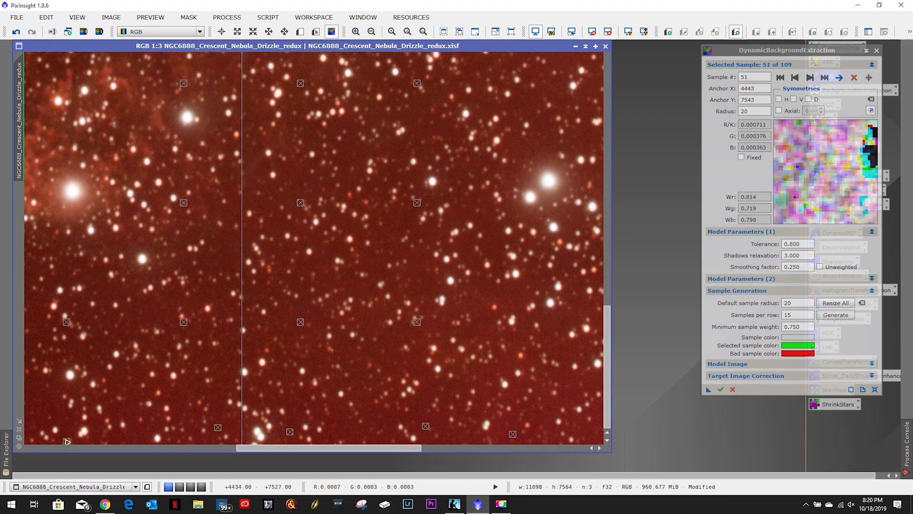
{"action": "left_click_drag", "start_coordinate": [66, 441], "coordinate": [62, 441]}
{"action": "left_click_drag", "start_coordinate": [66, 322], "coordinate": [86, 316]}
{"action": "left_click_drag", "start_coordinate": [183, 322], "coordinate": [171, 323]}
{"action": "left_click_drag", "start_coordinate": [300, 322], "coordinate": [307, 314]}
{"action": "left_click_drag", "start_coordinate": [183, 203], "coordinate": [223, 258]}
{"action": "left_click_drag", "start_coordinate": [295, 203], "coordinate": [298, 194]}
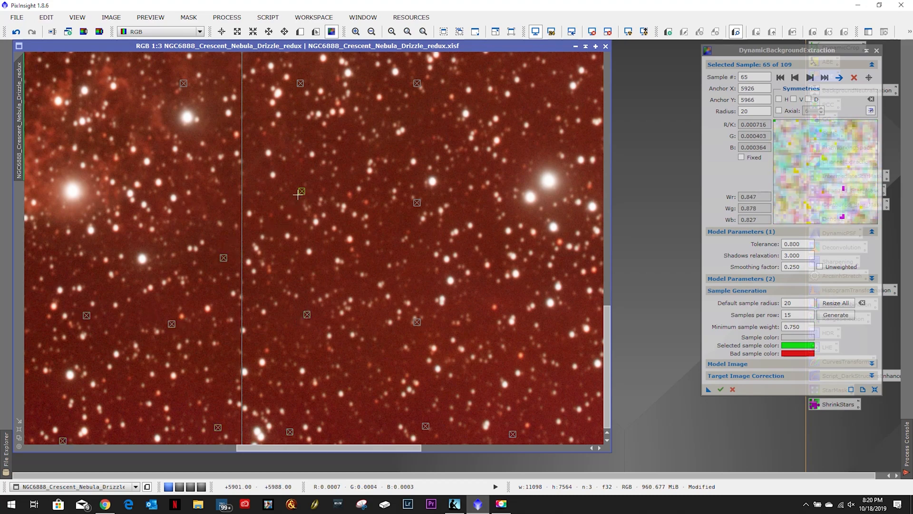
{"action": "left_click_drag", "start_coordinate": [184, 85], "coordinate": [238, 124]}
{"action": "left_click_drag", "start_coordinate": [301, 84], "coordinate": [310, 75]}
{"action": "left_click_drag", "start_coordinate": [417, 85], "coordinate": [421, 111]}
Reposition the background samples below and left of the nebula's lower end onto star-free sky
{"action": "left_click_drag", "start_coordinate": [265, 449], "coordinate": [79, 449]}
{"action": "left_click_drag", "start_coordinate": [532, 441], "coordinate": [515, 441]}
{"action": "left_click_drag", "start_coordinate": [415, 441], "coordinate": [360, 441]}
{"action": "left_click_drag", "start_coordinate": [181, 440], "coordinate": [155, 439]}
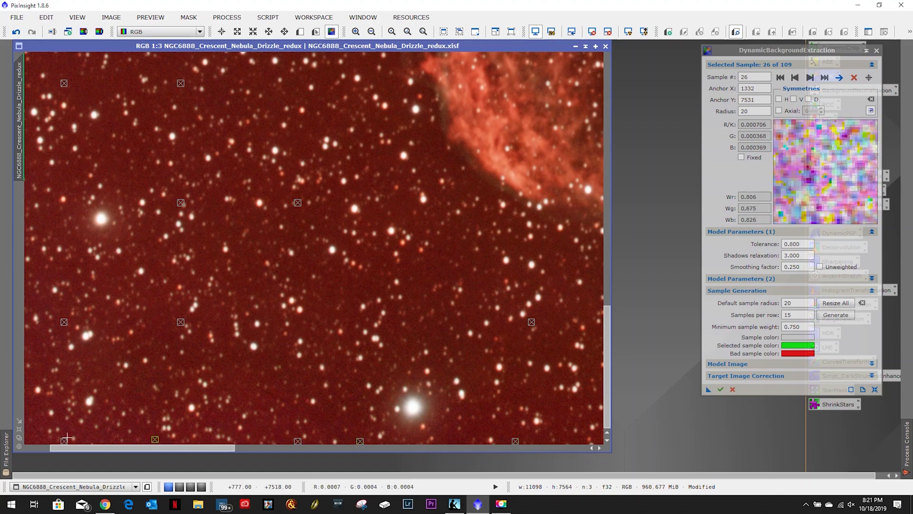
{"action": "left_click_drag", "start_coordinate": [64, 441], "coordinate": [90, 440]}
{"action": "left_click_drag", "start_coordinate": [64, 322], "coordinate": [67, 309]}
{"action": "left_click_drag", "start_coordinate": [181, 322], "coordinate": [165, 320]}
{"action": "left_click_drag", "start_coordinate": [181, 203], "coordinate": [167, 177]}
{"action": "left_click_drag", "start_coordinate": [298, 202], "coordinate": [294, 216]}
{"action": "left_click_drag", "start_coordinate": [184, 79], "coordinate": [216, 92]}
{"action": "left_click_drag", "start_coordinate": [65, 84], "coordinate": [80, 89]}
Move the background samples along the lower part of the image's left edge onto star-free spots
{"action": "left_click_drag", "start_coordinate": [186, 448], "coordinate": [148, 449]}
{"action": "left_click_drag", "start_coordinate": [27, 441], "coordinate": [31, 441]}
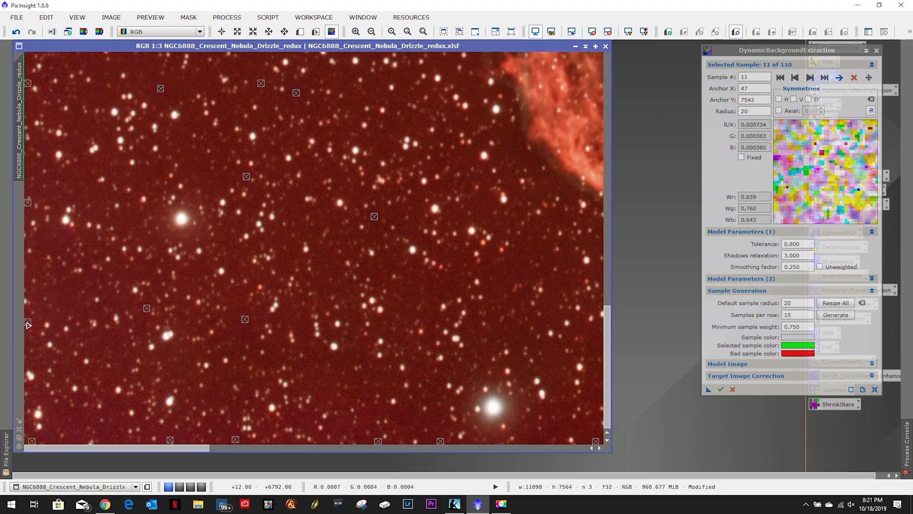
{"action": "left_click_drag", "start_coordinate": [28, 323], "coordinate": [65, 297]}
{"action": "left_click_drag", "start_coordinate": [28, 203], "coordinate": [52, 194]}
{"action": "left_click_drag", "start_coordinate": [28, 83], "coordinate": [85, 98]}
Reposition the background samples in the middle-left part of the image onto dark sky, clear of stars and the nebula
{"action": "left_click_drag", "start_coordinate": [607, 369], "coordinate": [620, 247]}
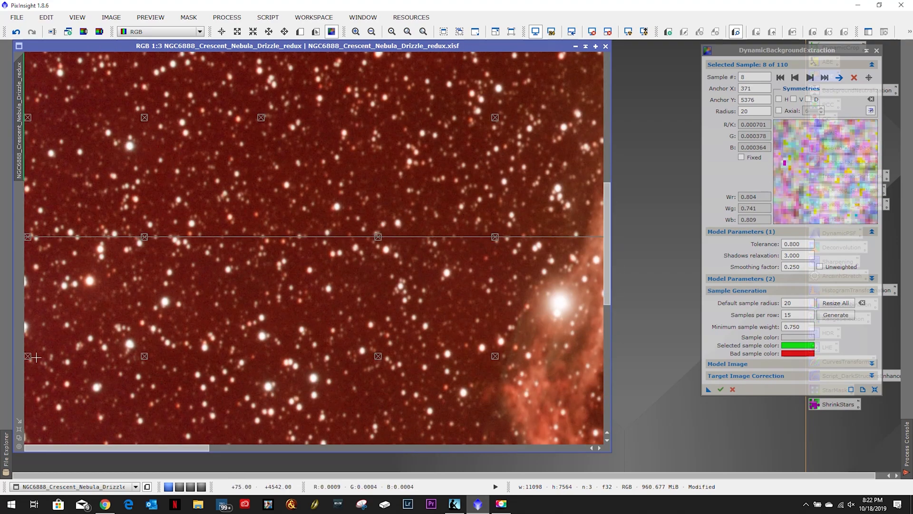
{"action": "left_click_drag", "start_coordinate": [27, 356], "coordinate": [36, 375]}
{"action": "left_click_drag", "start_coordinate": [144, 356], "coordinate": [161, 358]}
{"action": "left_click_drag", "start_coordinate": [378, 356], "coordinate": [289, 316]}
{"action": "left_click_drag", "start_coordinate": [378, 236], "coordinate": [448, 198]}
{"action": "left_click_drag", "start_coordinate": [495, 355], "coordinate": [374, 283]}
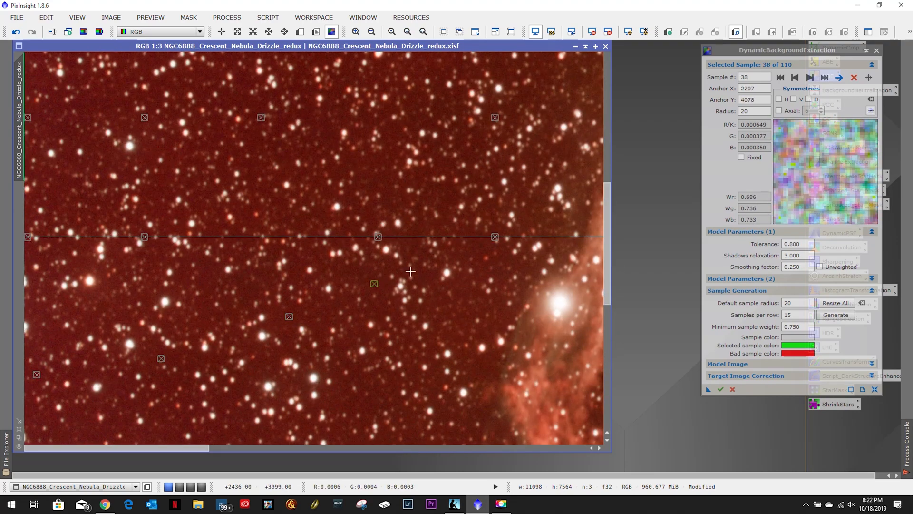
{"action": "left_click_drag", "start_coordinate": [495, 236], "coordinate": [372, 212]}
{"action": "left_click_drag", "start_coordinate": [145, 236], "coordinate": [157, 193]}
{"action": "left_click_drag", "start_coordinate": [28, 236], "coordinate": [29, 249]}
{"action": "left_click_drag", "start_coordinate": [28, 117], "coordinate": [37, 114]}
{"action": "left_click_drag", "start_coordinate": [145, 117], "coordinate": [144, 126]}
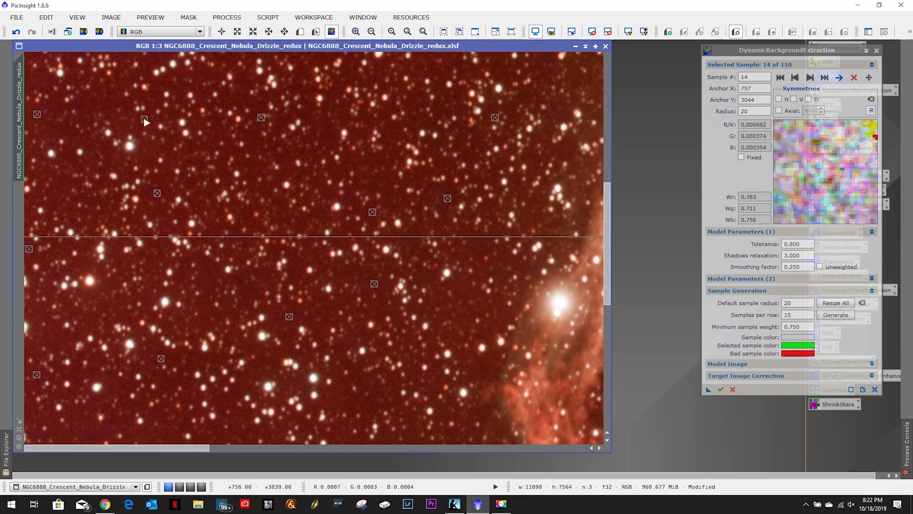
{"action": "left_click_drag", "start_coordinate": [261, 118], "coordinate": [259, 110]}
{"action": "left_click_drag", "start_coordinate": [495, 118], "coordinate": [493, 113]}
{"action": "left_click_drag", "start_coordinate": [189, 447], "coordinate": [335, 446]}
{"action": "left_click_drag", "start_coordinate": [155, 117], "coordinate": [41, 60]}
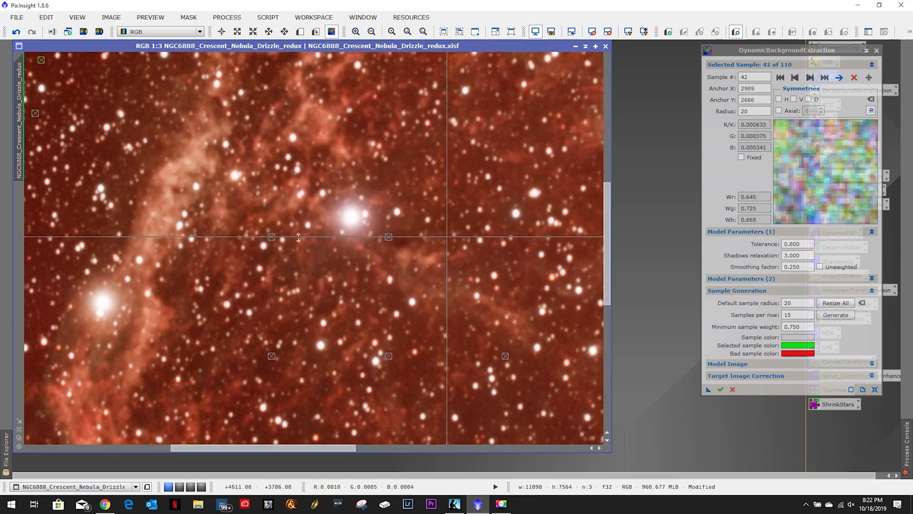
Delete the five background samples that lie on the nebula in the centre of the image
{"action": "left_click", "coordinate": [272, 237]}
{"action": "key", "text": "Delete"}
{"action": "key", "text": "Delete"}
{"action": "left_click", "coordinate": [389, 355]}
{"action": "key", "text": "Delete"}
{"action": "left_click", "coordinate": [388, 237]}
{"action": "key", "text": "Delete"}
{"action": "left_click", "coordinate": [505, 355]}
{"action": "key", "text": "Delete"}
Move the background samples in the middle-right part of the image onto star-free sky, away from the nebula's edge
{"action": "left_click_drag", "start_coordinate": [313, 448], "coordinate": [481, 449]}
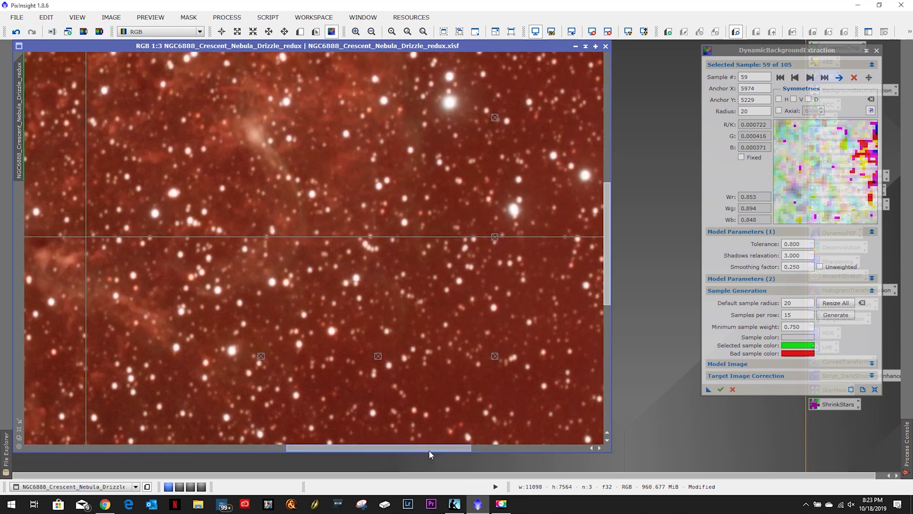
{"action": "left_click_drag", "start_coordinate": [95, 356], "coordinate": [281, 389]}
{"action": "left_click_drag", "start_coordinate": [212, 355], "coordinate": [363, 307]}
{"action": "left_click_drag", "start_coordinate": [329, 356], "coordinate": [339, 396]}
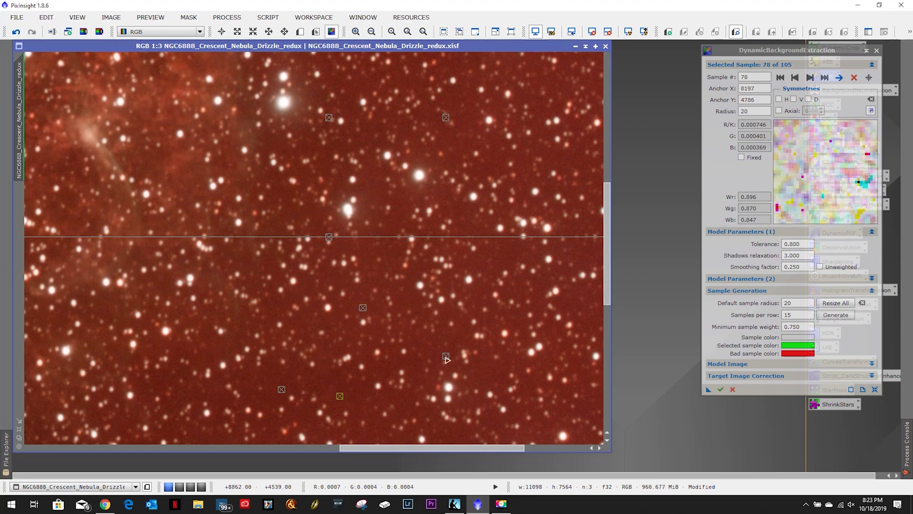
{"action": "left_click_drag", "start_coordinate": [445, 355], "coordinate": [453, 341]}
{"action": "left_click_drag", "start_coordinate": [330, 118], "coordinate": [455, 210]}
{"action": "left_click_drag", "start_coordinate": [446, 118], "coordinate": [455, 100]}
{"action": "left_click_drag", "start_coordinate": [460, 448], "coordinate": [533, 449]}
{"action": "left_click_drag", "start_coordinate": [484, 237], "coordinate": [480, 246]}
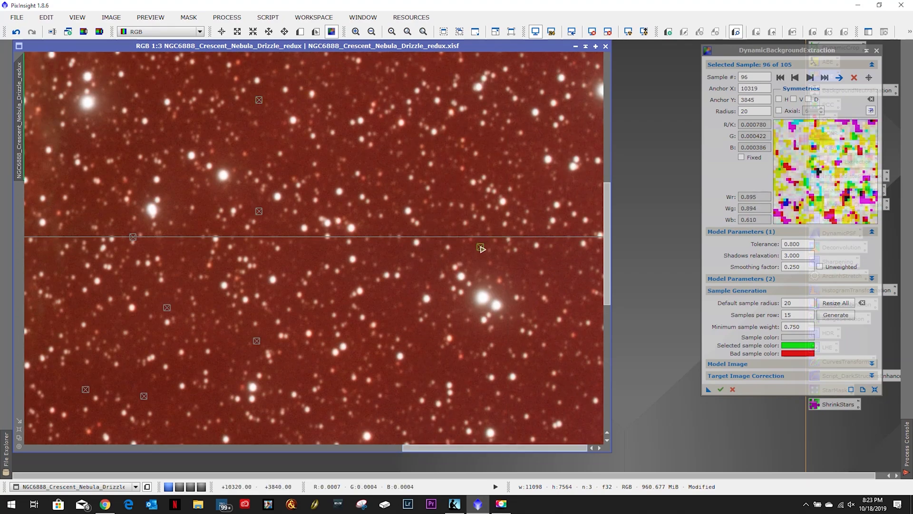
Reposition the background samples in the upper-right part of the image onto clear sky between the stars
{"action": "left_click_drag", "start_coordinate": [608, 234], "coordinate": [623, 107]}
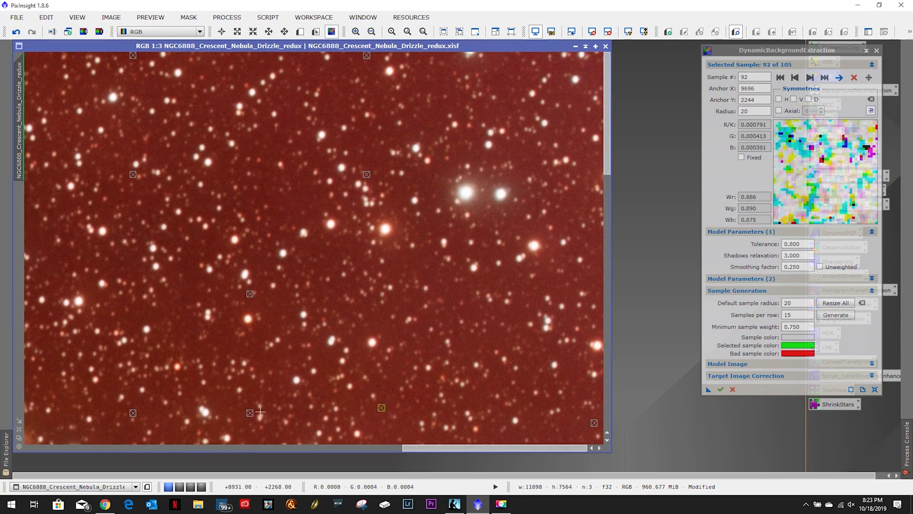
{"action": "left_click", "coordinate": [133, 414]}
{"action": "left_click_drag", "start_coordinate": [133, 413], "coordinate": [153, 408]}
{"action": "left_click_drag", "start_coordinate": [250, 293], "coordinate": [187, 296]}
{"action": "left_click_drag", "start_coordinate": [133, 174], "coordinate": [140, 193]}
{"action": "left_click_drag", "start_coordinate": [366, 174], "coordinate": [304, 193]}
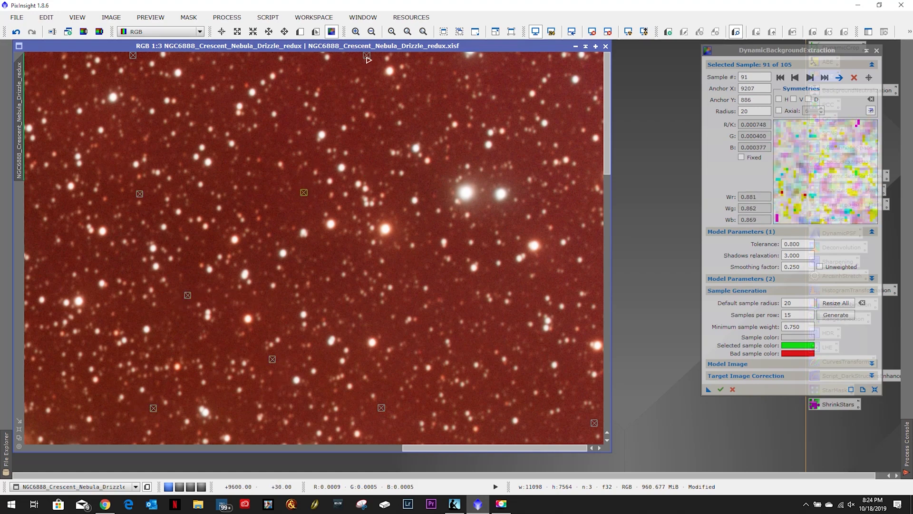
{"action": "left_click_drag", "start_coordinate": [367, 55], "coordinate": [343, 68]}
{"action": "left_click_drag", "start_coordinate": [133, 55], "coordinate": [105, 83]}
Shift the background samples above the nebula in the upper-middle part of the image onto dark, star-free sky
{"action": "left_click_drag", "start_coordinate": [423, 448], "coordinate": [243, 448]}
{"action": "left_click_drag", "start_coordinate": [460, 56], "coordinate": [382, 79]}
{"action": "left_click_drag", "start_coordinate": [461, 174], "coordinate": [430, 146]}
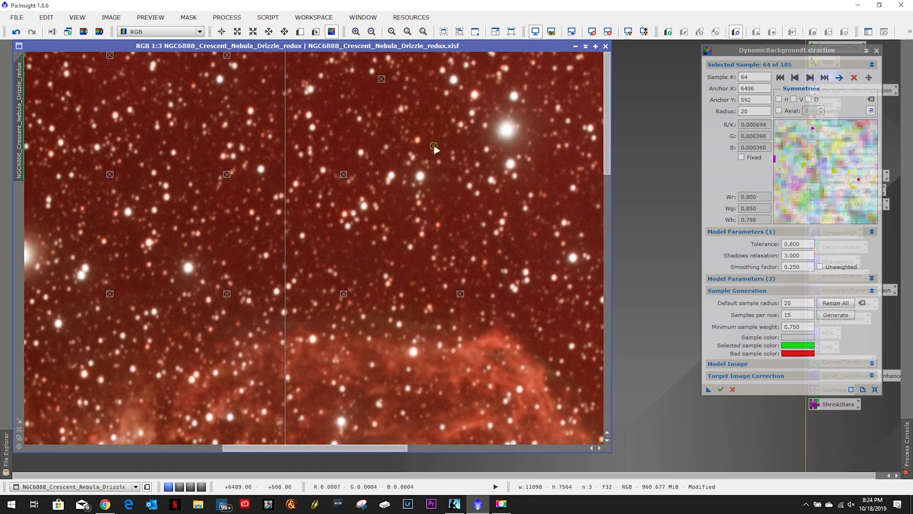
{"action": "left_click_drag", "start_coordinate": [460, 294], "coordinate": [523, 253]}
{"action": "left_click_drag", "start_coordinate": [344, 294], "coordinate": [362, 256]}
{"action": "left_click_drag", "start_coordinate": [343, 174], "coordinate": [347, 161]}
{"action": "left_click_drag", "start_coordinate": [226, 56], "coordinate": [258, 60]}
{"action": "left_click_drag", "start_coordinate": [227, 175], "coordinate": [235, 188]}
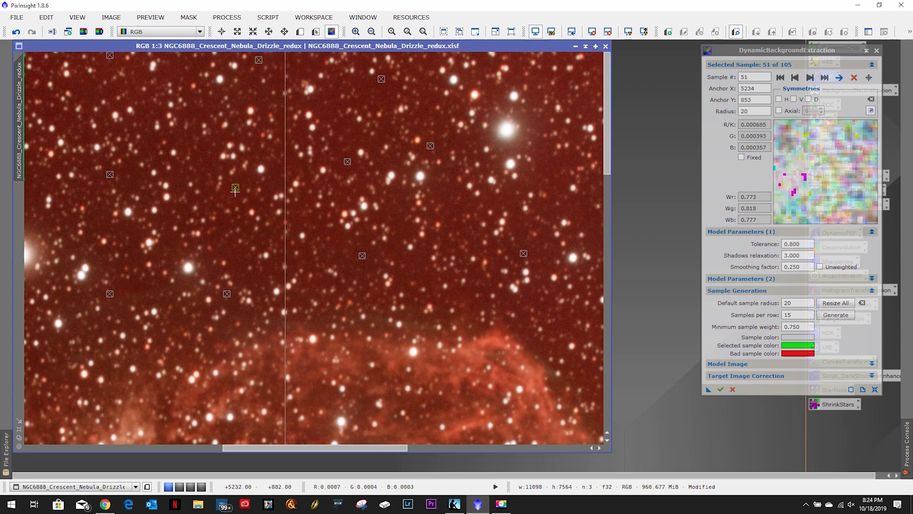
{"action": "left_click_drag", "start_coordinate": [226, 294], "coordinate": [238, 262]}
{"action": "left_click_drag", "start_coordinate": [109, 294], "coordinate": [99, 228]}
{"action": "left_click_drag", "start_coordinate": [110, 175], "coordinate": [125, 175]}
{"action": "left_click_drag", "start_coordinate": [110, 56], "coordinate": [109, 67]}
Move the background samples near the image's upper edge, above and left of the nebula, onto dark sky between stars
{"action": "left_click_drag", "start_coordinate": [281, 448], "coordinate": [105, 448]}
{"action": "left_click_drag", "start_coordinate": [543, 413], "coordinate": [536, 375]}
{"action": "left_click_drag", "start_coordinate": [542, 56], "coordinate": [525, 76]}
{"action": "left_click_drag", "start_coordinate": [143, 448], "coordinate": [117, 448]}
{"action": "left_click_drag", "start_coordinate": [495, 55], "coordinate": [505, 74]}
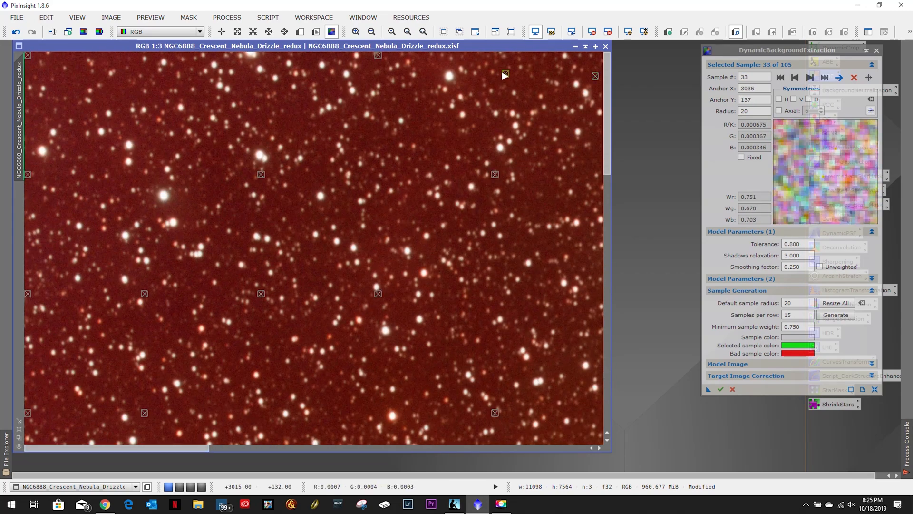
Reposition the five inner background samples in the upper-left part of the image onto star-free sky
{"action": "left_click_drag", "start_coordinate": [495, 175], "coordinate": [483, 197]}
{"action": "left_click_drag", "start_coordinate": [495, 413], "coordinate": [491, 380]}
{"action": "left_click_drag", "start_coordinate": [378, 293], "coordinate": [383, 298]}
{"action": "left_click_drag", "start_coordinate": [261, 293], "coordinate": [265, 331]}
{"action": "left_click_drag", "start_coordinate": [261, 174], "coordinate": [243, 204]}
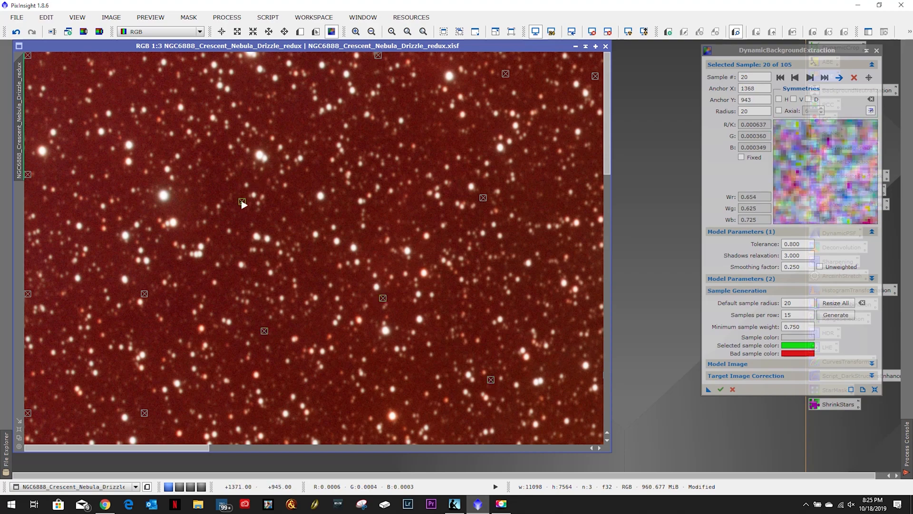
Nudge the background samples along the image's top and left edges near the upper-left corner onto clear sky
{"action": "left_click_drag", "start_coordinate": [378, 56], "coordinate": [372, 62]}
{"action": "left_click_drag", "start_coordinate": [28, 56], "coordinate": [32, 58]}
{"action": "left_click_drag", "start_coordinate": [28, 175], "coordinate": [49, 173]}
{"action": "left_click_drag", "start_coordinate": [28, 294], "coordinate": [58, 284]}
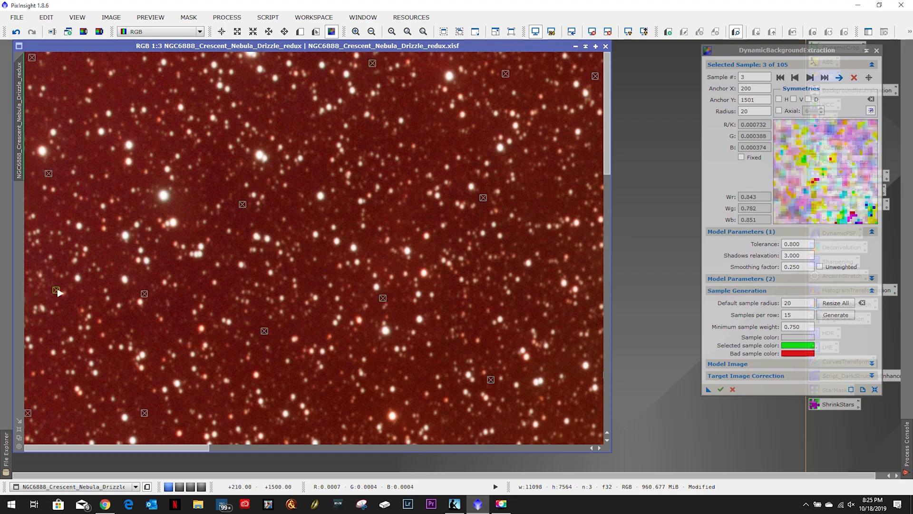
{"action": "left_click_drag", "start_coordinate": [28, 412], "coordinate": [66, 407]}
Check a background sample left of the nebula, execute DynamicBackgroundExtraction, and auto-stretch the display of the corrected image
{"action": "scroll", "coordinate": [274, 398], "scroll_direction": "down", "scroll_amount": 6}
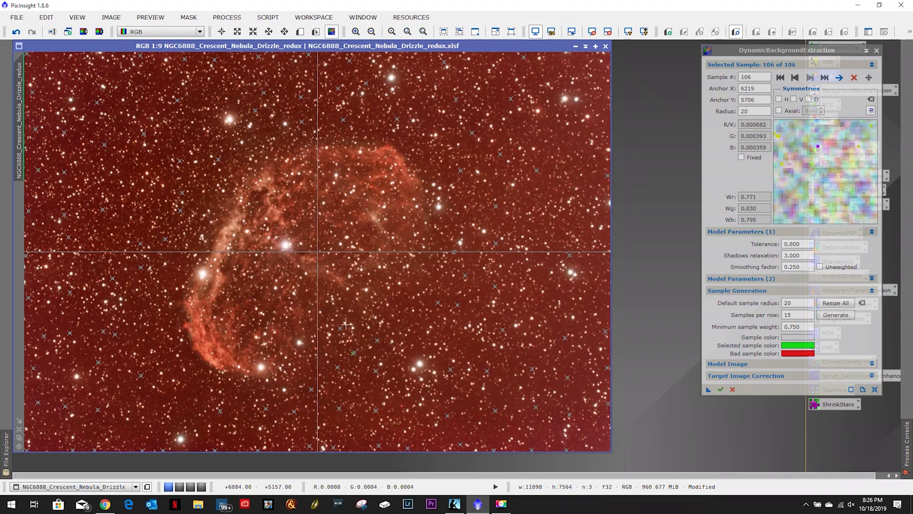
{"action": "scroll", "coordinate": [343, 324], "scroll_direction": "up", "scroll_amount": 4}
{"action": "left_click", "coordinate": [191, 249]}
{"action": "scroll", "coordinate": [193, 252], "scroll_direction": "down", "scroll_amount": 4}
{"action": "left_click", "coordinate": [721, 389]}
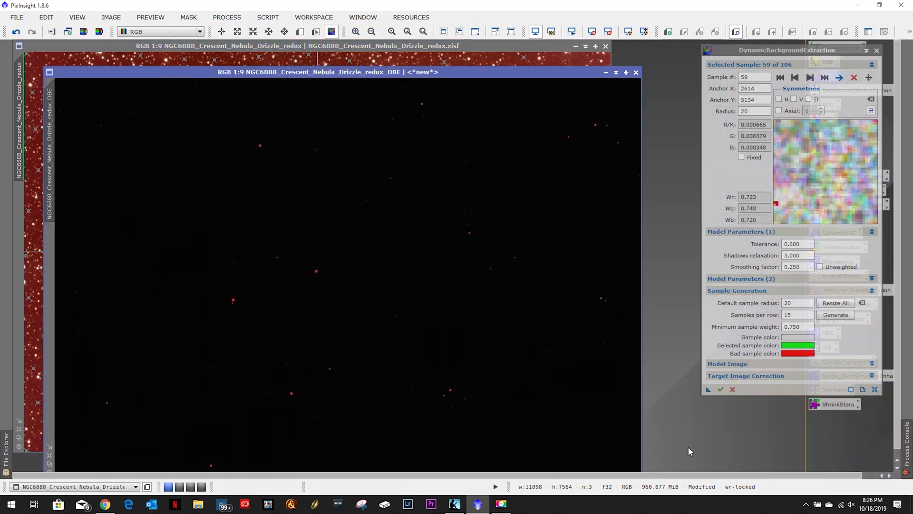
{"action": "left_click", "coordinate": [628, 32]}
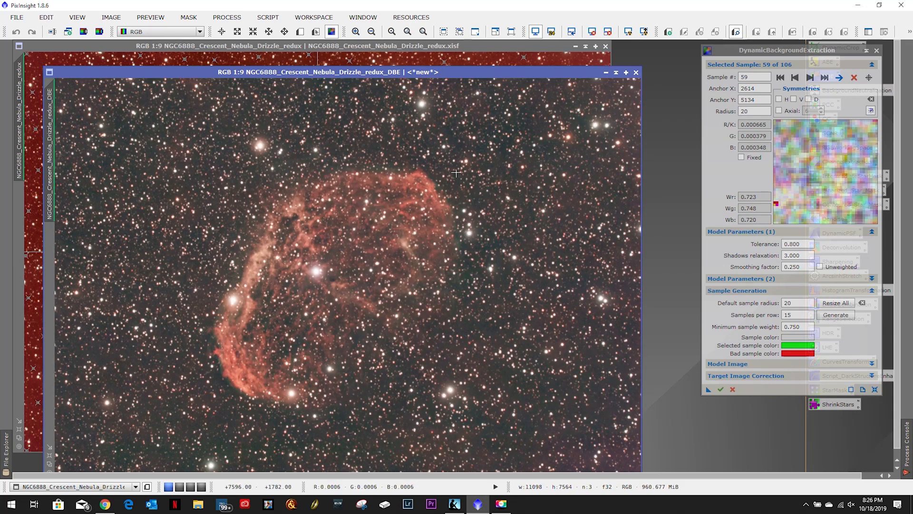
Iconize the original image above the corrected DBE image in the workspace corner, and end the DynamicBackgroundExtraction session
{"action": "left_click", "coordinate": [575, 47]}
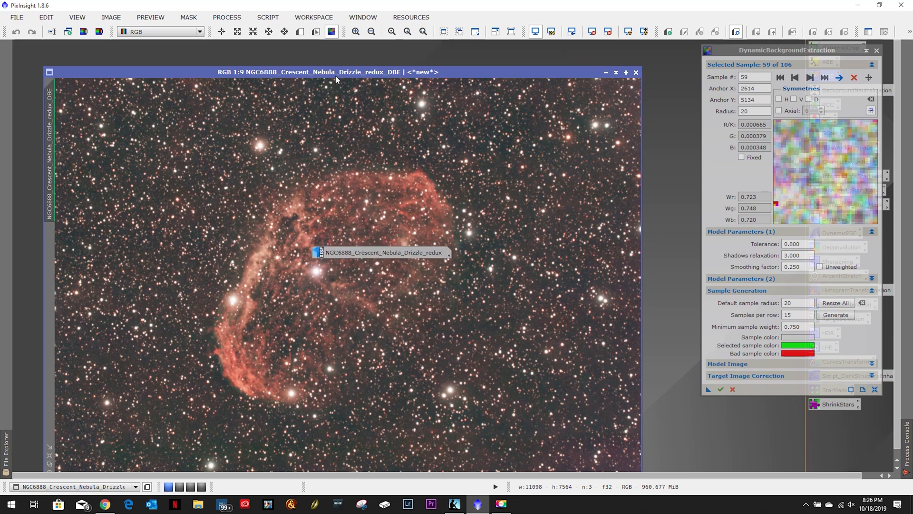
{"action": "left_click_drag", "start_coordinate": [358, 250], "coordinate": [59, 44]}
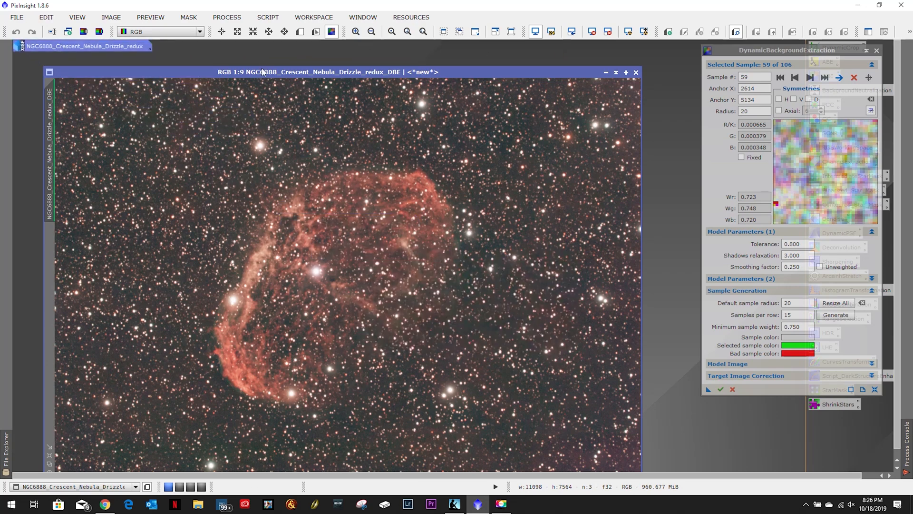
{"action": "left_click_drag", "start_coordinate": [200, 73], "coordinate": [168, 47]}
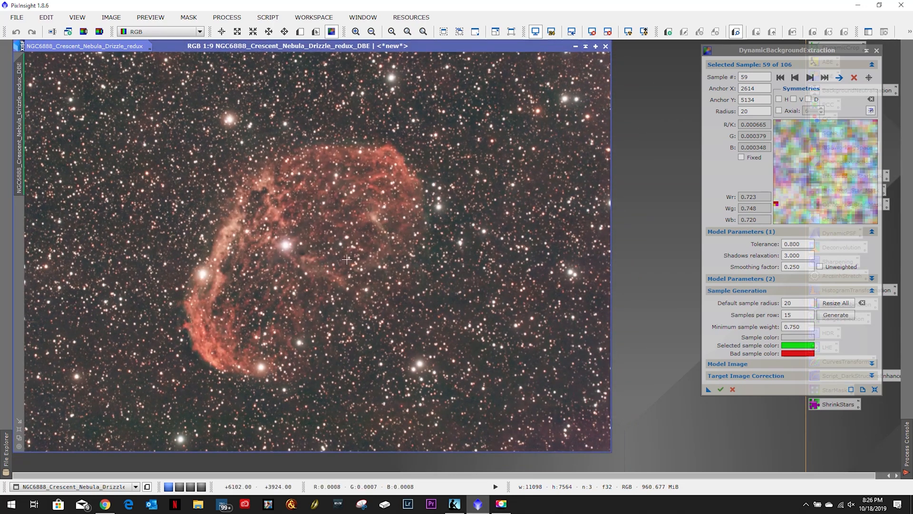
{"action": "left_click_drag", "start_coordinate": [345, 46], "coordinate": [345, 57]}
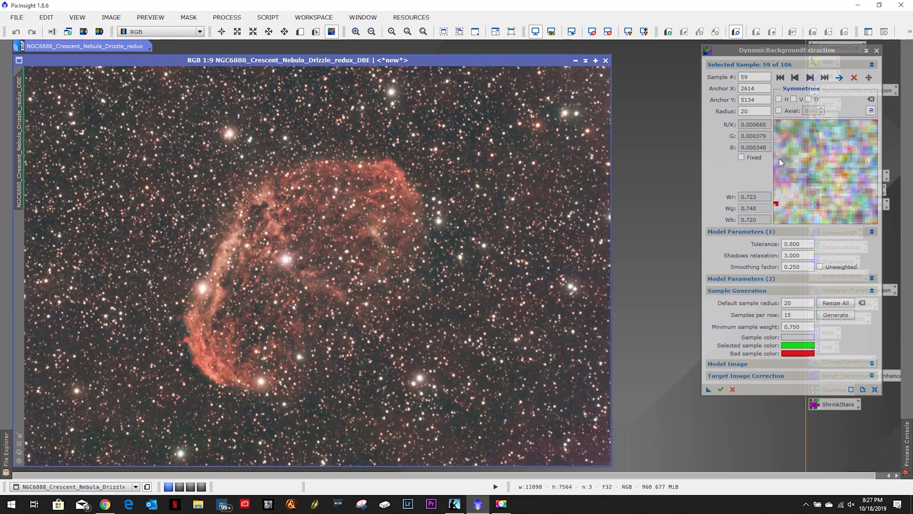
{"action": "left_click", "coordinate": [876, 50]}
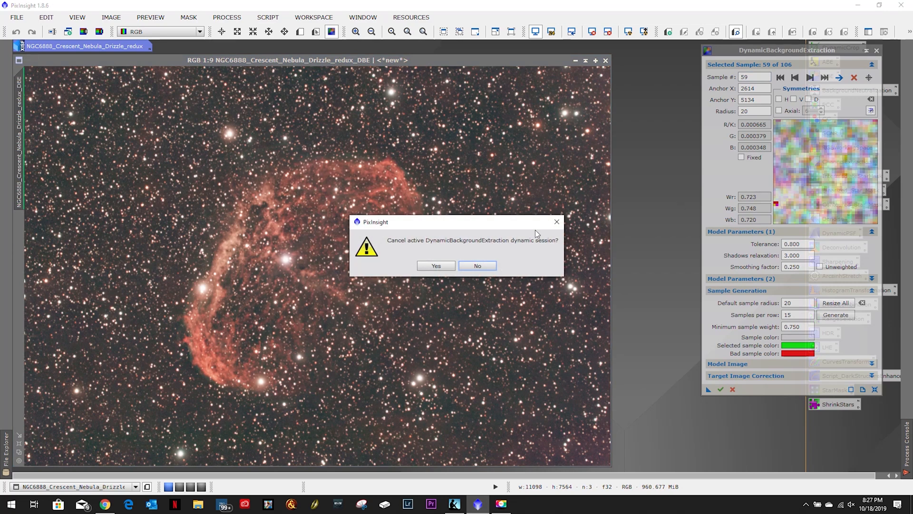
{"action": "left_click", "coordinate": [431, 266]}
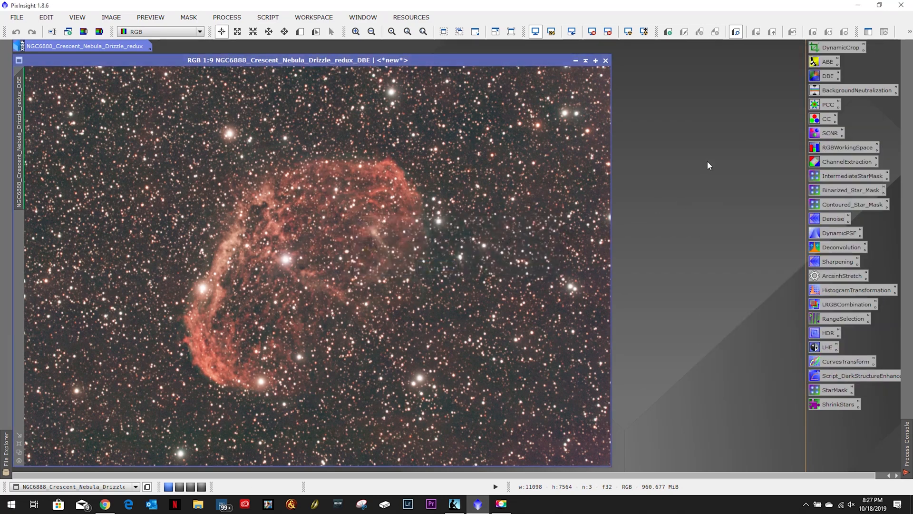
Open BackgroundNeutralization and draw a small preview on a star-free patch of background sky to the upper left of the nebula
{"action": "double_click", "coordinate": [839, 91]}
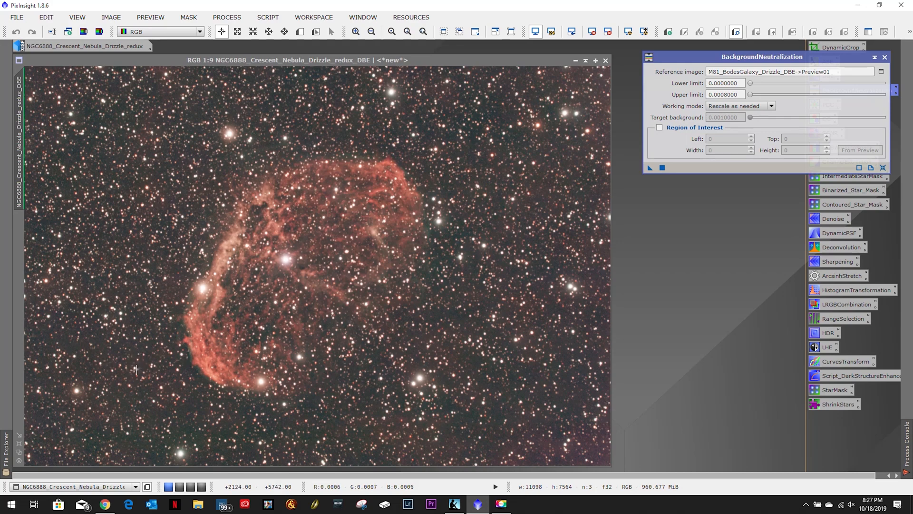
{"action": "scroll", "coordinate": [136, 367], "scroll_direction": "up", "scroll_amount": 5}
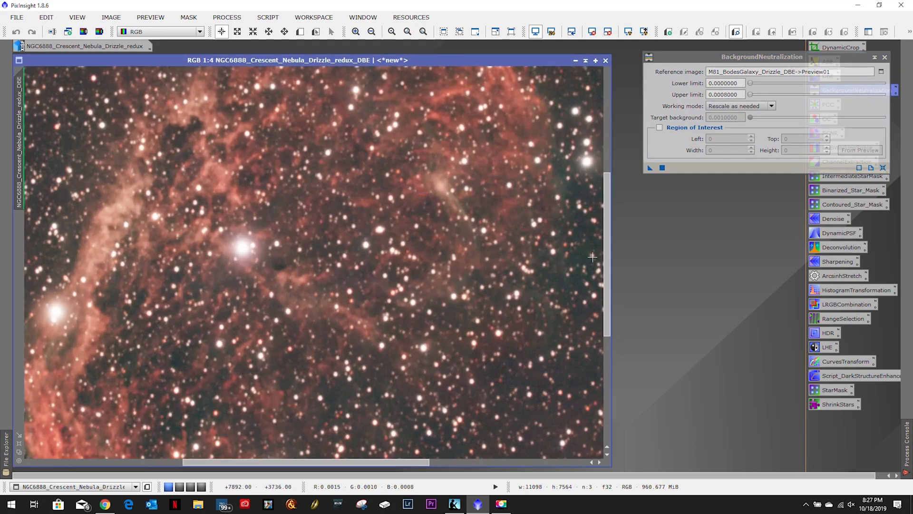
{"action": "left_click_drag", "start_coordinate": [607, 248], "coordinate": [616, 395]}
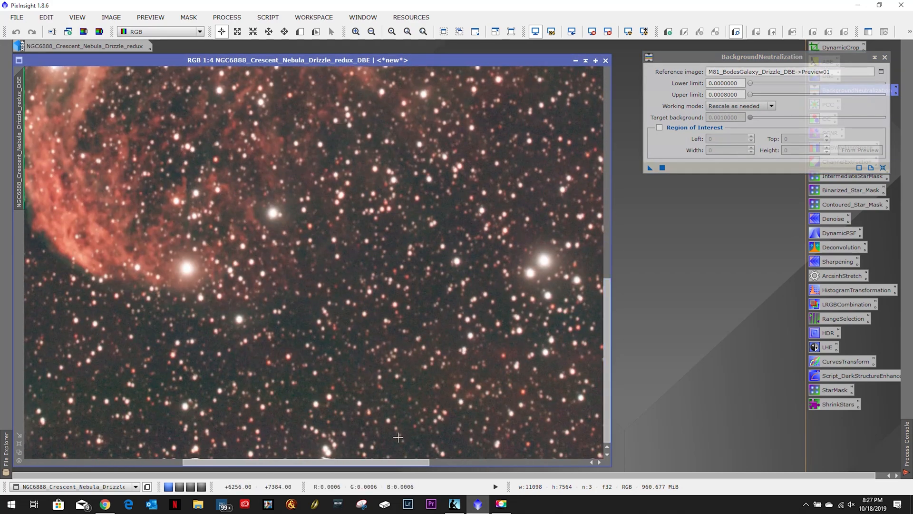
{"action": "left_click_drag", "start_coordinate": [378, 464], "coordinate": [153, 468]}
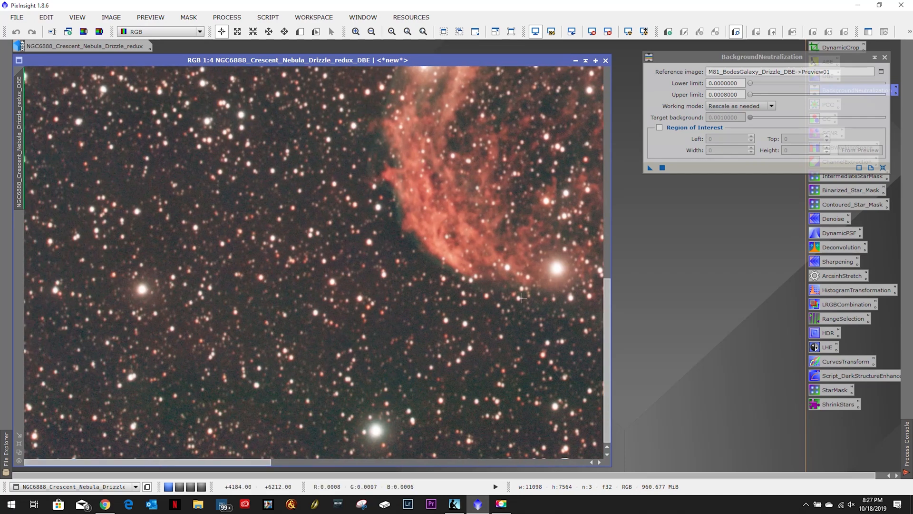
{"action": "left_click_drag", "start_coordinate": [607, 341], "coordinate": [614, 93]}
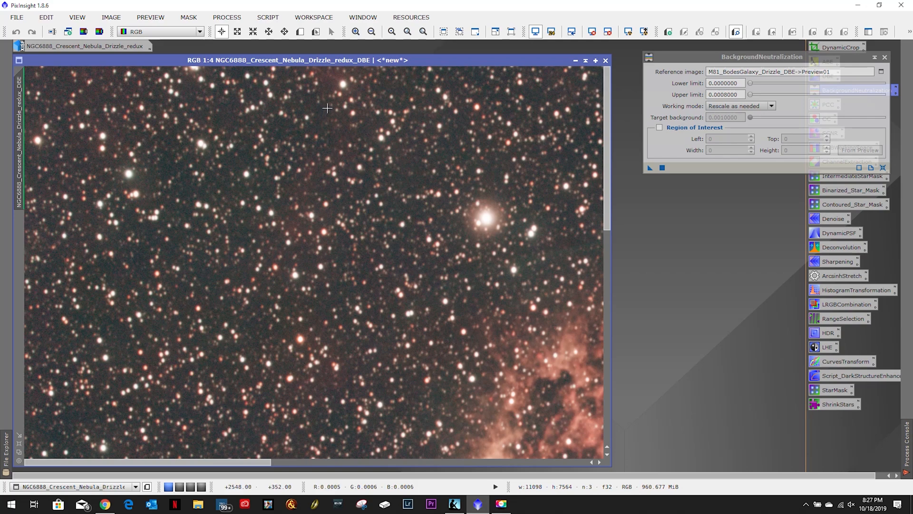
{"action": "scroll", "coordinate": [327, 108], "scroll_direction": "up", "scroll_amount": 4}
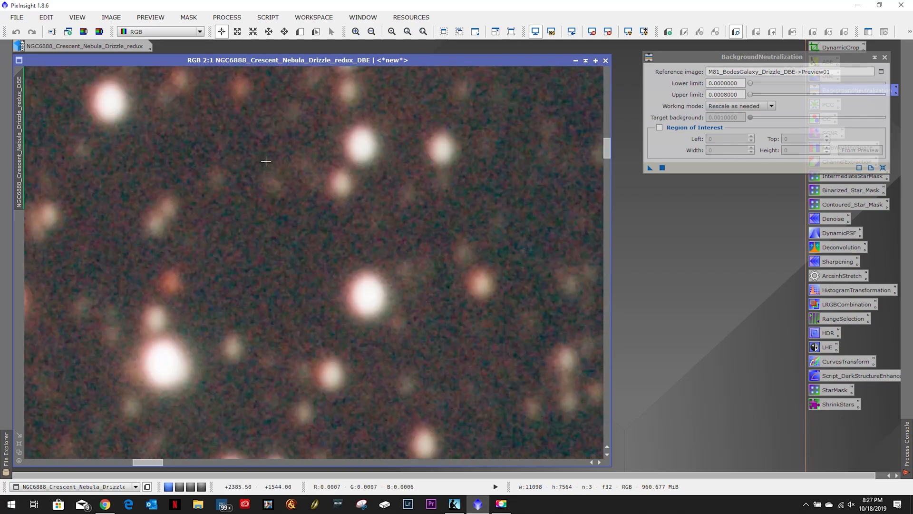
{"action": "scroll", "coordinate": [266, 162], "scroll_direction": "down", "scroll_amount": 3}
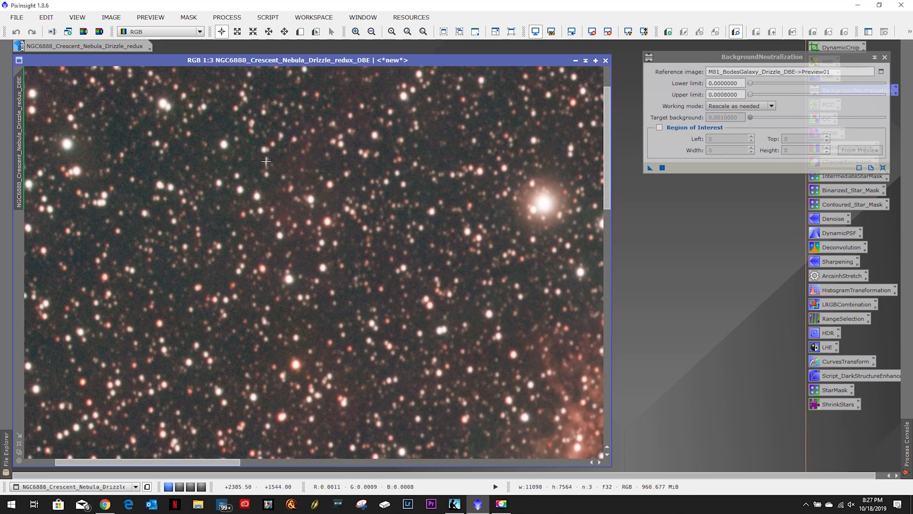
{"action": "scroll", "coordinate": [266, 162], "scroll_direction": "up", "scroll_amount": 4}
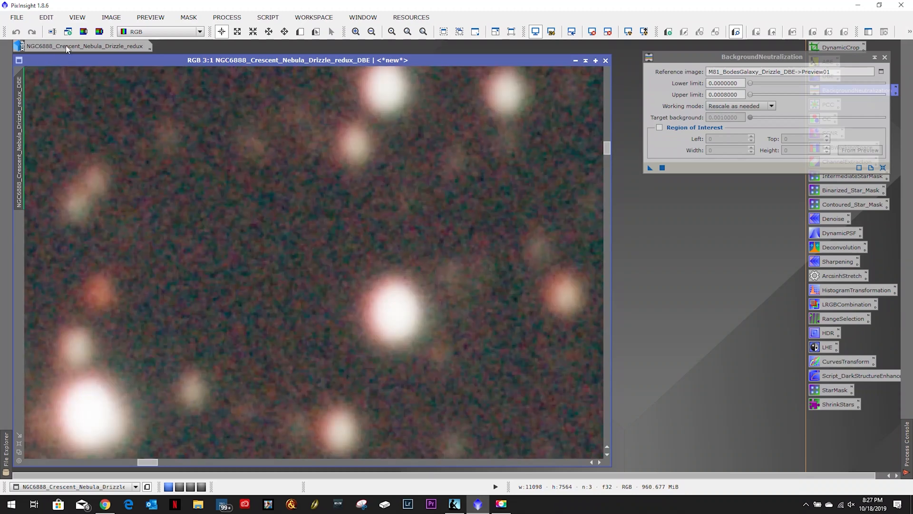
{"action": "left_click", "coordinate": [300, 32]}
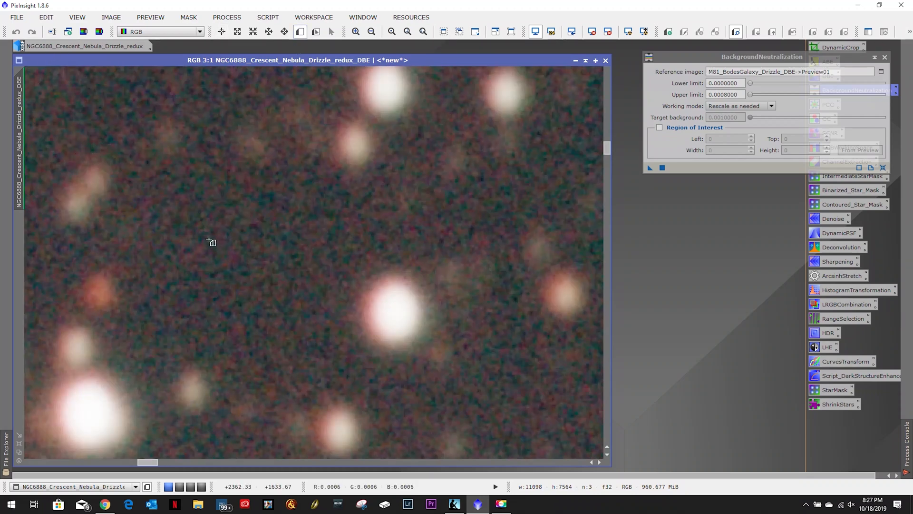
{"action": "left_click_drag", "start_coordinate": [179, 225], "coordinate": [304, 321]}
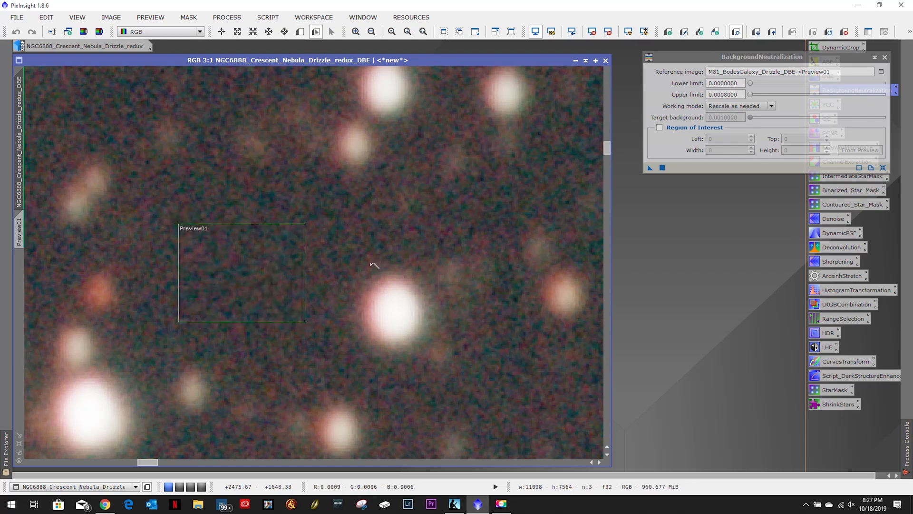
Set Preview01 of the DBE image as the BackgroundNeutralization reference image and apply the process to the full image
{"action": "scroll", "coordinate": [299, 188], "scroll_direction": "down", "scroll_amount": 9}
{"action": "scroll", "coordinate": [298, 188], "scroll_direction": "down", "scroll_amount": 2}
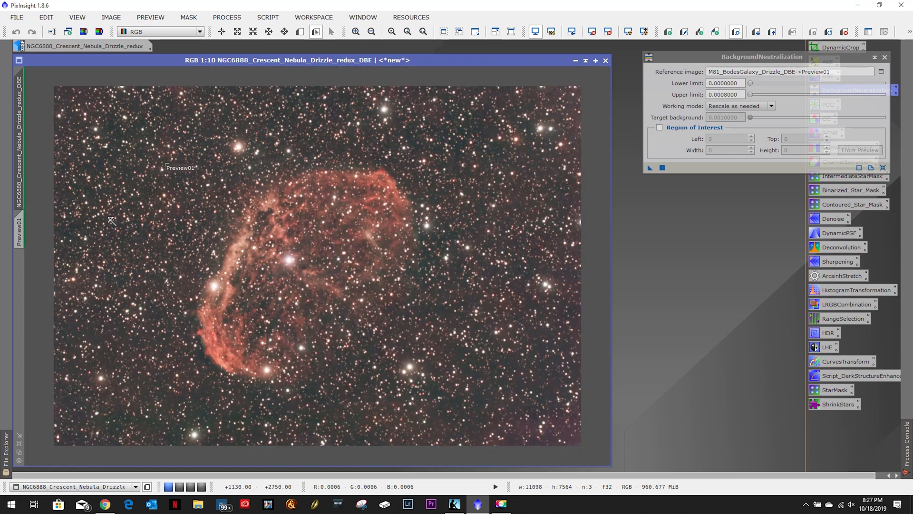
{"action": "left_click", "coordinate": [881, 72]}
{"action": "left_click", "coordinate": [473, 236]}
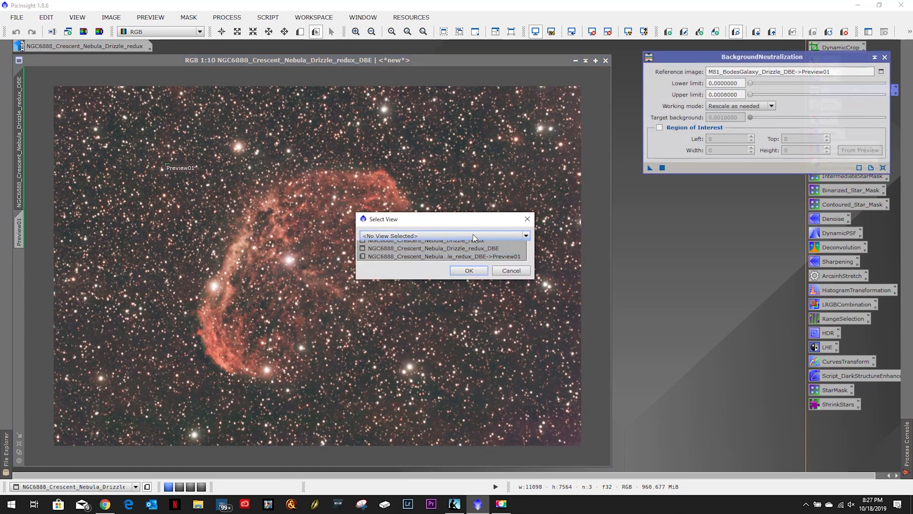
{"action": "left_click", "coordinate": [457, 260]}
{"action": "left_click", "coordinate": [469, 270]}
{"action": "left_click", "coordinate": [650, 169]}
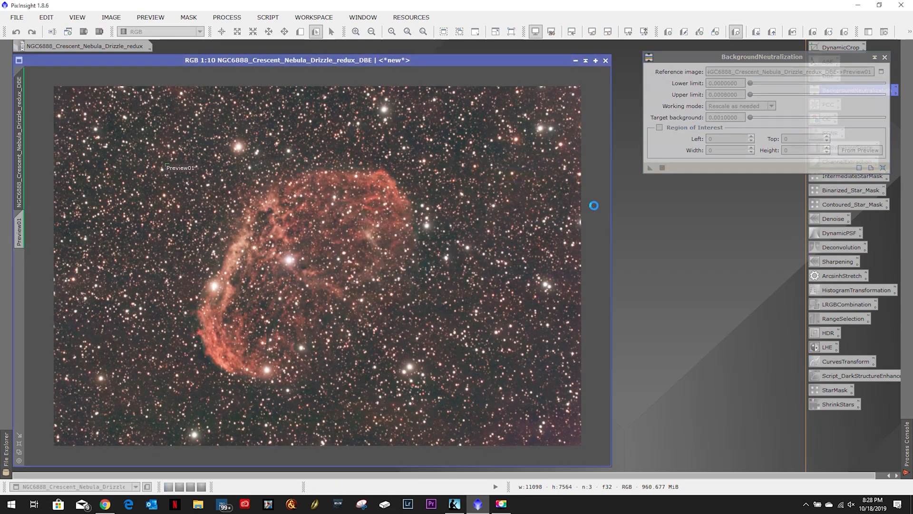
{"action": "scroll", "coordinate": [334, 202], "scroll_direction": "up", "scroll_amount": 1}
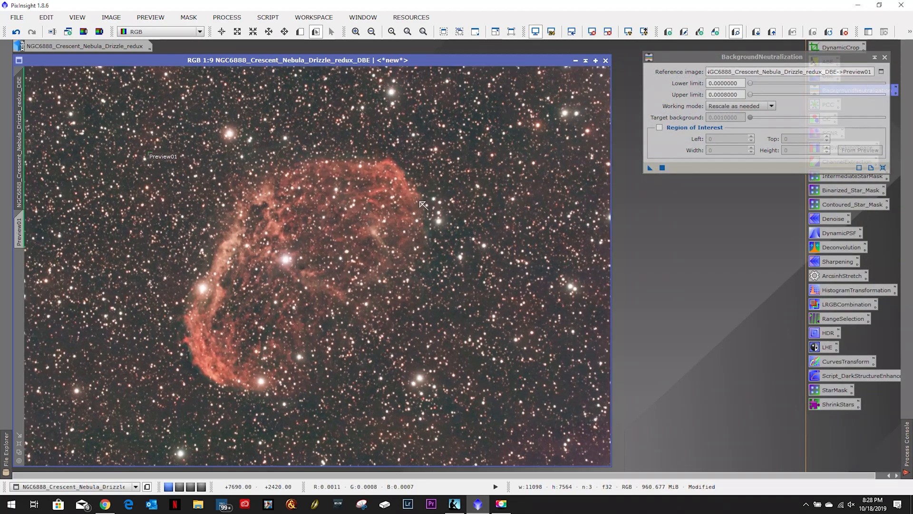
Close BackgroundNeutralization and delete Preview01 from the DBE image
{"action": "left_click", "coordinate": [884, 57]}
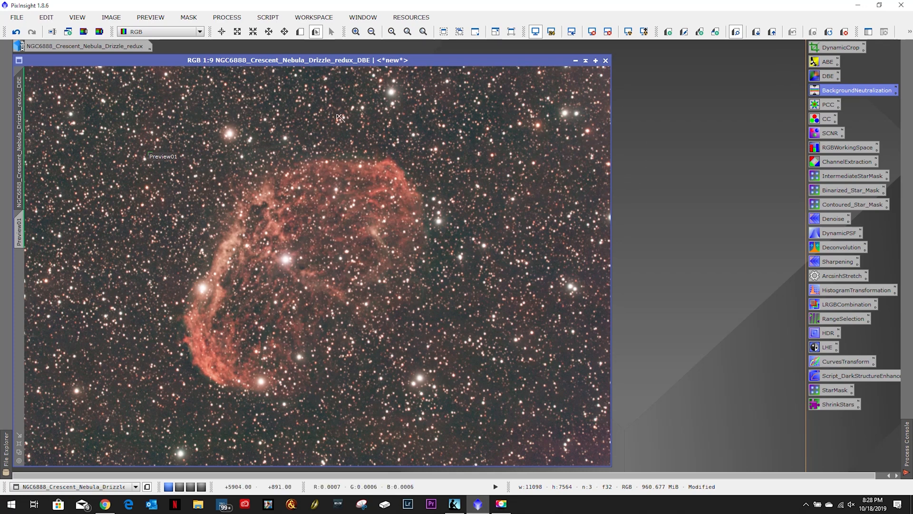
{"action": "right_click", "coordinate": [20, 227]}
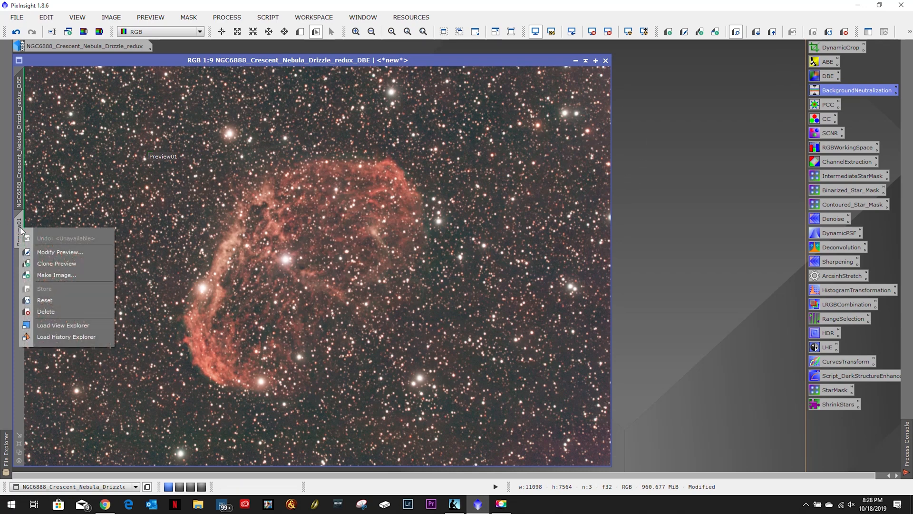
{"action": "left_click", "coordinate": [52, 312]}
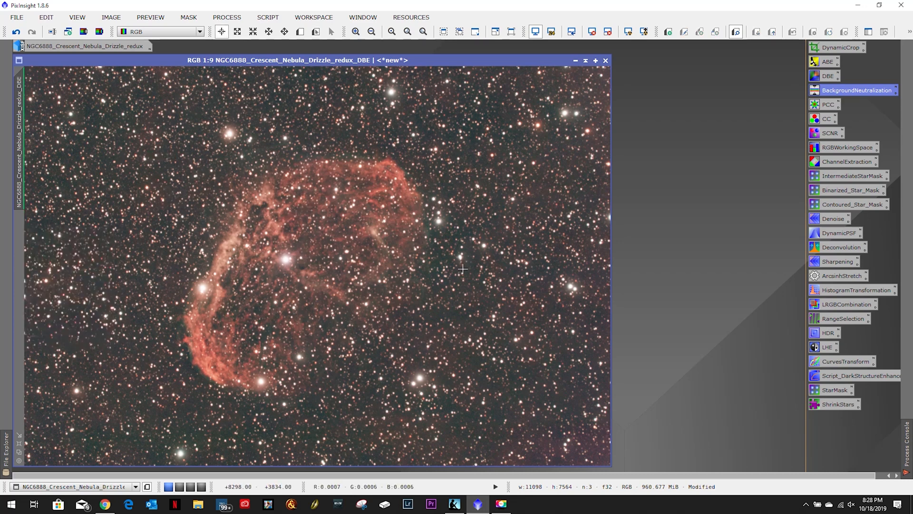
Open PhotometricColorCalibration and load the image coordinates from an online search for ngc6888
{"action": "double_click", "coordinate": [827, 102]}
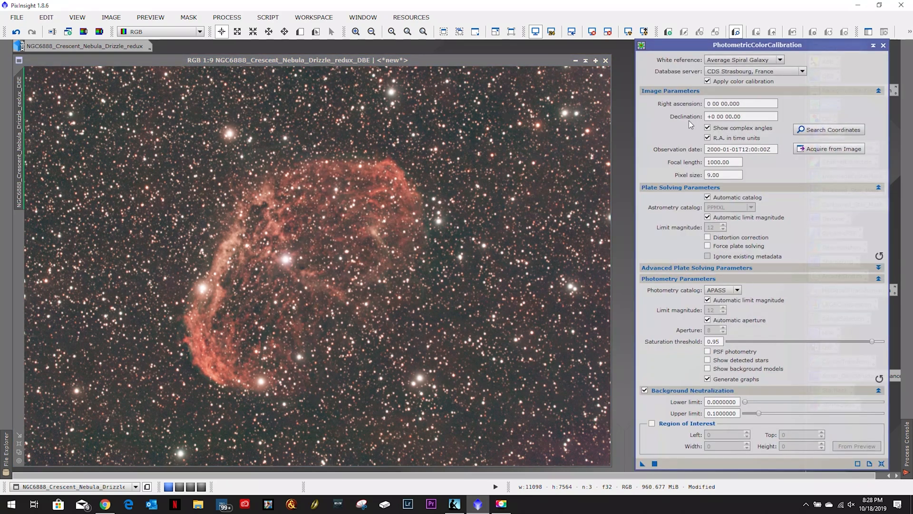
{"action": "left_click", "coordinate": [824, 130]}
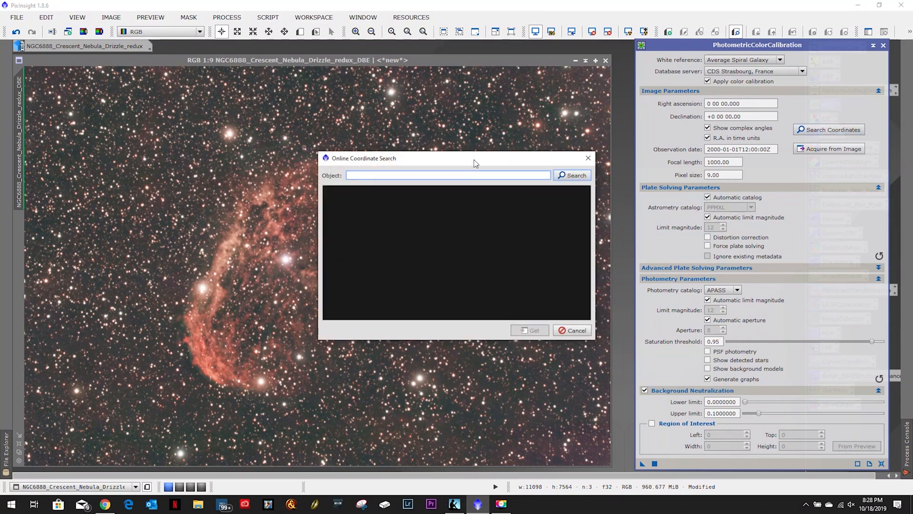
{"action": "type", "text": "ngc6888"}
{"action": "left_click", "coordinate": [573, 175]}
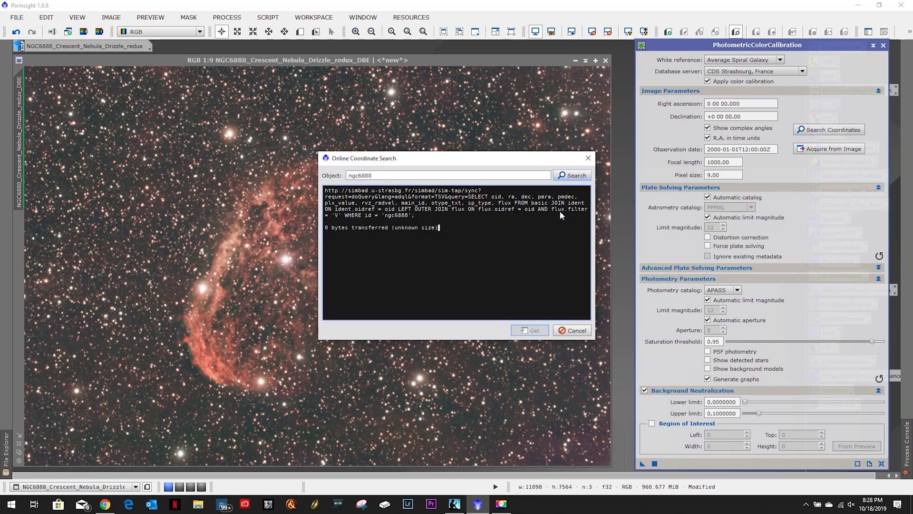
{"action": "left_click", "coordinate": [531, 331]}
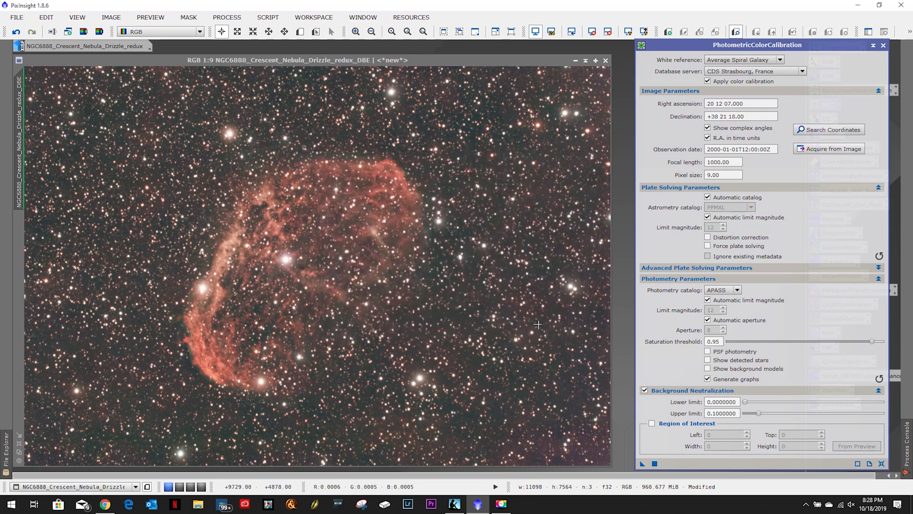
Set the PhotometricColorCalibration pixel size to 3.73 and the focal length to 3920
{"action": "left_click_drag", "start_coordinate": [734, 175], "coordinate": [678, 167]}
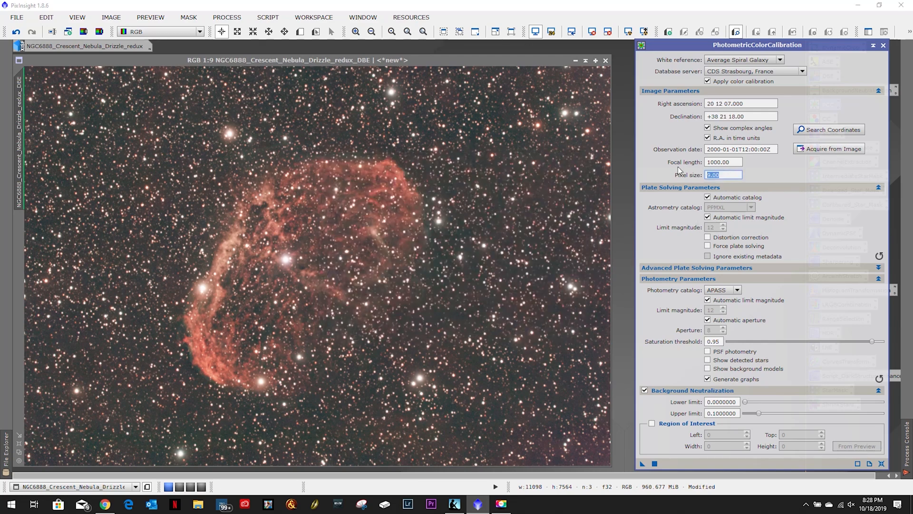
{"action": "type", "text": "3.73"}
{"action": "left_click_drag", "start_coordinate": [740, 162], "coordinate": [676, 150]}
{"action": "mouse_move", "coordinate": [692, 151]}
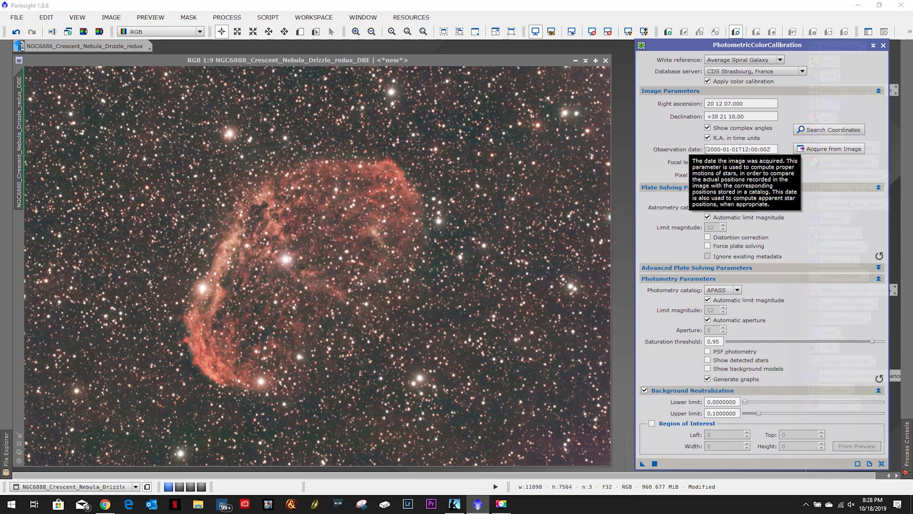
{"action": "type", "text": "3"}
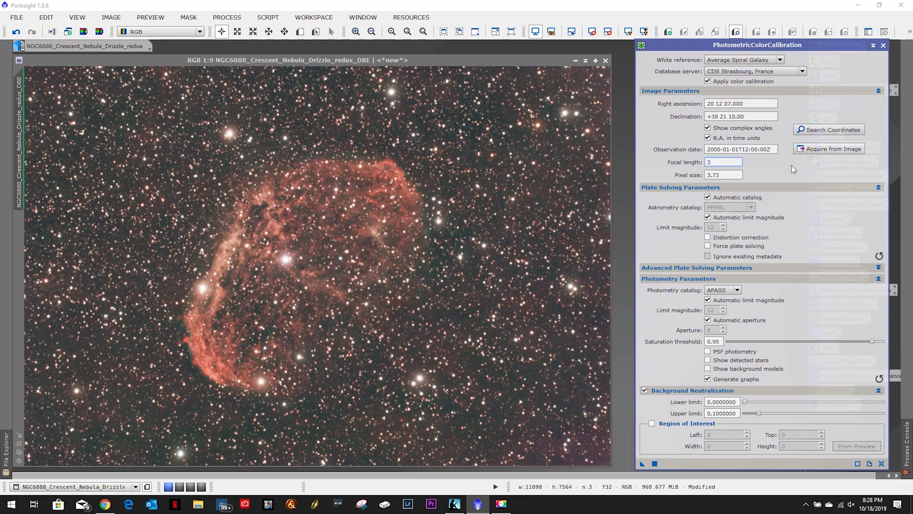
{"action": "key", "text": "BackSpace"}
{"action": "type", "text": "1960"}
{"action": "key", "text": "BackSpace"}
{"action": "key", "text": "BackSpace"}
{"action": "type", "text": "20"}
{"action": "key", "text": "BackSpace"}
{"action": "key", "text": "BackSpace"}
{"action": "type", "text": "39"}
Apply PhotometricColorCalibration to the DBE image, then close the white balance graphs and the process window
{"action": "left_click_drag", "start_coordinate": [643, 464], "coordinate": [516, 378]}
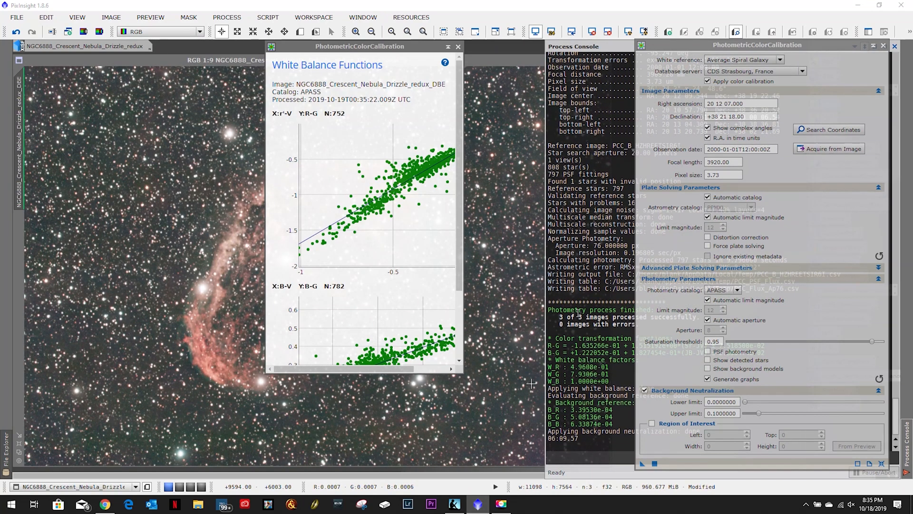
{"action": "left_click", "coordinate": [458, 46]}
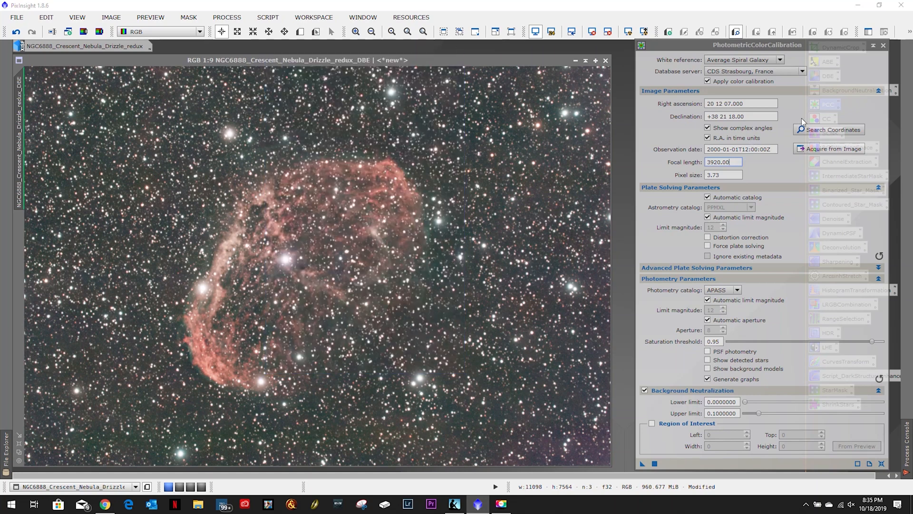
{"action": "left_click", "coordinate": [883, 45]}
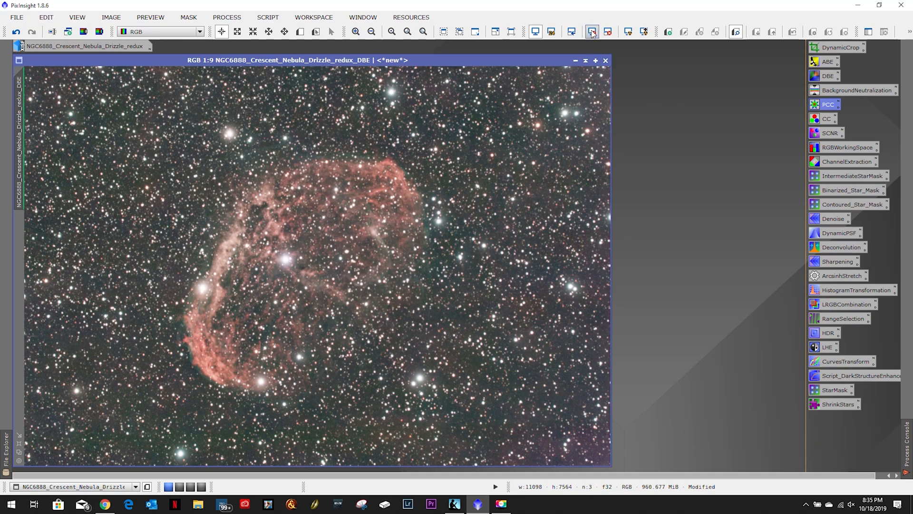
Extract the lightness channel from the DBE image and open HistogramTransformation with an enlarged real-time preview of it
{"action": "left_click", "coordinate": [628, 31]}
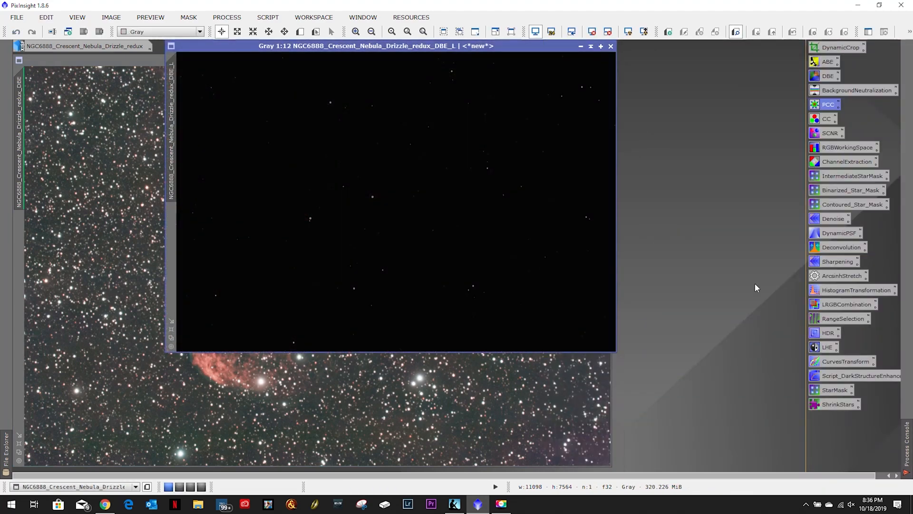
{"action": "double_click", "coordinate": [843, 291]}
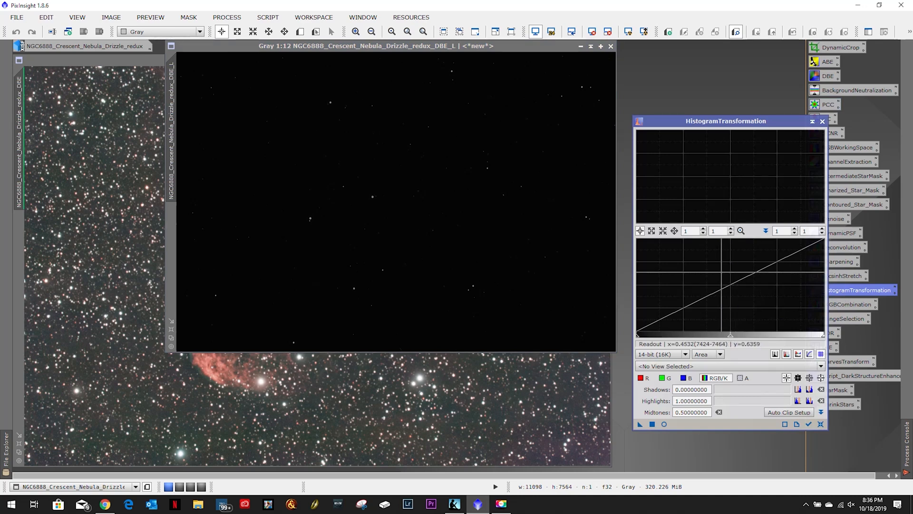
{"action": "left_click", "coordinate": [664, 424]}
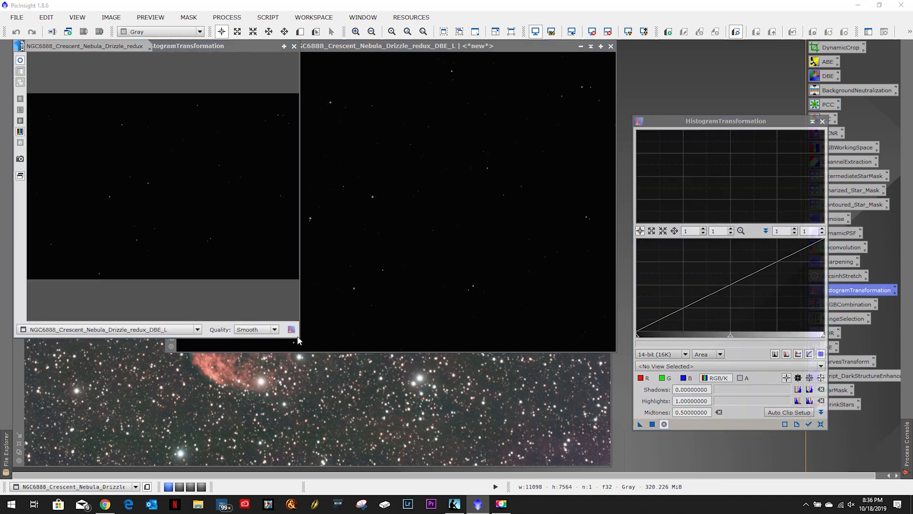
{"action": "left_click_drag", "start_coordinate": [298, 341], "coordinate": [624, 466]}
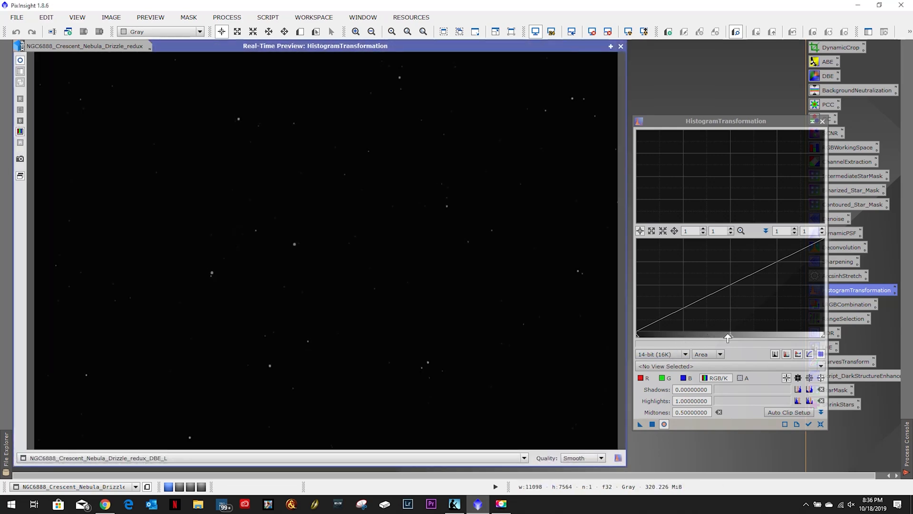
Stretch the lightness image with shadows 0.00028568 and midtones 0.00098232, apply the transformation and close the real-time preview
{"action": "left_click_drag", "start_coordinate": [731, 340], "coordinate": [685, 340]}
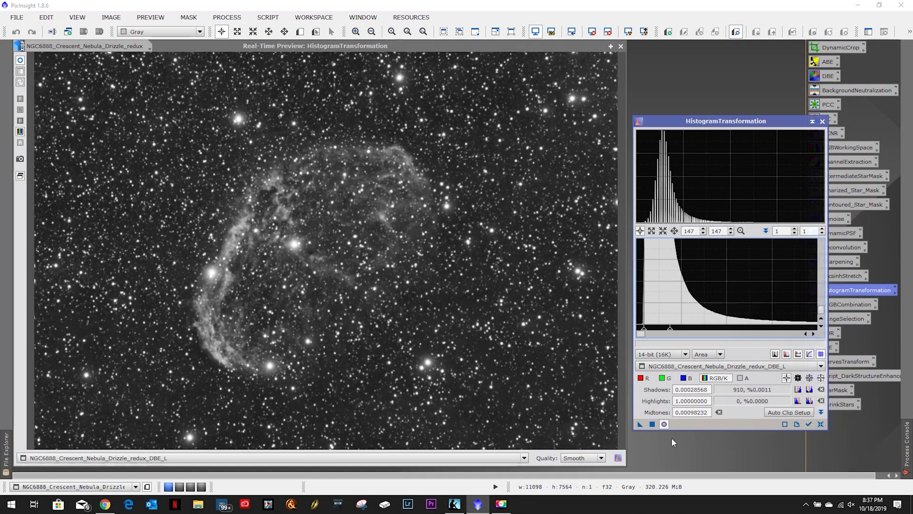
{"action": "left_click", "coordinate": [653, 422]}
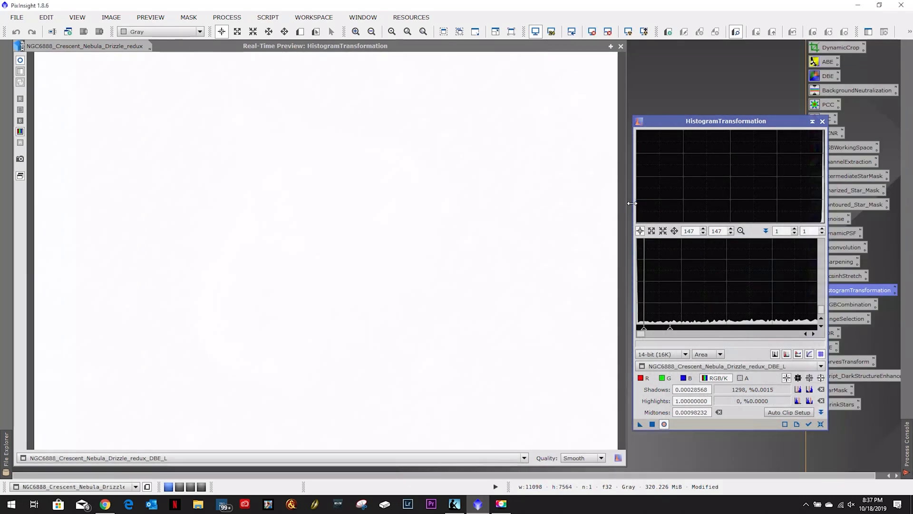
{"action": "left_click", "coordinate": [620, 47]}
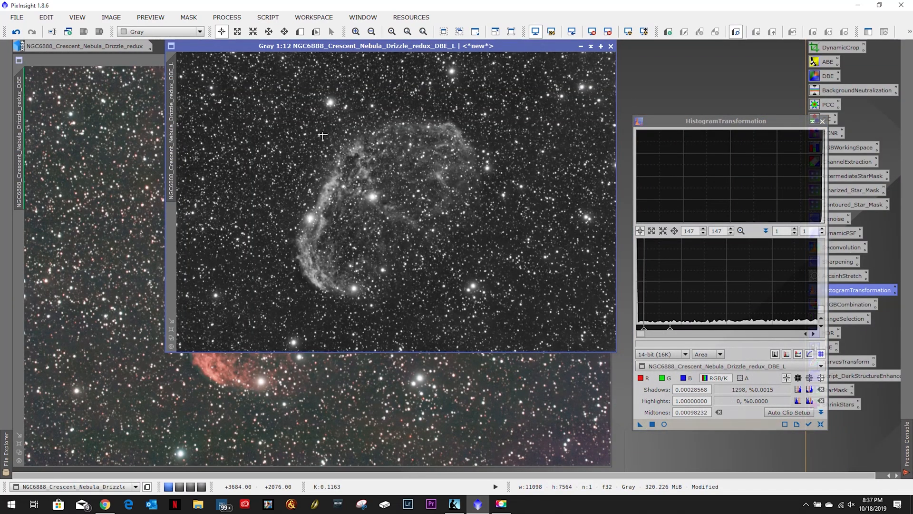
Minimize the lightness image and park its icon beside the DBE image, then restore it and close HistogramTransformation
{"action": "left_click", "coordinate": [580, 48]}
{"action": "left_click_drag", "start_coordinate": [456, 198], "coordinate": [683, 58]}
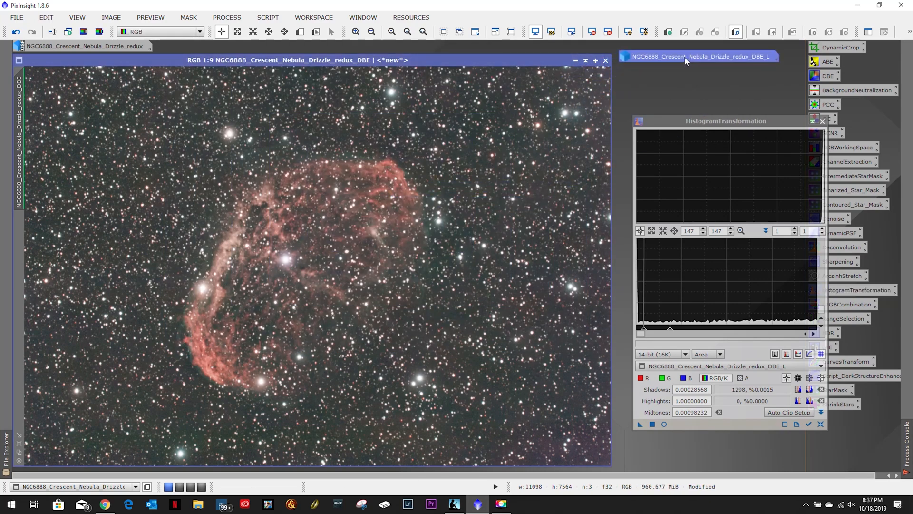
{"action": "double_click", "coordinate": [683, 58]}
{"action": "left_click", "coordinate": [822, 121]}
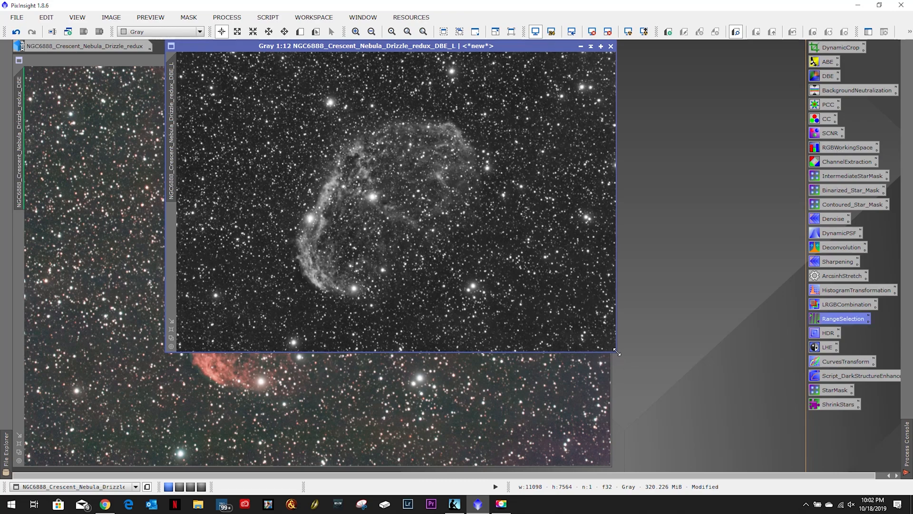
Enlarge the lightness image window and place it exactly over the DBE image window
{"action": "left_click_drag", "start_coordinate": [616, 352], "coordinate": [739, 455]}
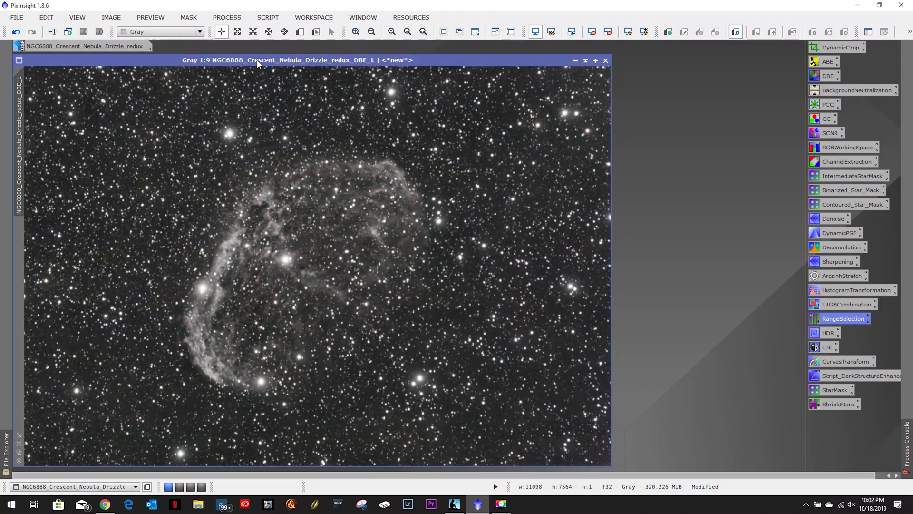
{"action": "mouse_move", "coordinate": [261, 64]}
{"action": "left_mouse_down"}
{"action": "mouse_move", "coordinate": [435, 49]}
{"action": "mouse_move", "coordinate": [258, 62]}
{"action": "left_mouse_up"}
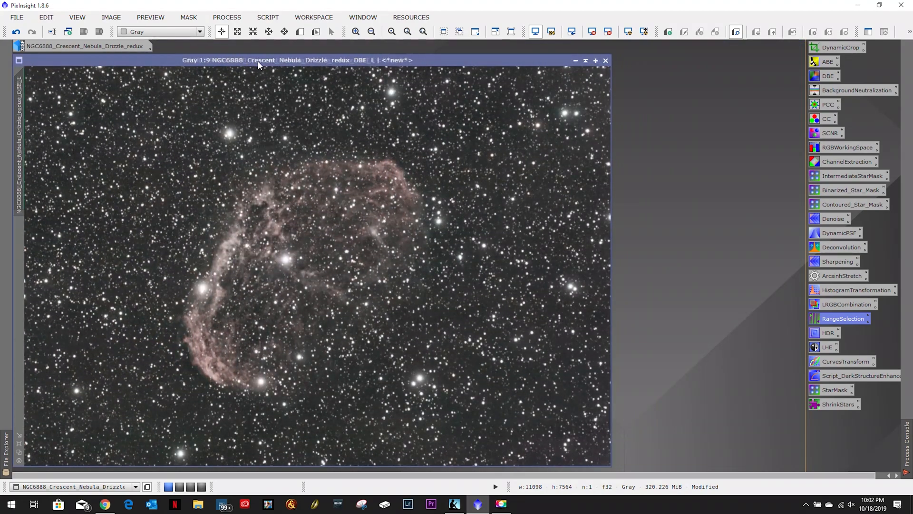
{"action": "left_click", "coordinate": [727, 333]}
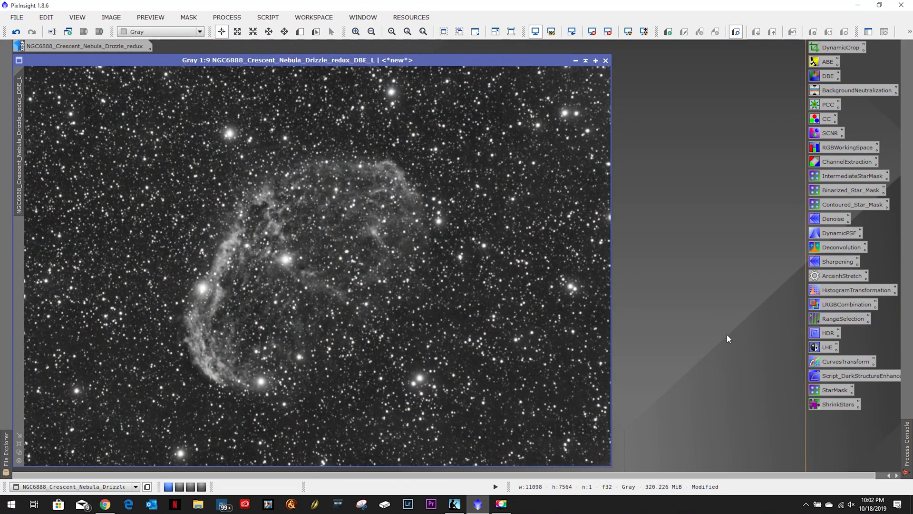
Open RangeSelection with a real-time preview of the lightness image and set the lower limit to 0.03 and upper limit to 0.22
{"action": "double_click", "coordinate": [839, 319]}
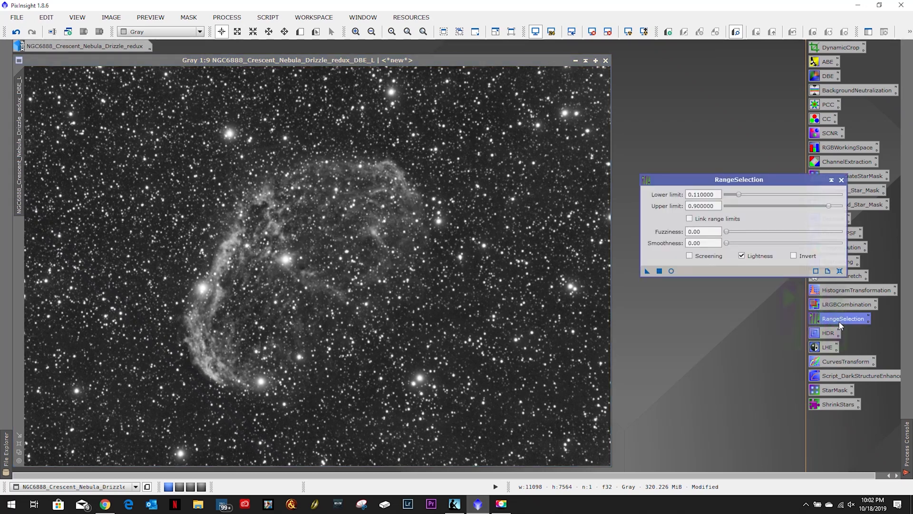
{"action": "left_click", "coordinate": [671, 270]}
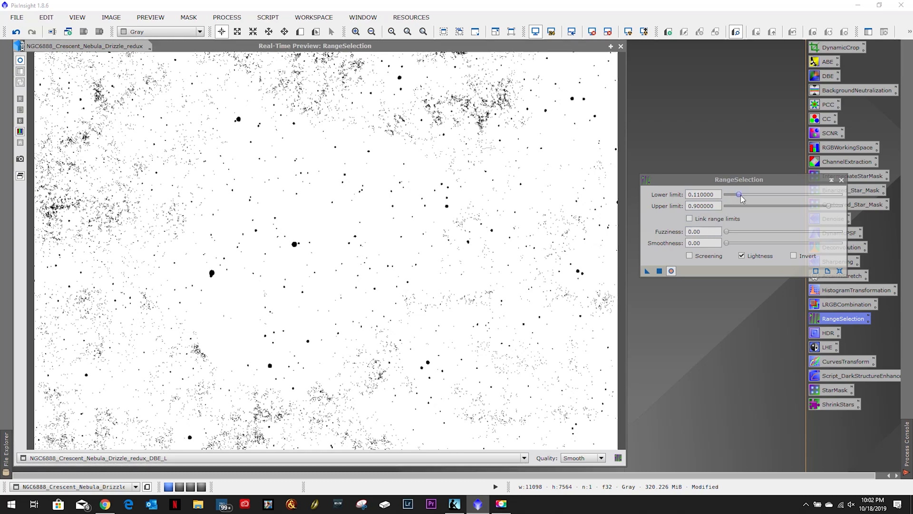
{"action": "left_click_drag", "start_coordinate": [736, 194], "coordinate": [733, 200]}
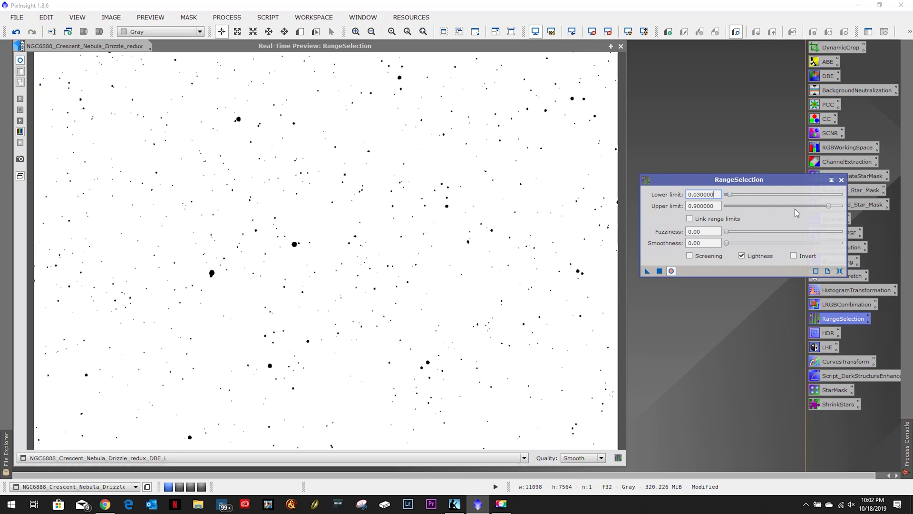
{"action": "left_click_drag", "start_coordinate": [831, 206], "coordinate": [732, 199]}
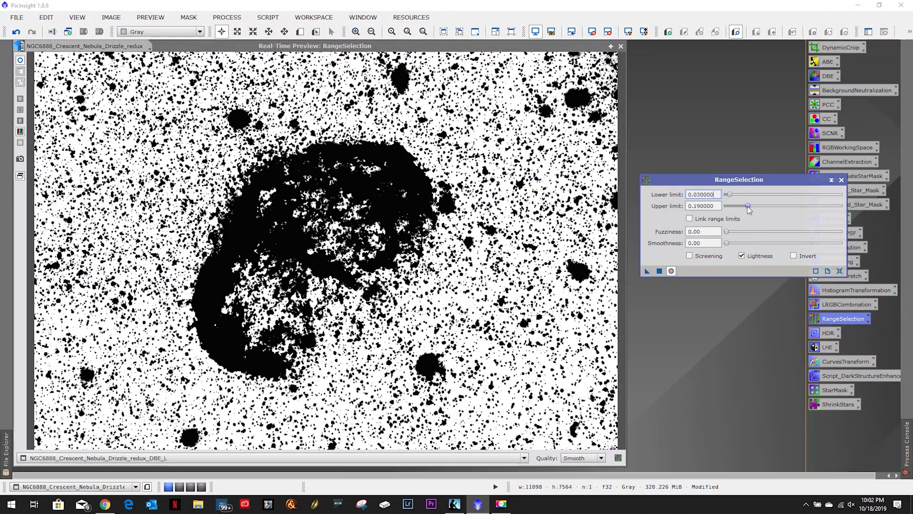
{"action": "left_click", "coordinate": [749, 208]}
{"action": "left_click_drag", "start_coordinate": [748, 207], "coordinate": [753, 206]}
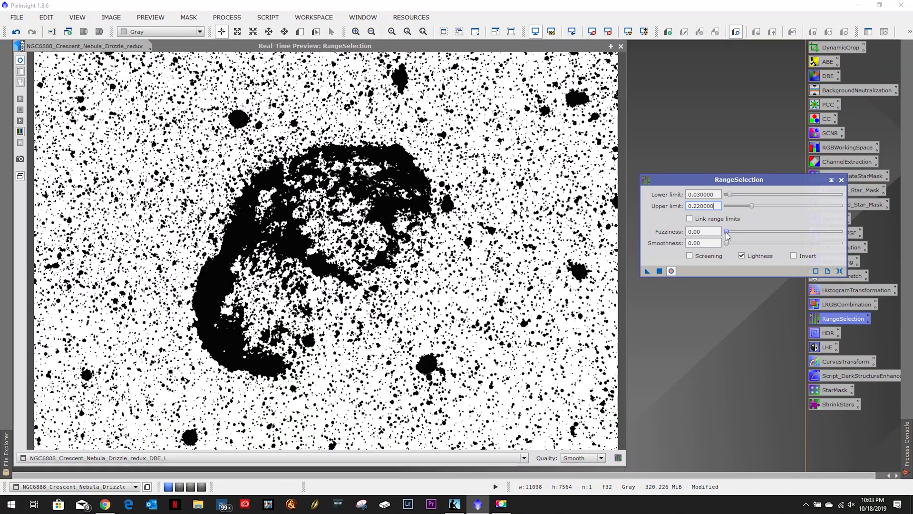
Close the preview, generate the range mask from the lightness image, and minimize both the mask and lightness images
{"action": "left_click", "coordinate": [671, 271]}
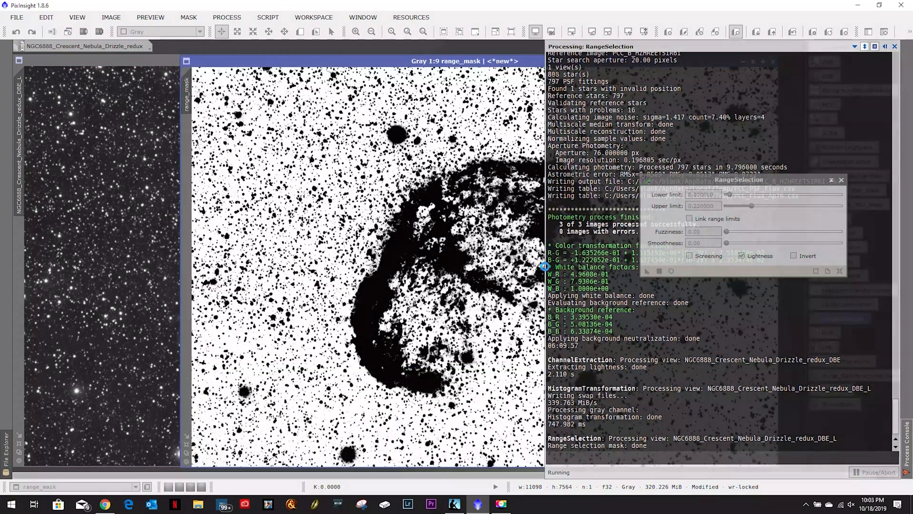
{"action": "left_click", "coordinate": [743, 62]}
{"action": "left_click", "coordinate": [575, 61]}
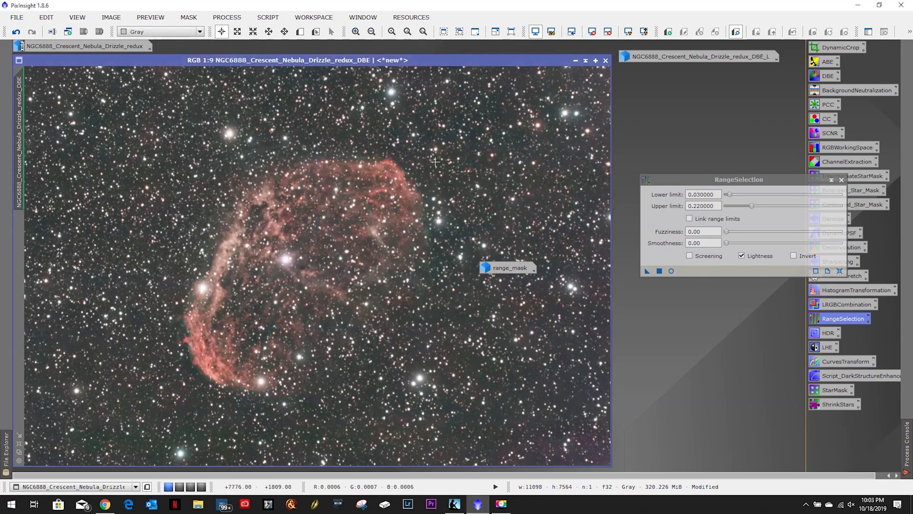
Restore the range mask image and apply it as a mask to the DBE image
{"action": "double_click", "coordinate": [509, 266]}
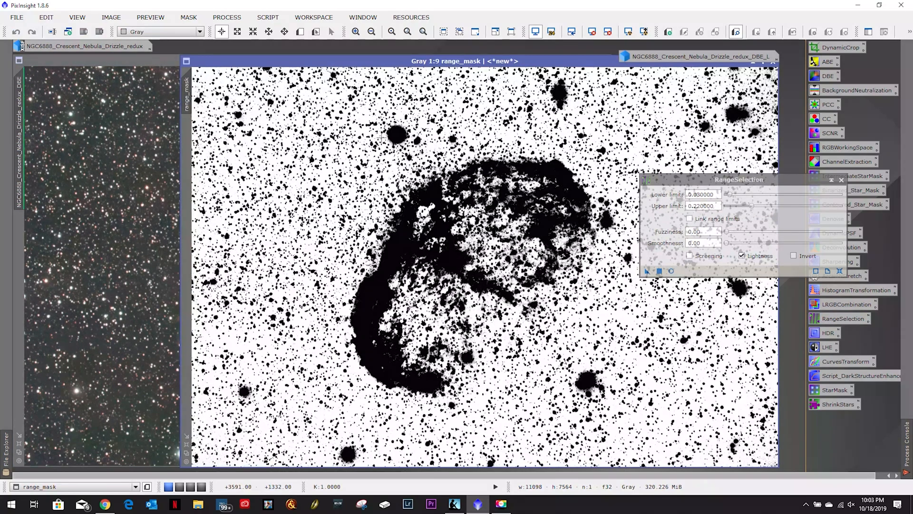
{"action": "mouse_move", "coordinate": [189, 101]}
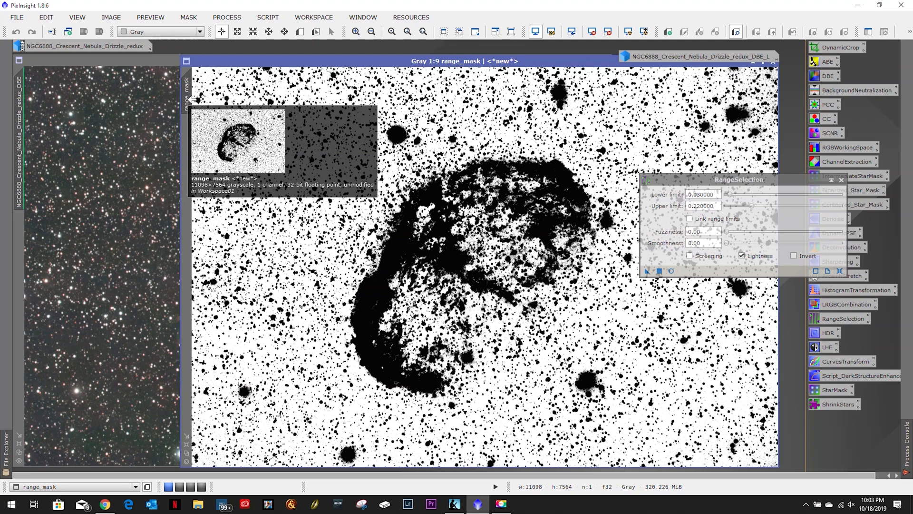
{"action": "left_click_drag", "start_coordinate": [189, 101], "coordinate": [24, 257]}
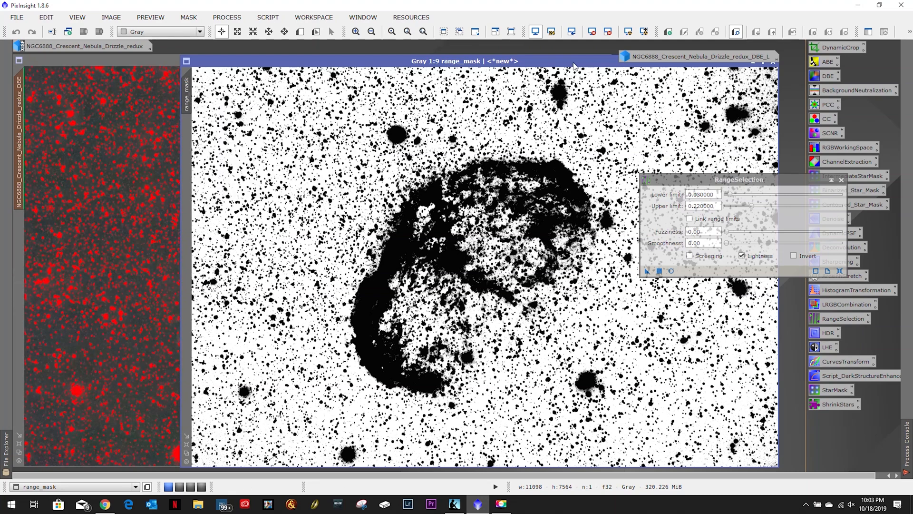
Shrink and minimize the range mask window, and park its icon beneath the lightness image's icon
{"action": "left_click_drag", "start_coordinate": [572, 62], "coordinate": [447, 72]}
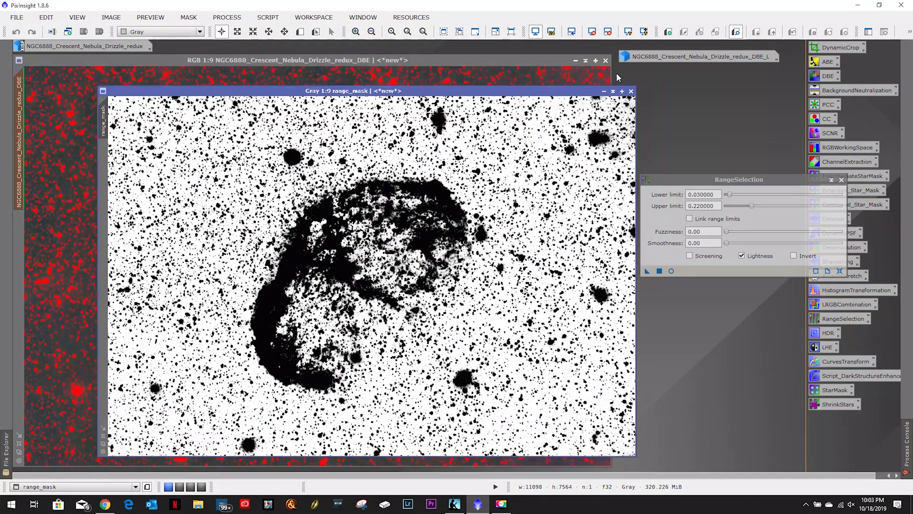
{"action": "left_click", "coordinate": [617, 73]}
{"action": "left_click_drag", "start_coordinate": [500, 270], "coordinate": [759, 77]}
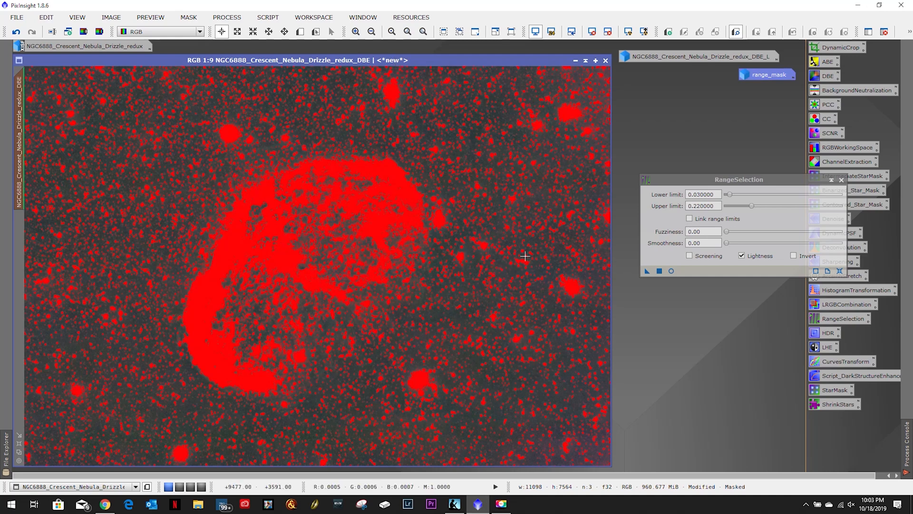
Close RangeSelection and hide the red mask overlay on the DBE image while keeping the mask active
{"action": "left_click", "coordinate": [842, 180]}
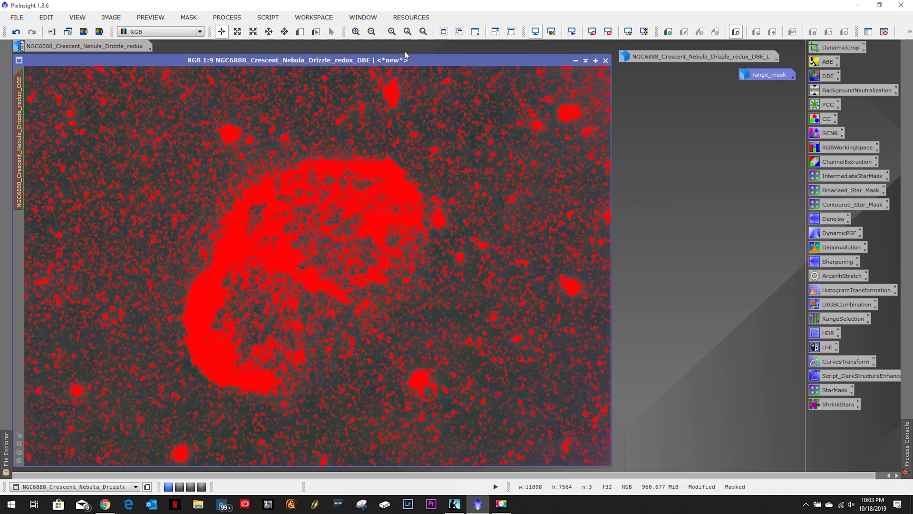
{"action": "left_click", "coordinate": [266, 19]}
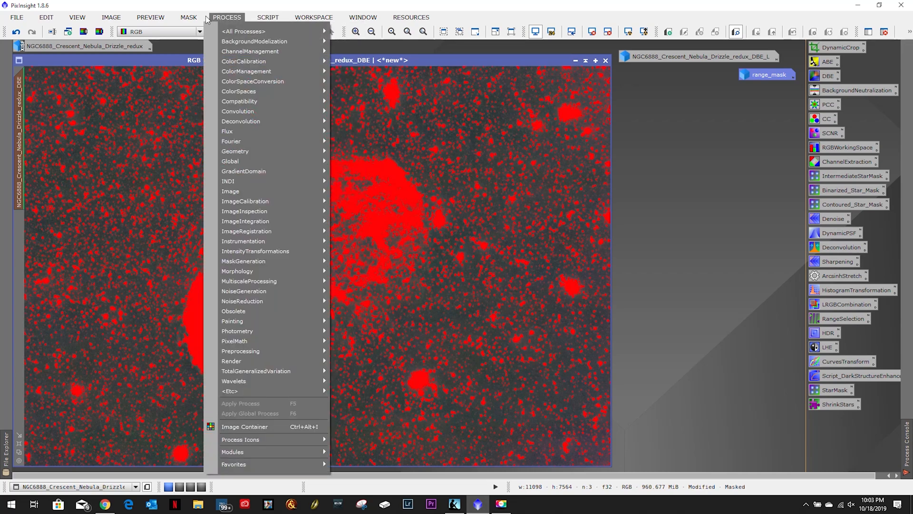
{"action": "left_click", "coordinate": [205, 80]}
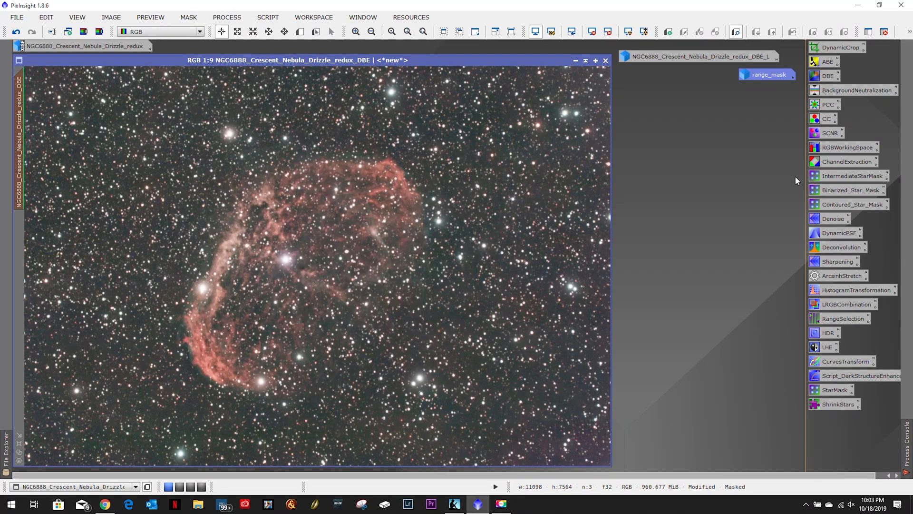
Open the saved Denoise MultiscaleLinearTransform process and show its real-time preview on the masked DBE image
{"action": "double_click", "coordinate": [834, 220]}
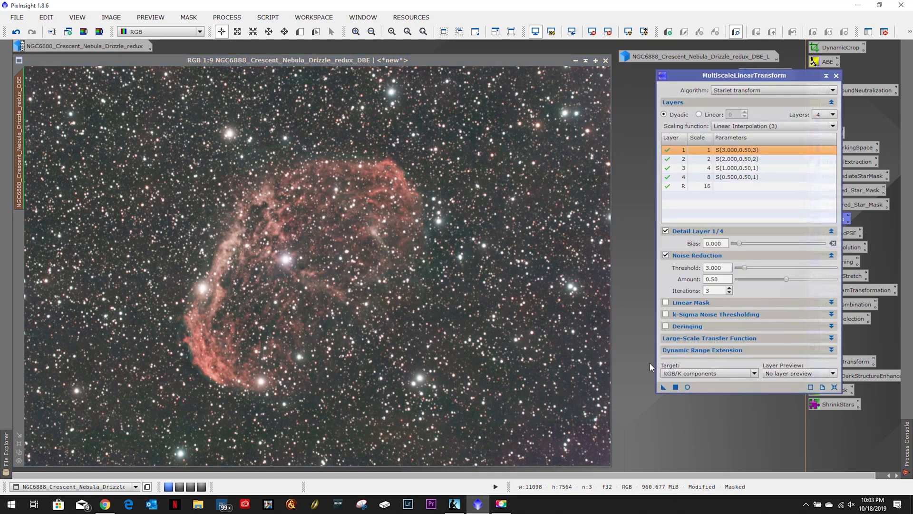
{"action": "left_click", "coordinate": [687, 387]}
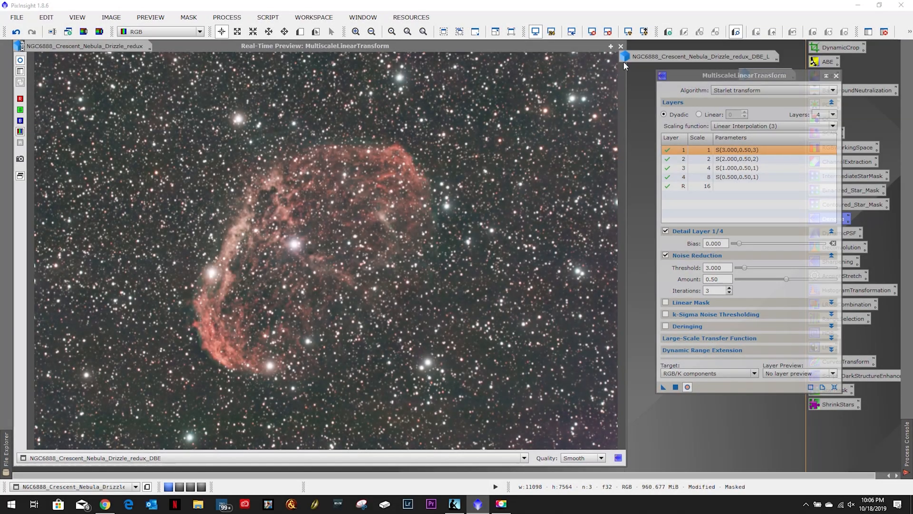
Close the real-time preview and apply the MultiscaleLinearTransform noise reduction to the masked DBE image
{"action": "left_click", "coordinate": [620, 47]}
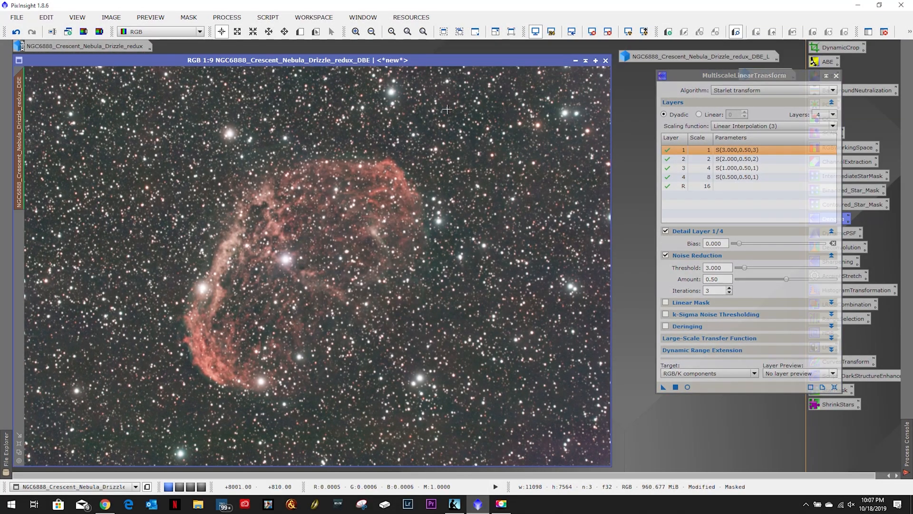
{"action": "left_click", "coordinate": [663, 388]}
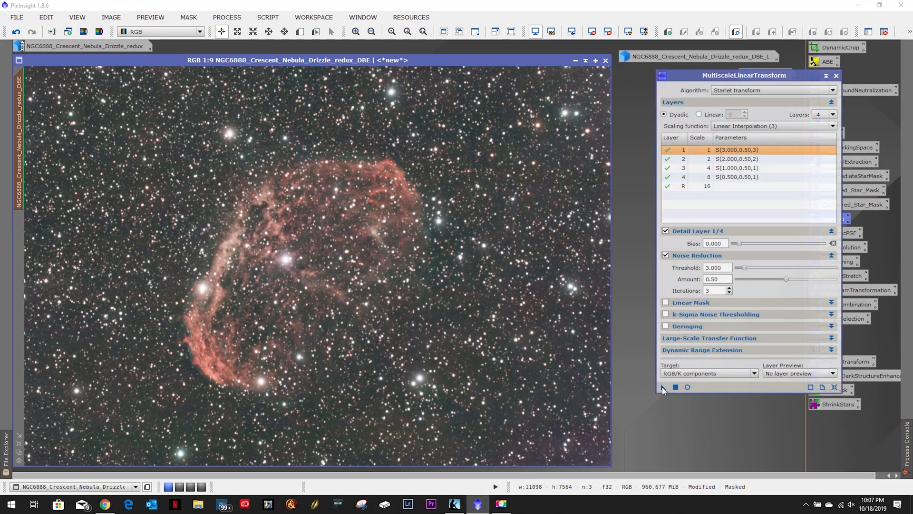
{"action": "left_click_drag", "start_coordinate": [663, 388], "coordinate": [512, 321]}
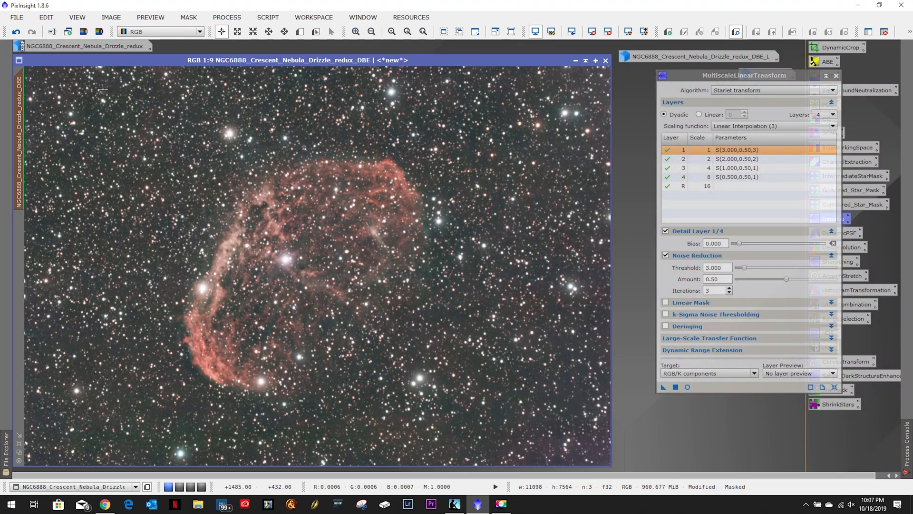
Undo and redo the noise reduction to compare the star background up close, and close MultiscaleLinearTransform
{"action": "left_click", "coordinate": [17, 32]}
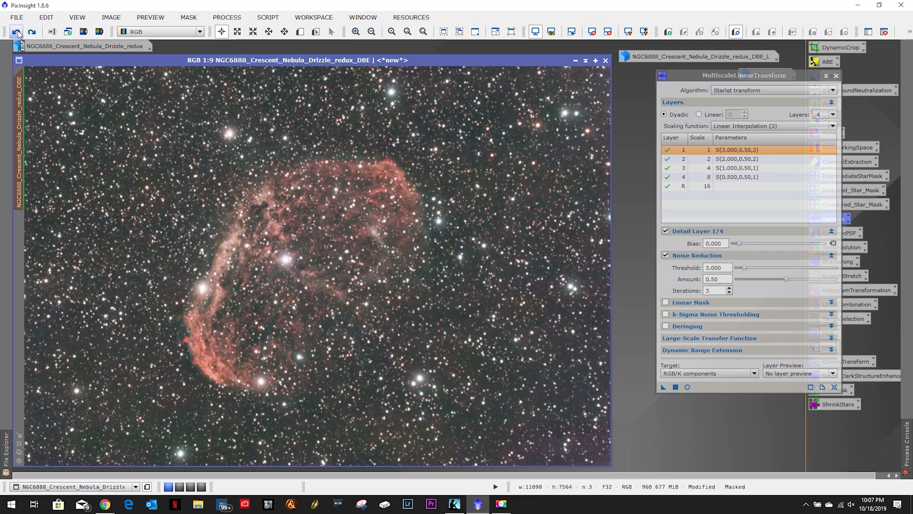
{"action": "scroll", "coordinate": [367, 323], "scroll_direction": "up", "scroll_amount": 7}
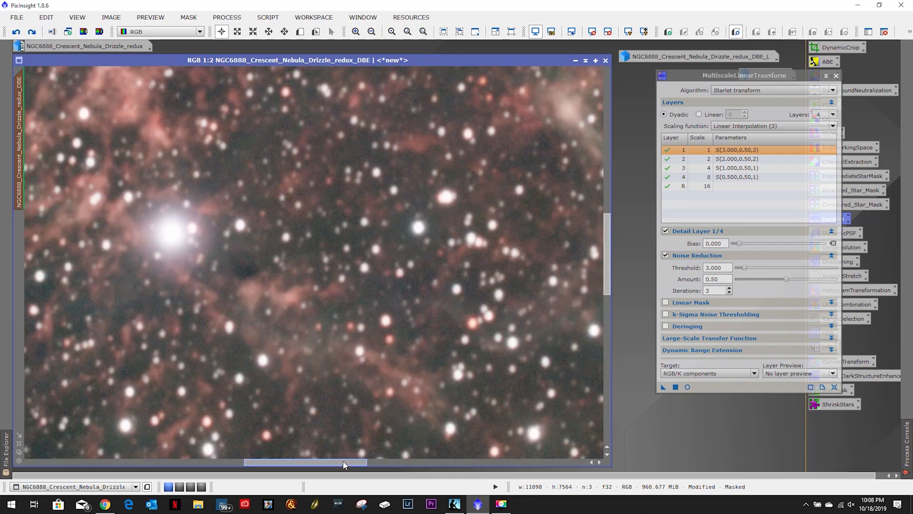
{"action": "left_click_drag", "start_coordinate": [345, 464], "coordinate": [165, 464]}
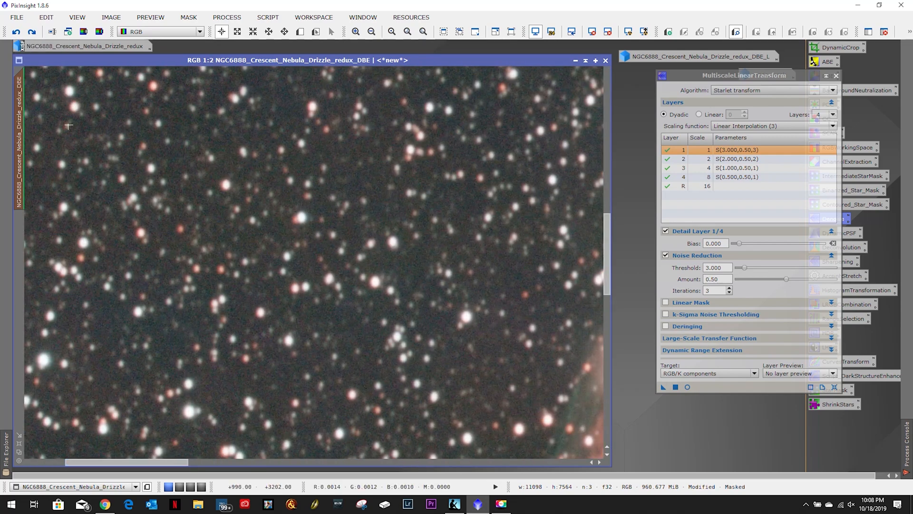
{"action": "left_click", "coordinate": [32, 32]}
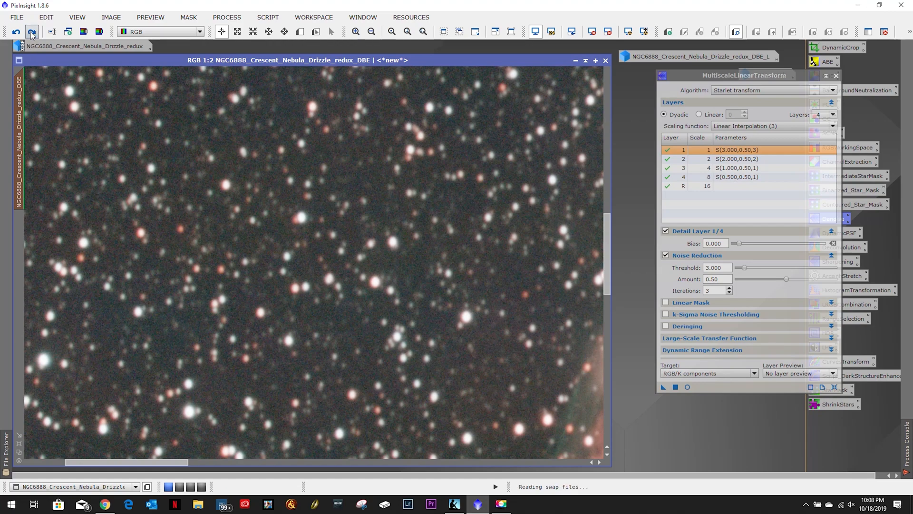
{"action": "scroll", "coordinate": [147, 181], "scroll_direction": "down", "scroll_amount": 1}
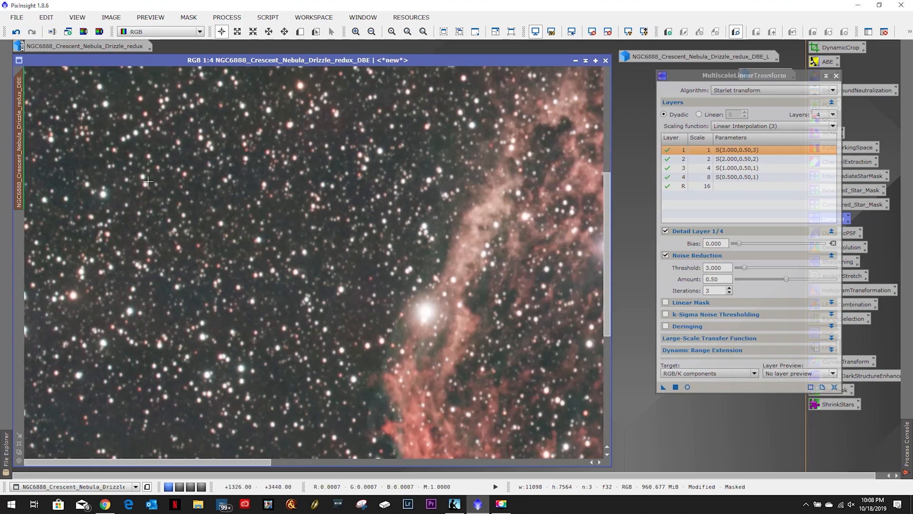
{"action": "scroll", "coordinate": [147, 181], "scroll_direction": "down", "scroll_amount": 1}
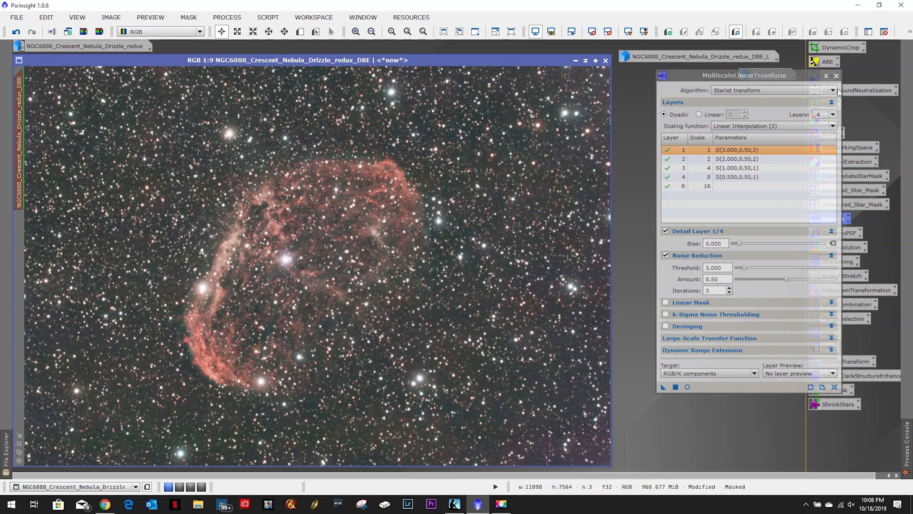
{"action": "left_click", "coordinate": [836, 76]}
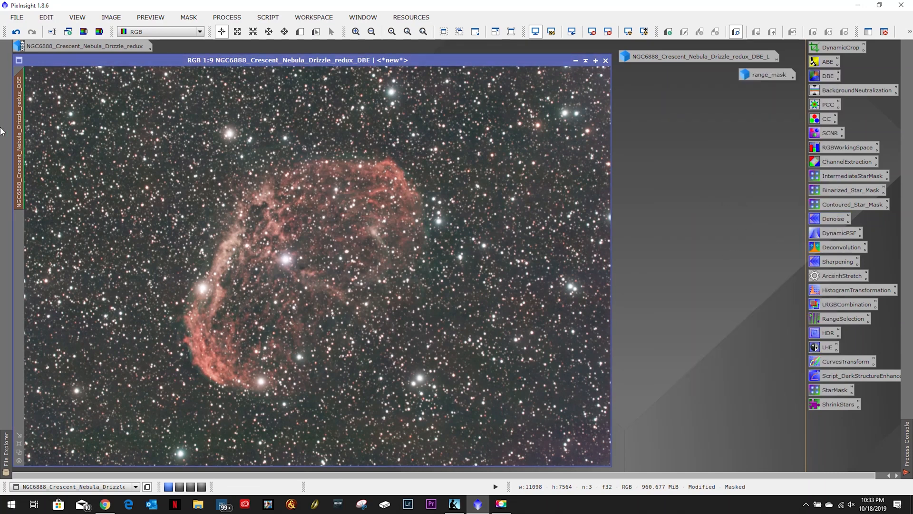
Remove the range mask from the DBE image
{"action": "right_click", "coordinate": [18, 136]}
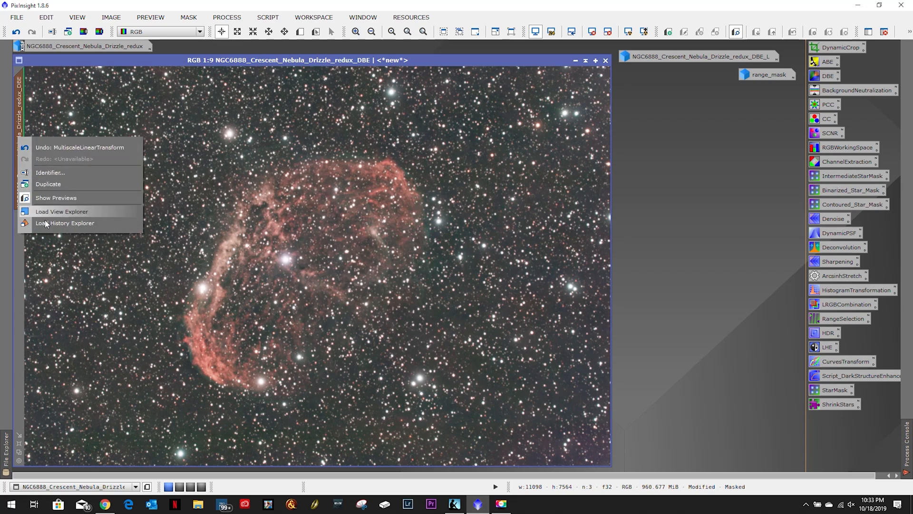
{"action": "left_click", "coordinate": [256, 4]}
{"action": "left_click", "coordinate": [188, 17]}
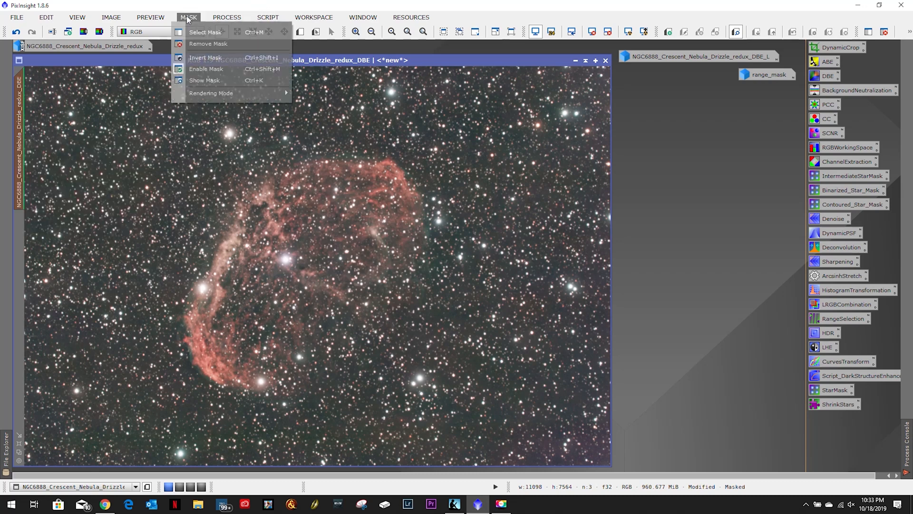
{"action": "left_click", "coordinate": [200, 44]}
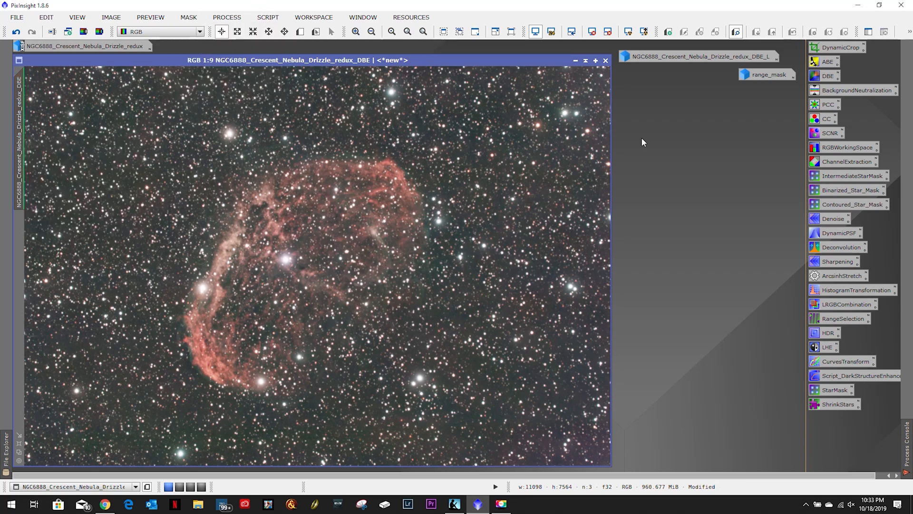
Open the saved DynamicPSF process and examine the stars in the upper-left corner of the DBE image up close
{"action": "double_click", "coordinate": [827, 234]}
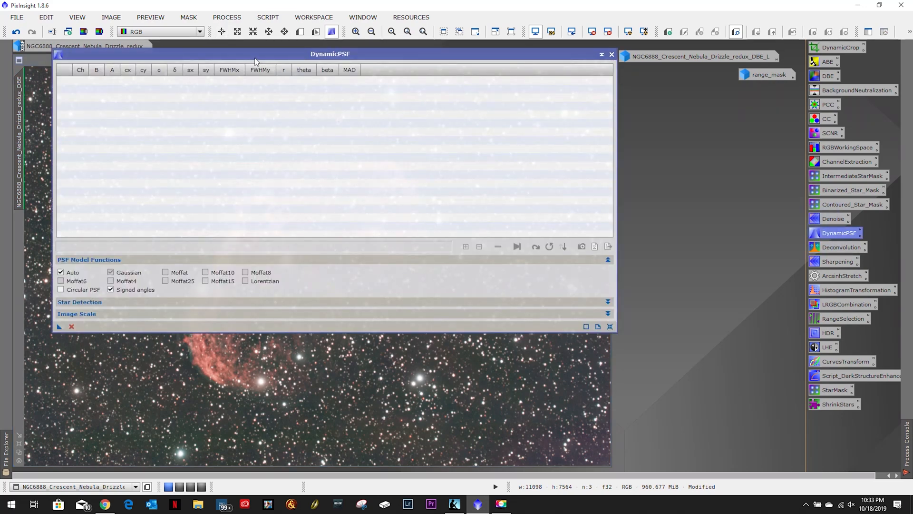
{"action": "left_click_drag", "start_coordinate": [269, 56], "coordinate": [818, 64]}
{"action": "left_click", "coordinate": [500, 63]}
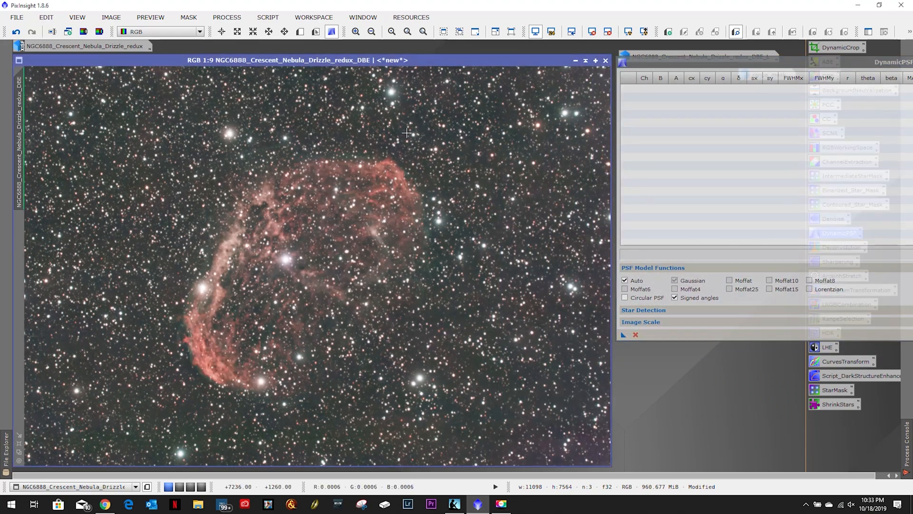
{"action": "scroll", "coordinate": [438, 189], "scroll_direction": "up", "scroll_amount": 7}
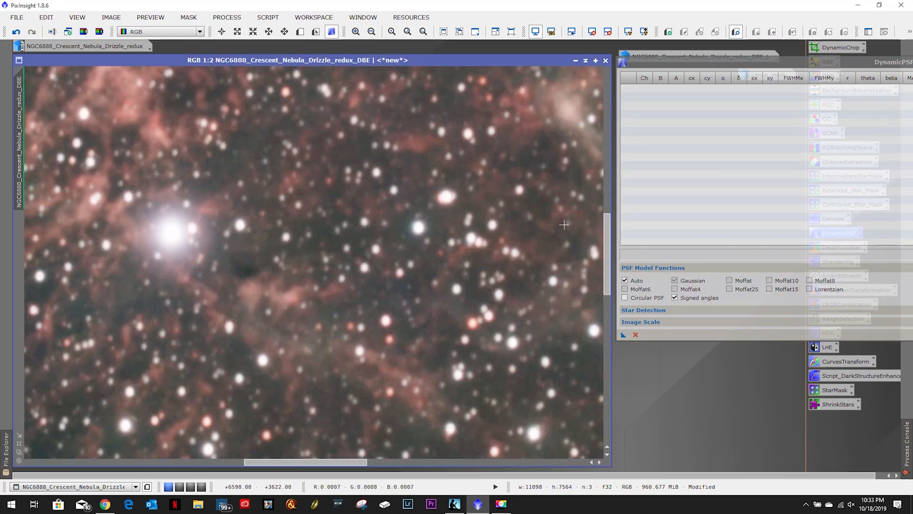
{"action": "left_click_drag", "start_coordinate": [607, 264], "coordinate": [606, 95]}
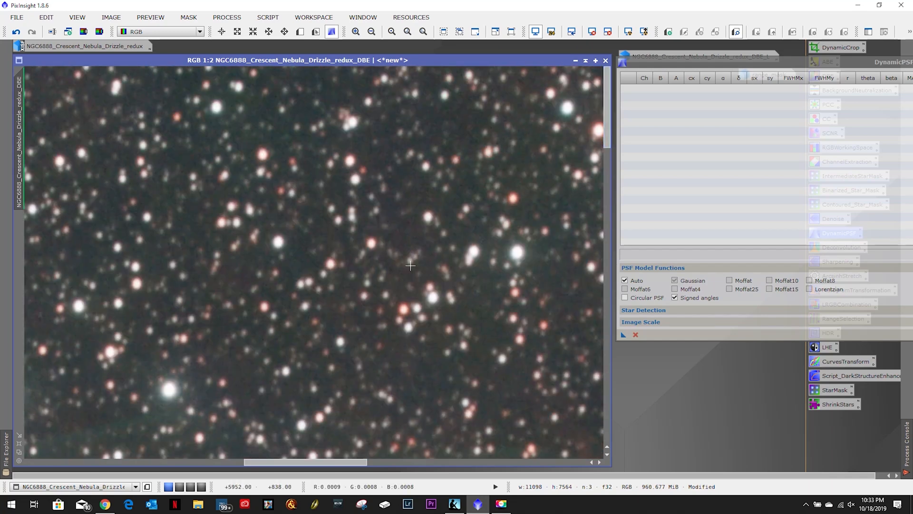
{"action": "left_click_drag", "start_coordinate": [325, 468], "coordinate": [62, 459]}
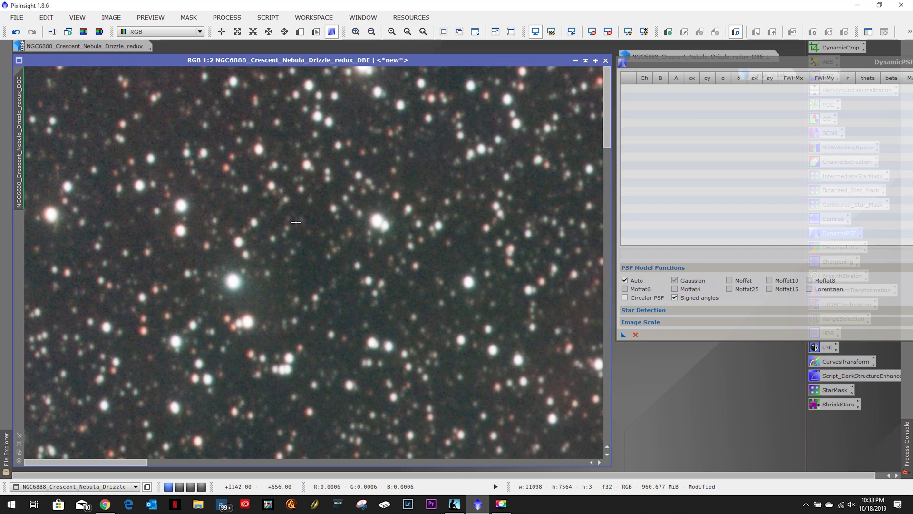
{"action": "left_click_drag", "start_coordinate": [697, 63], "coordinate": [359, 87]}
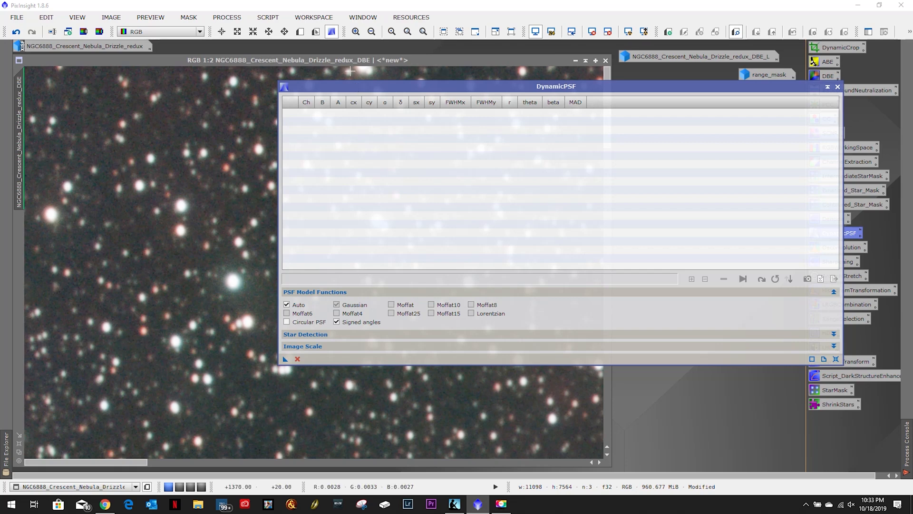
{"action": "left_click_drag", "start_coordinate": [328, 91], "coordinate": [660, 74]}
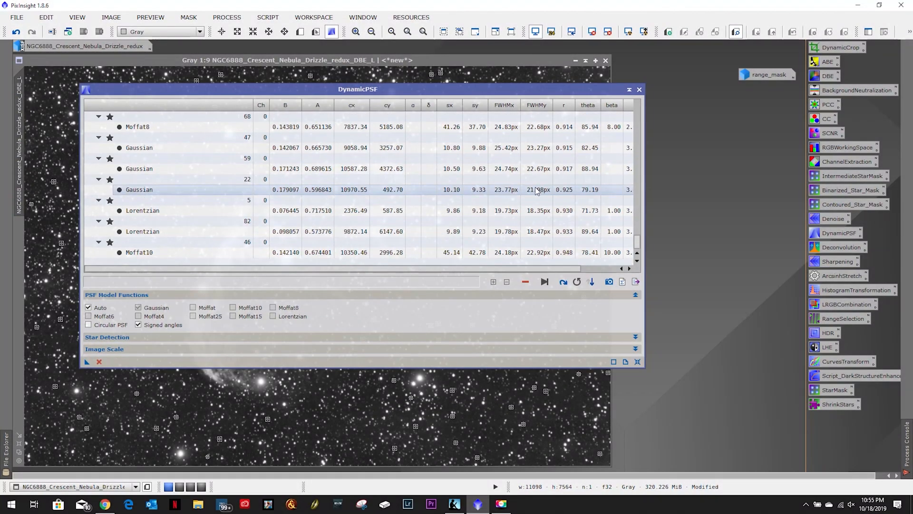
Select all fitted stars of the lightness image in DynamicPSF and export their combined PSF as a new image
{"action": "scroll", "coordinate": [536, 190], "scroll_direction": "up", "scroll_amount": 15}
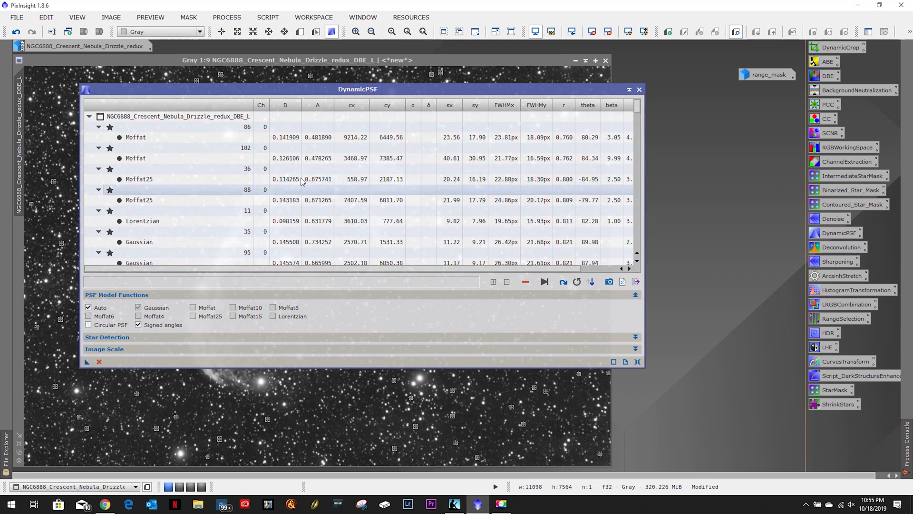
{"action": "left_click", "coordinate": [242, 143]}
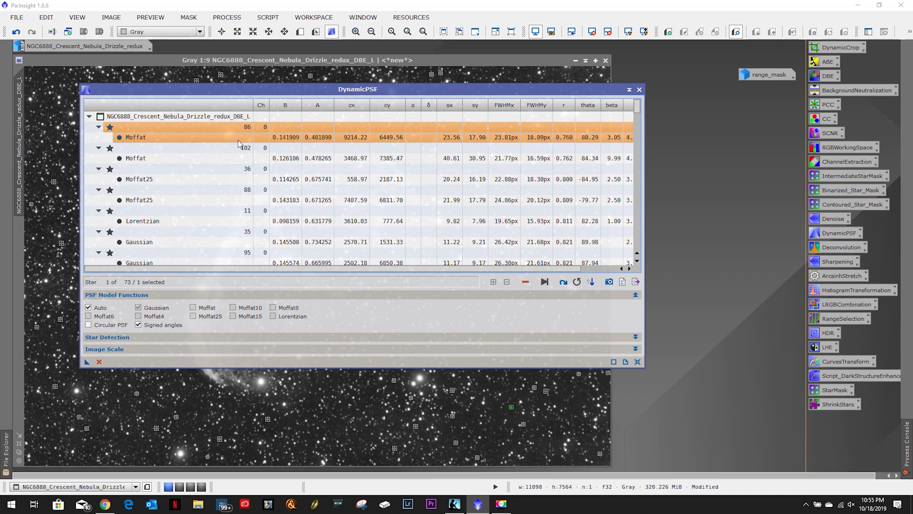
{"action": "key", "text": "ctrl+a"}
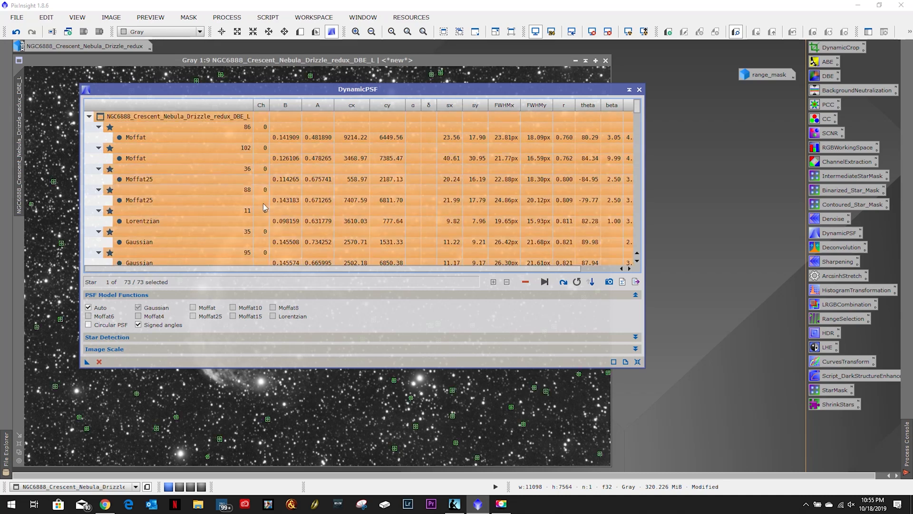
{"action": "left_click", "coordinate": [608, 282]}
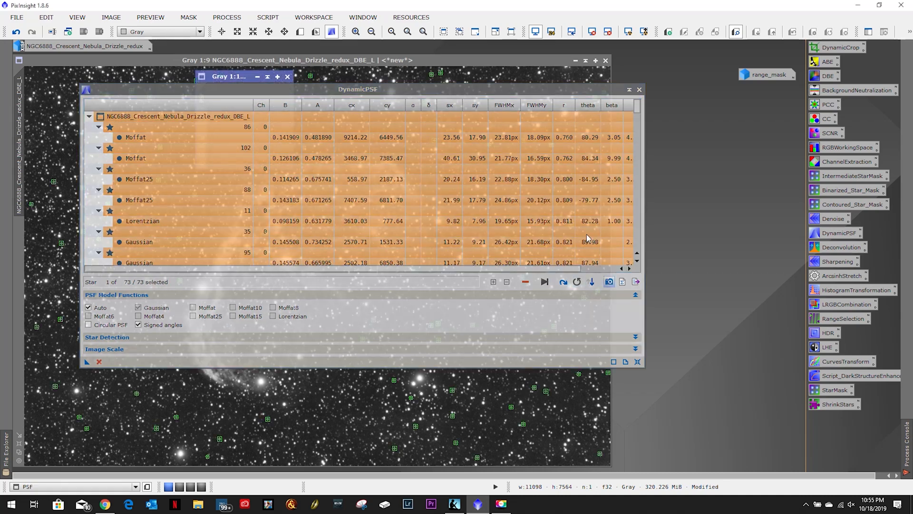
Close DynamicPSF by cancelling its session, and minimize the PSF and lightness images to icons
{"action": "left_click", "coordinate": [639, 90]}
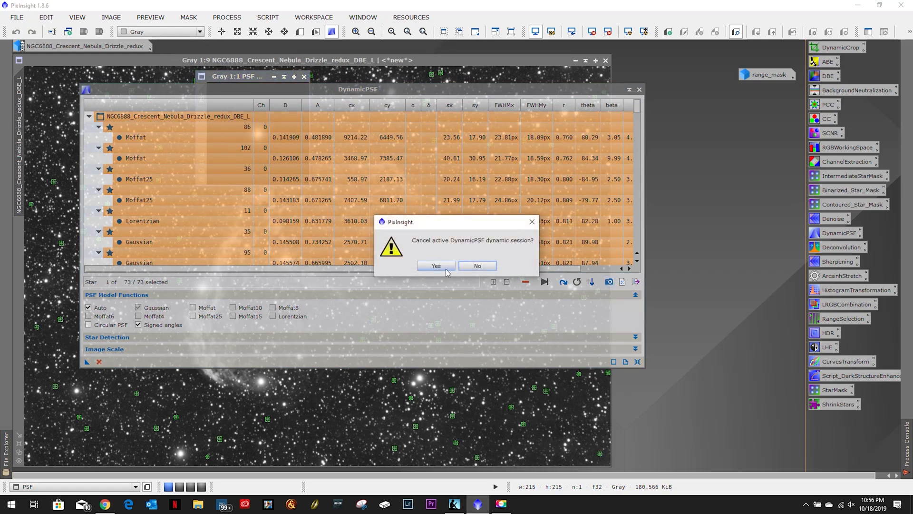
{"action": "left_click", "coordinate": [431, 267]}
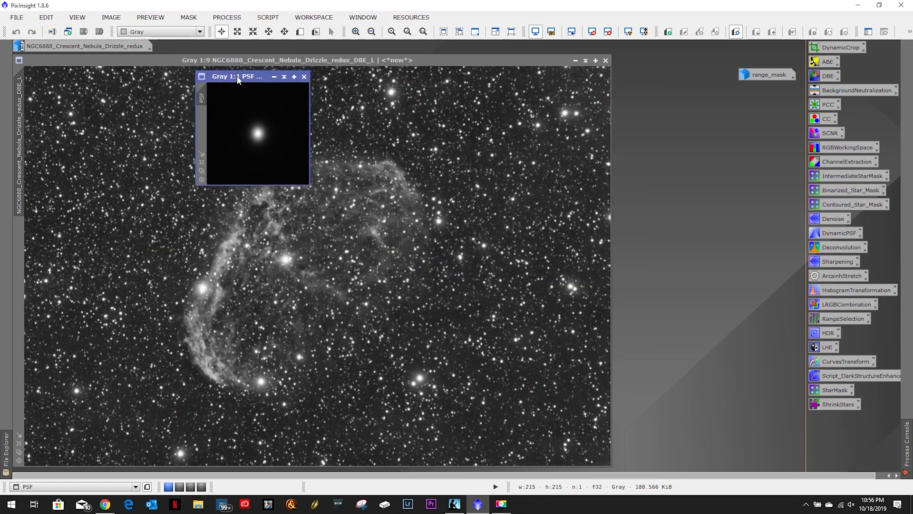
{"action": "left_click", "coordinate": [274, 76]}
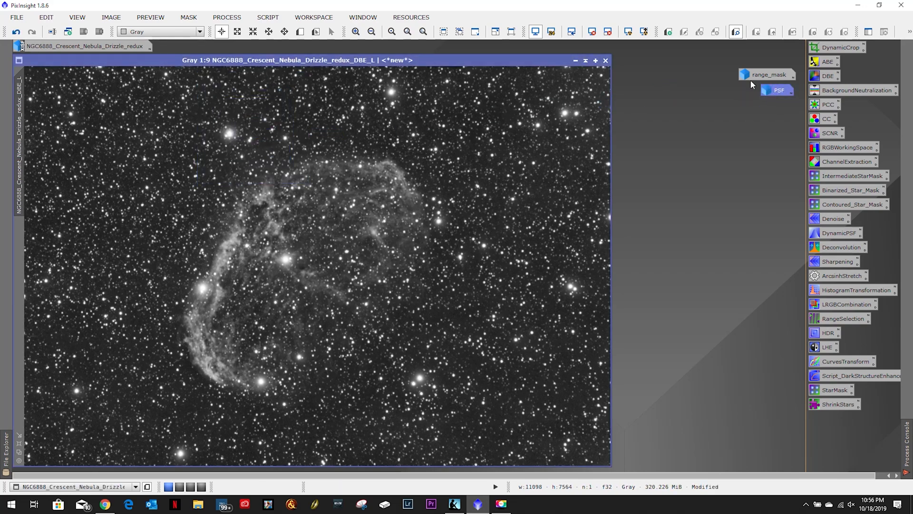
{"action": "left_click", "coordinate": [585, 61]}
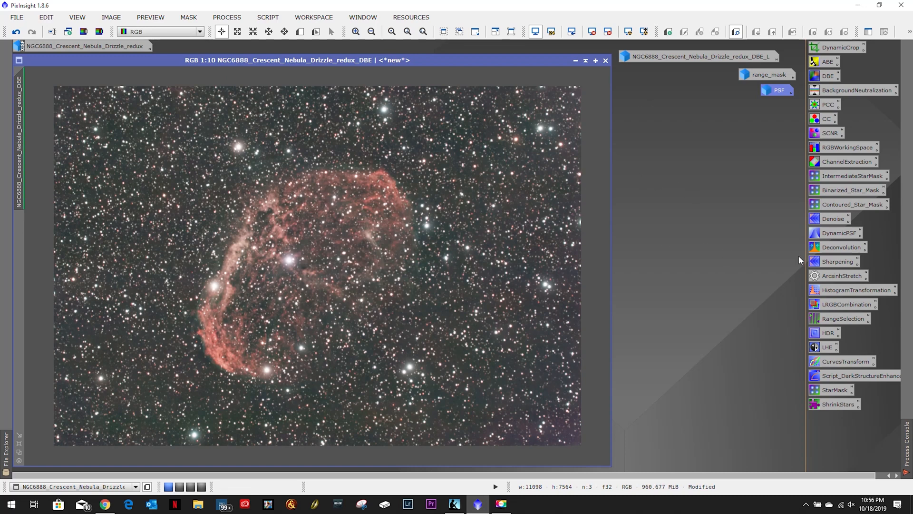
Open the saved Deconvolution process for the DBE image and choose the PSF image as its external PSF
{"action": "double_click", "coordinate": [840, 248]}
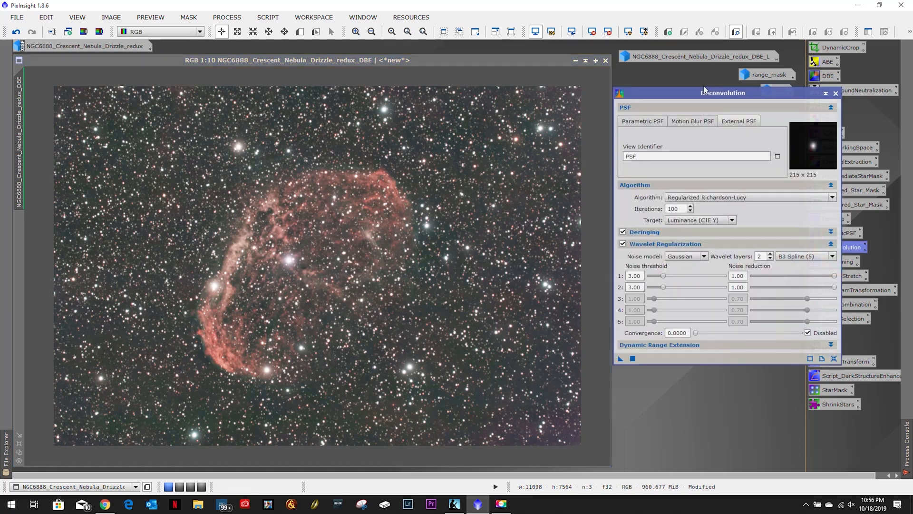
{"action": "left_click_drag", "start_coordinate": [701, 95], "coordinate": [706, 139]}
{"action": "left_click", "coordinate": [395, 72]}
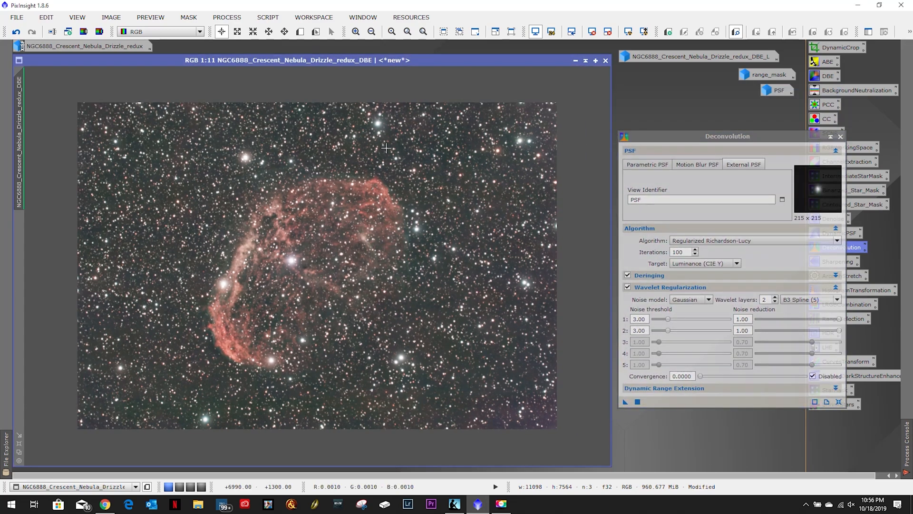
{"action": "scroll", "coordinate": [386, 150], "scroll_direction": "up", "scroll_amount": 1}
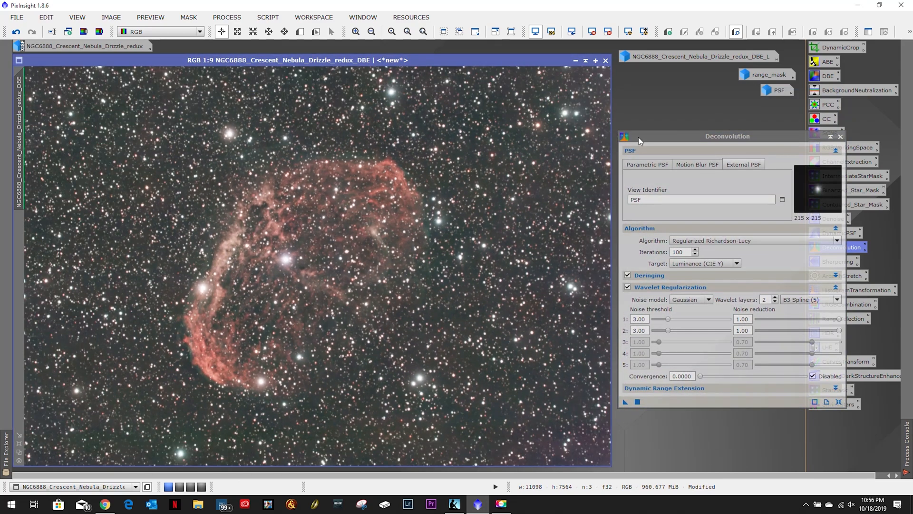
{"action": "left_click_drag", "start_coordinate": [671, 138], "coordinate": [536, 122]}
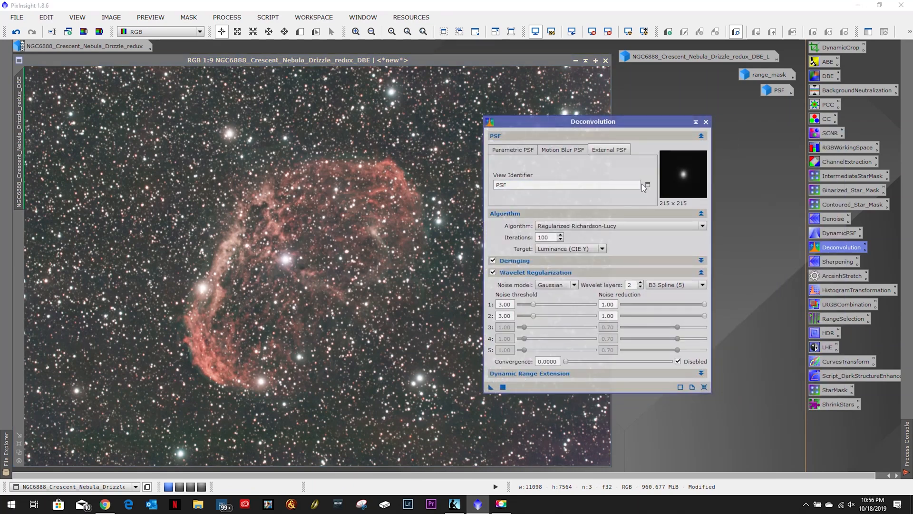
{"action": "left_click", "coordinate": [648, 184]}
{"action": "left_click", "coordinate": [460, 235]}
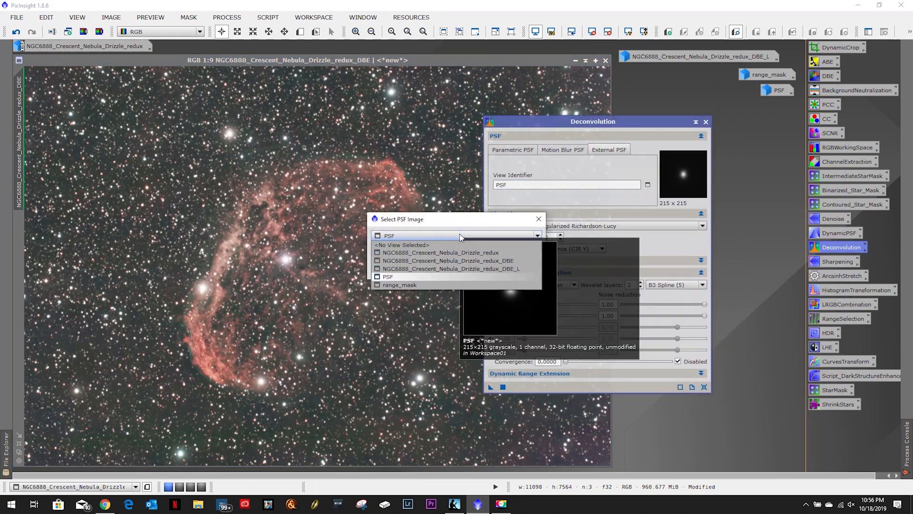
{"action": "left_click", "coordinate": [396, 275]}
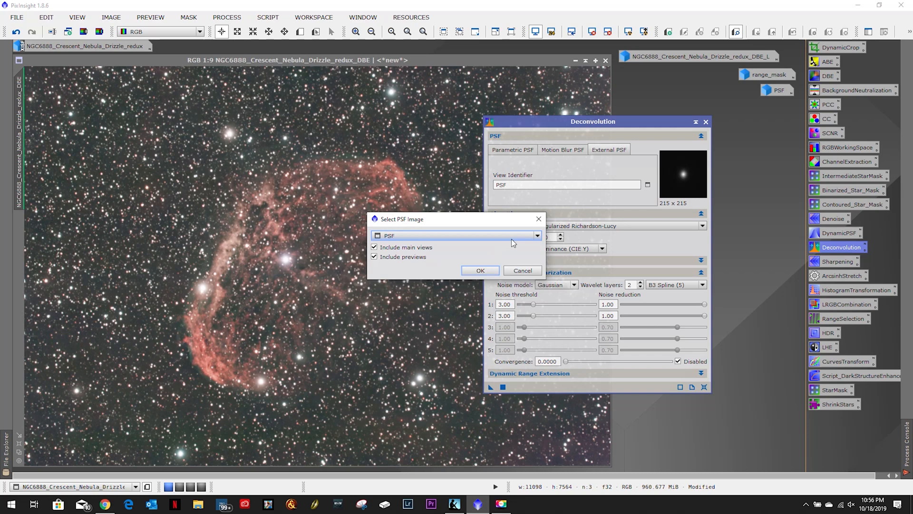
{"action": "left_click", "coordinate": [479, 270]}
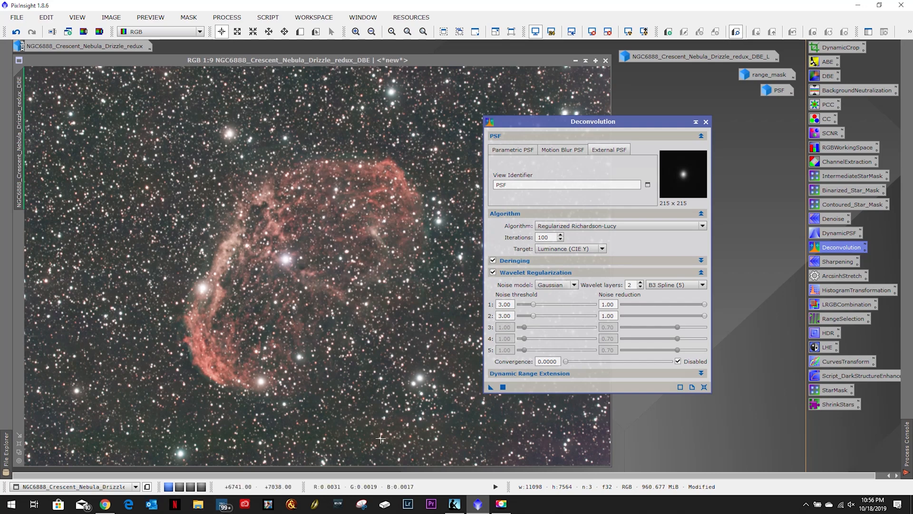
Open the saved RangeSelection process, preview it live on the DBE image, and set the lower limit to 0 and upper limit to 0.32
{"action": "left_click_drag", "start_coordinate": [531, 122], "coordinate": [628, 54]}
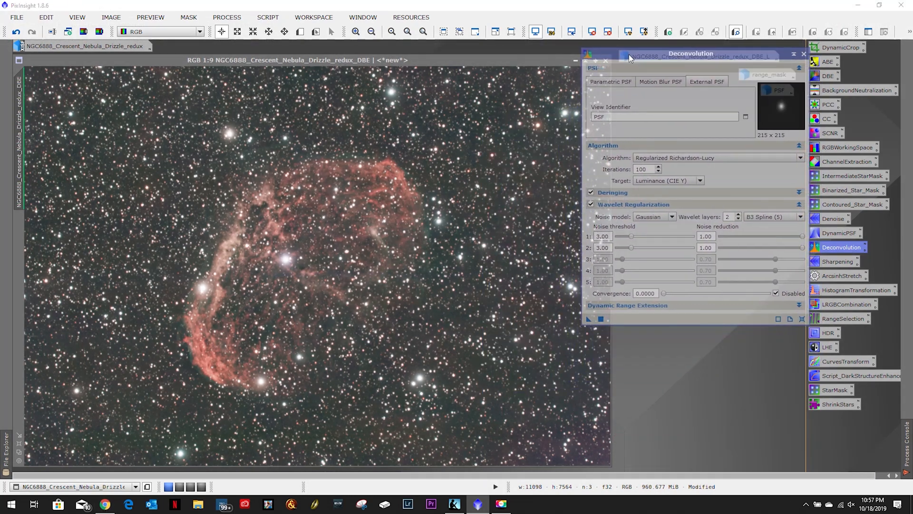
{"action": "double_click", "coordinate": [834, 316]}
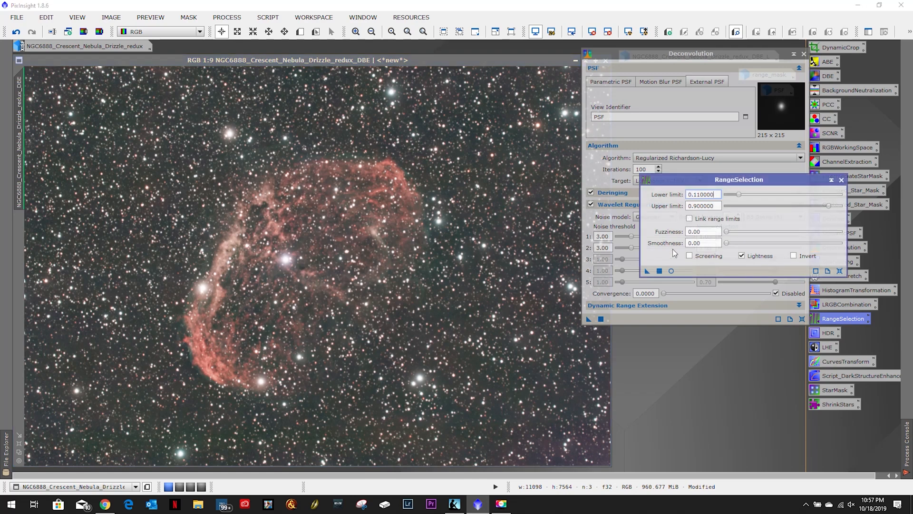
{"action": "left_click", "coordinate": [671, 270]}
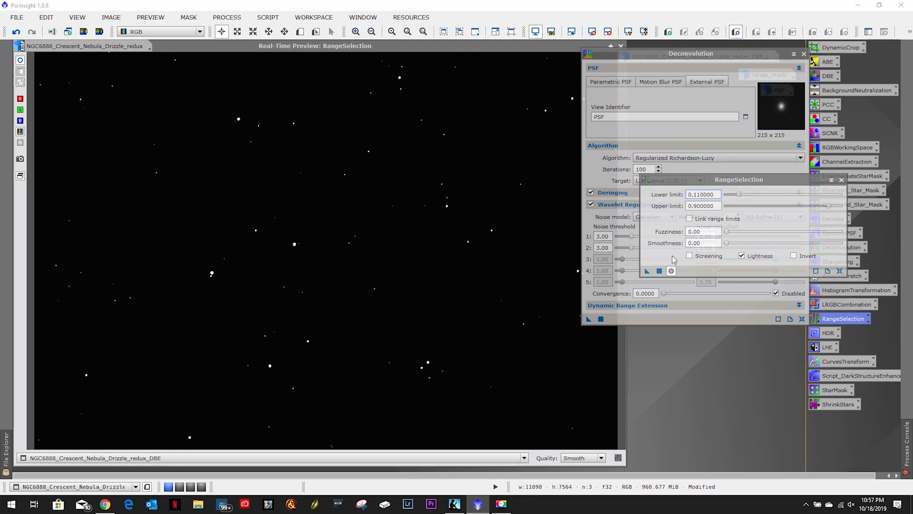
{"action": "left_click_drag", "start_coordinate": [739, 195], "coordinate": [728, 196]}
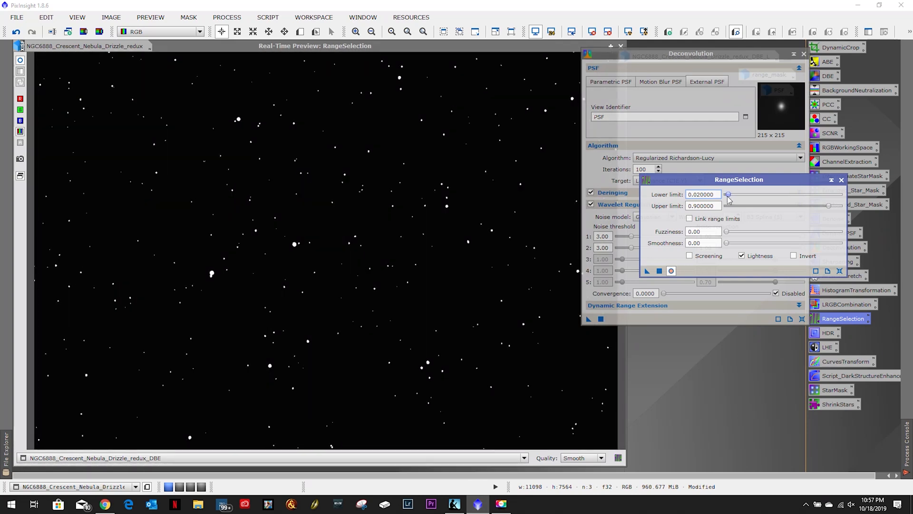
{"action": "left_click_drag", "start_coordinate": [784, 207], "coordinate": [763, 208]}
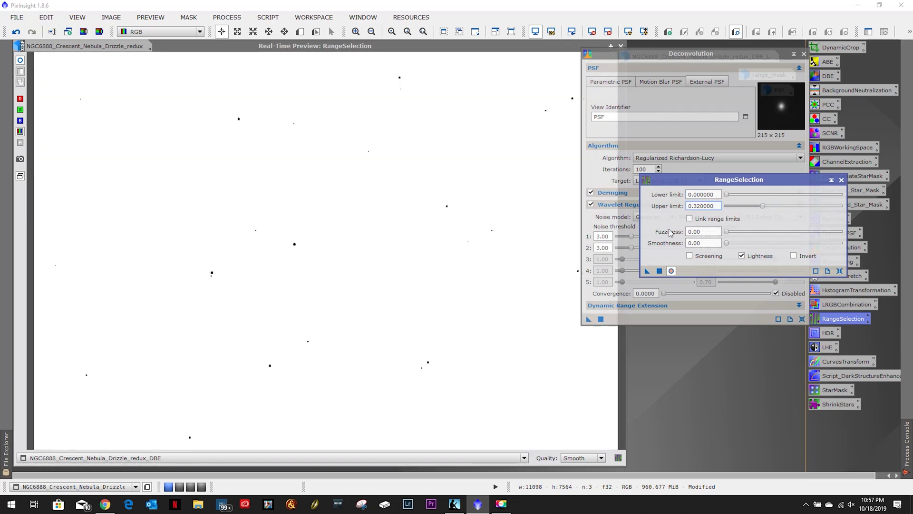
Restart the RangeSelection real-time preview on the lightness image instead of the colour DBE image
{"action": "left_click", "coordinate": [671, 271]}
{"action": "left_click_drag", "start_coordinate": [707, 53], "coordinate": [706, 92]}
{"action": "double_click", "coordinate": [706, 54]}
{"action": "left_click", "coordinate": [621, 47]}
{"action": "left_click", "coordinate": [671, 271]}
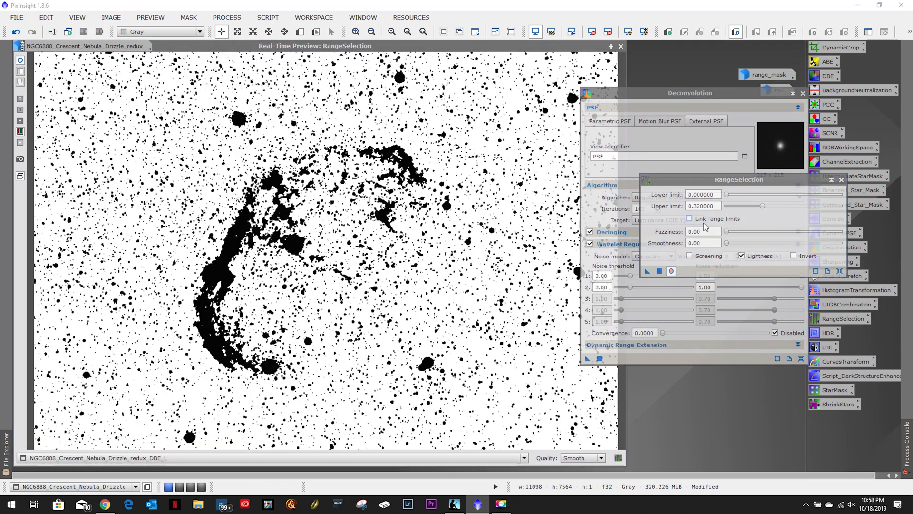
Set the range selection limits to 0.03 lower and 0.20 upper, trying inversion and leaving it off
{"action": "left_click", "coordinate": [794, 256]}
{"action": "left_click_drag", "start_coordinate": [727, 195], "coordinate": [750, 205]}
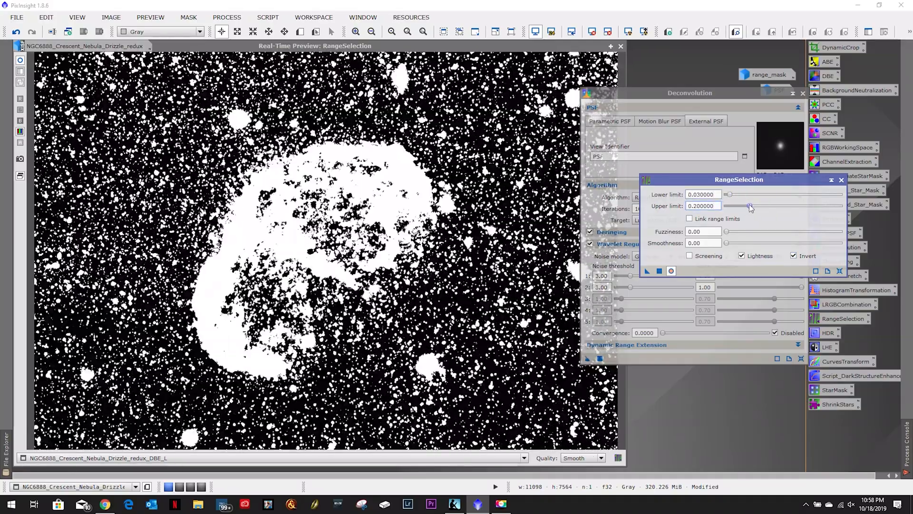
{"action": "left_click", "coordinate": [793, 256]}
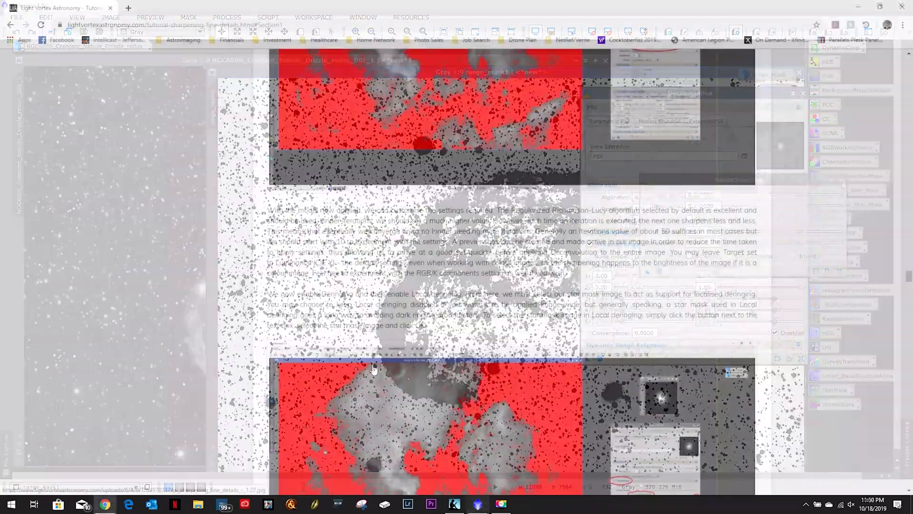
Switch to the Light Vortex Astronomy page in the browser, read its Deconvolution iteration and local deringing advice, and return to PixInsight
{"action": "scroll", "coordinate": [373, 370], "scroll_direction": "down", "scroll_amount": 2}
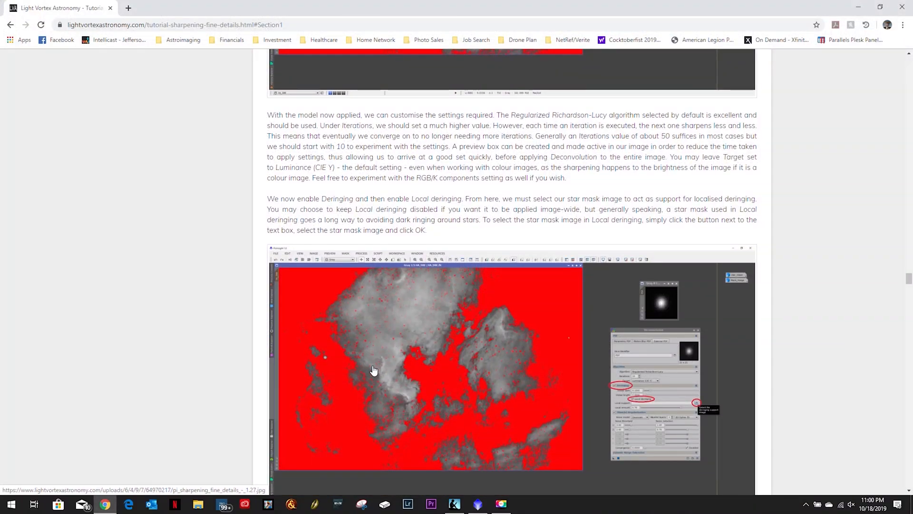
{"action": "scroll", "coordinate": [374, 370], "scroll_direction": "down", "scroll_amount": 1}
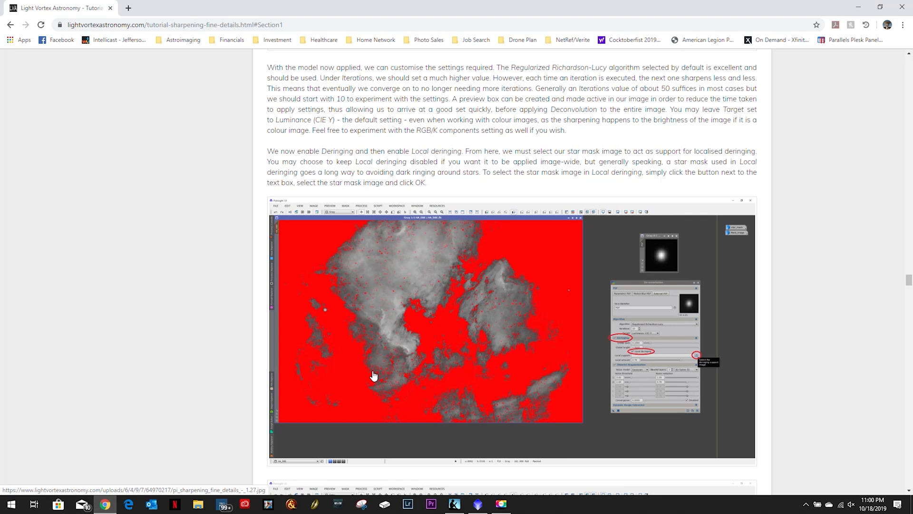
{"action": "scroll", "coordinate": [270, 341], "scroll_direction": "down", "scroll_amount": 2}
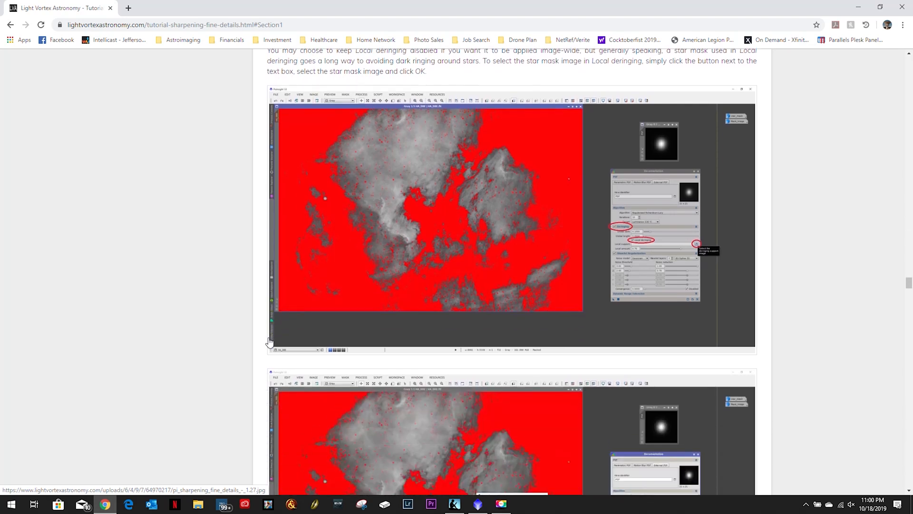
{"action": "scroll", "coordinate": [269, 342], "scroll_direction": "down", "scroll_amount": 5}
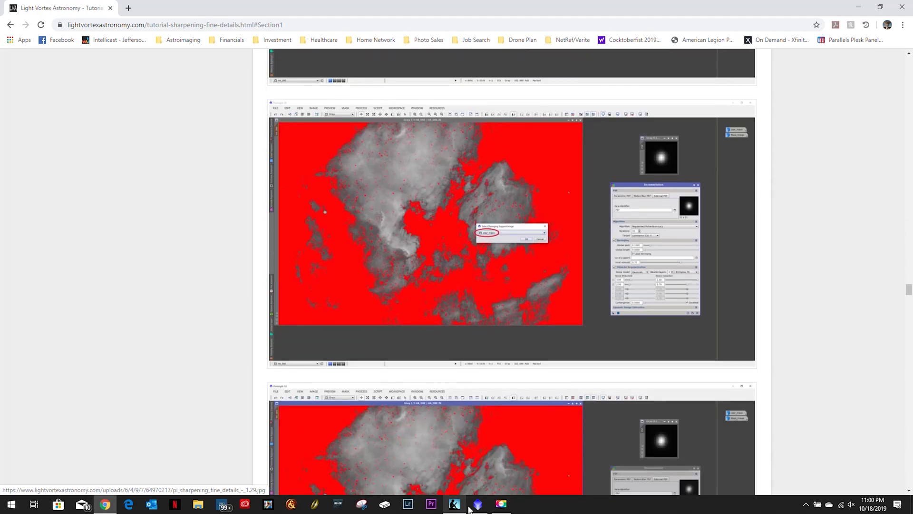
{"action": "left_click", "coordinate": [469, 507]}
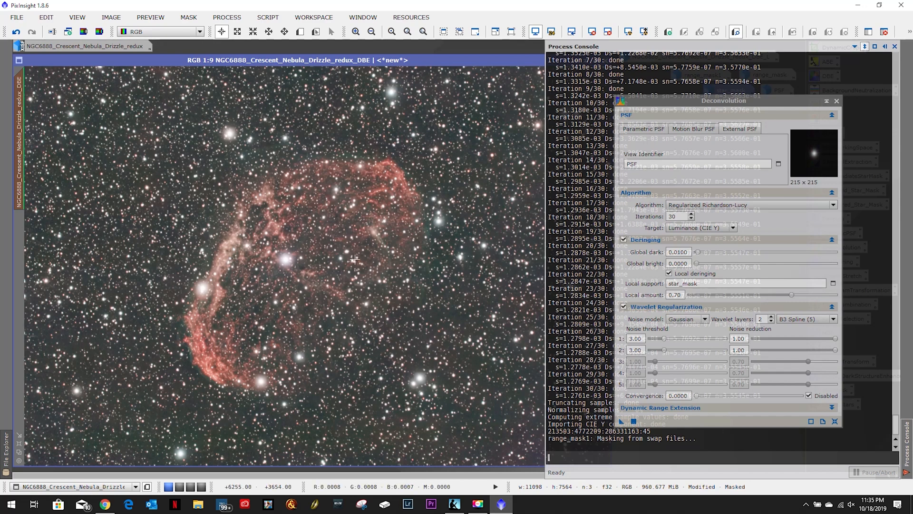
Examine the nebula's lower-left rim up close, comparing it before and after Deconvolution by undoing and redoing the process
{"action": "scroll", "coordinate": [355, 260], "scroll_direction": "up", "scroll_amount": 6}
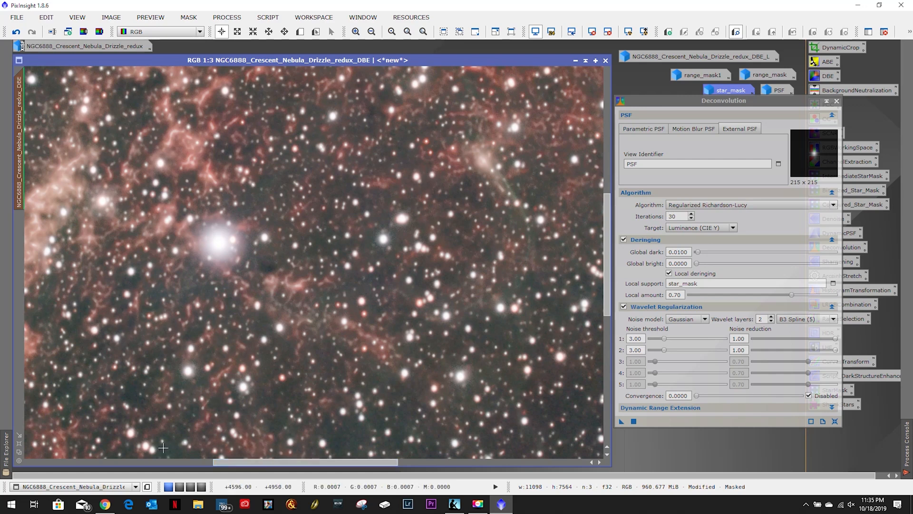
{"action": "left_click_drag", "start_coordinate": [255, 461], "coordinate": [170, 460]}
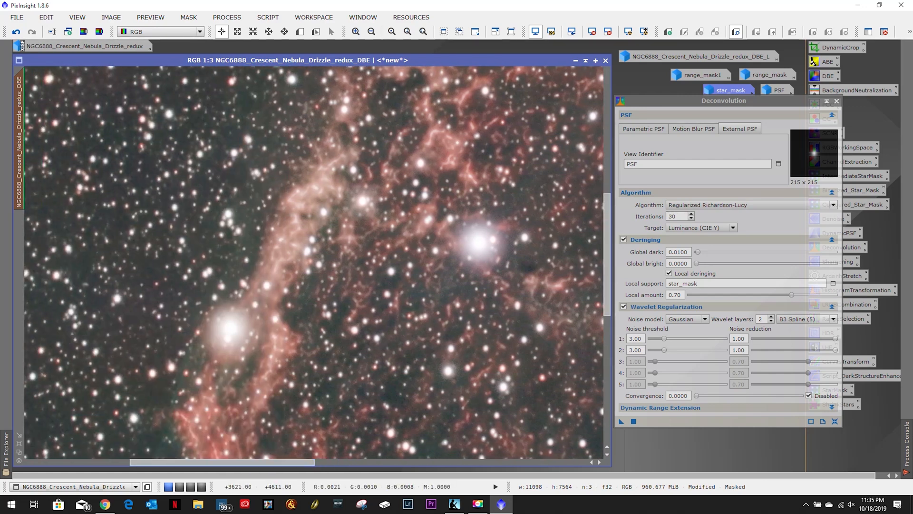
{"action": "left_click_drag", "start_coordinate": [606, 254], "coordinate": [604, 313]}
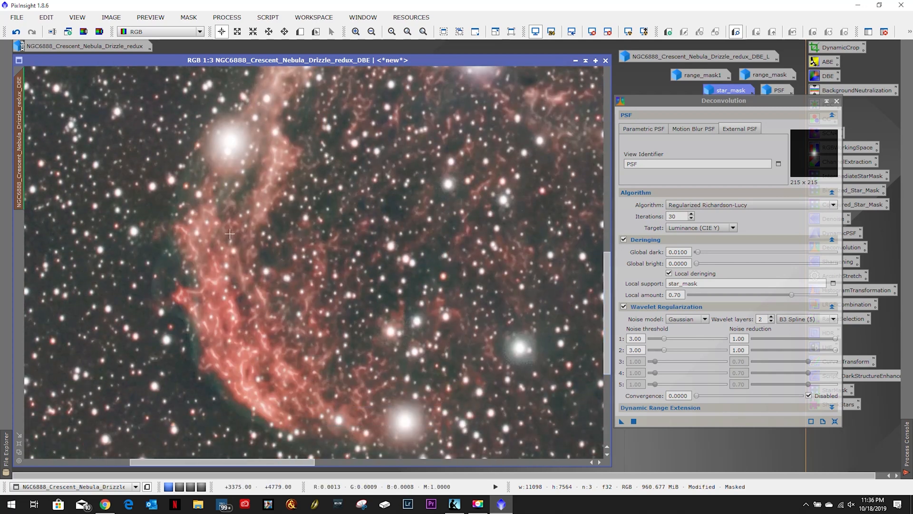
{"action": "left_click", "coordinate": [17, 32]}
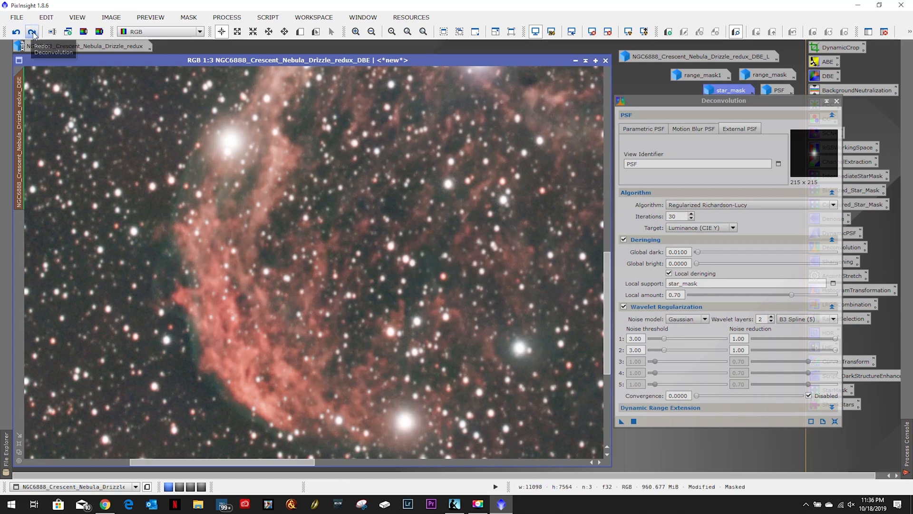
{"action": "left_click", "coordinate": [32, 32]}
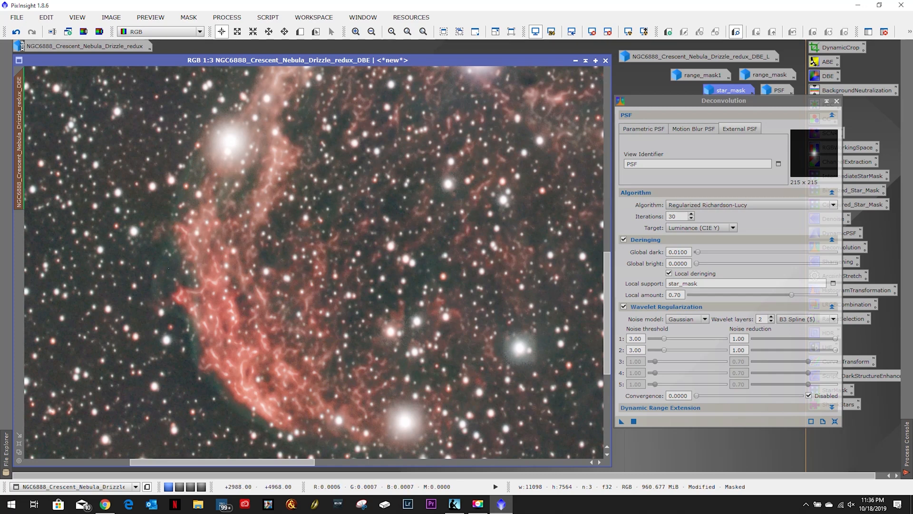
Undo the Deconvolution on the DBE image and create a preview over the nebula's lower-left edge
{"action": "left_click", "coordinate": [16, 32]}
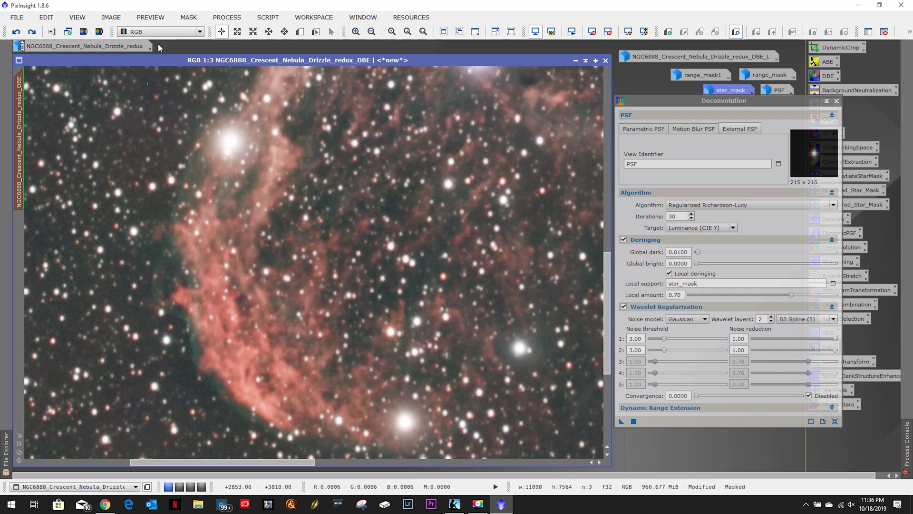
{"action": "left_click", "coordinate": [299, 31]}
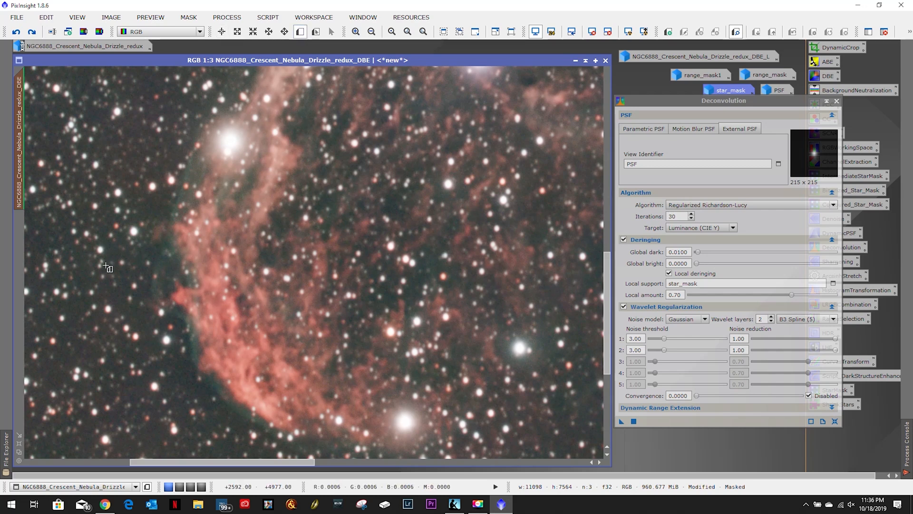
{"action": "scroll", "coordinate": [89, 154], "scroll_direction": "down", "scroll_amount": 4}
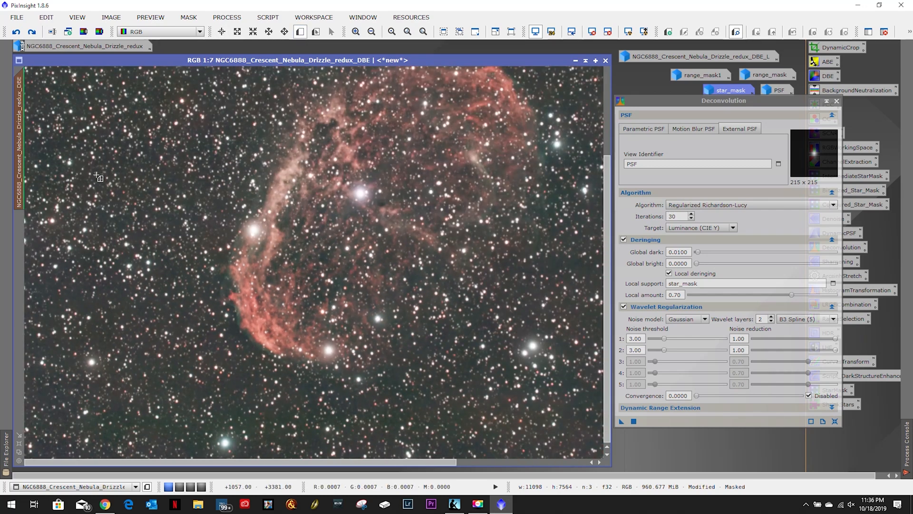
{"action": "left_click_drag", "start_coordinate": [190, 263], "coordinate": [298, 353]}
{"action": "left_click", "coordinate": [19, 230]}
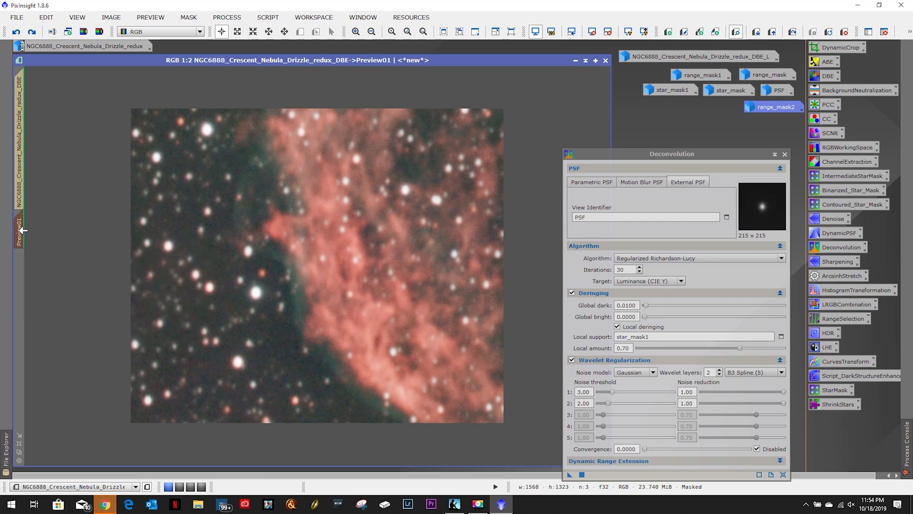
Delete the preview from the DBE image and remove the image's mask
{"action": "right_click", "coordinate": [23, 230]}
{"action": "left_click", "coordinate": [40, 313]}
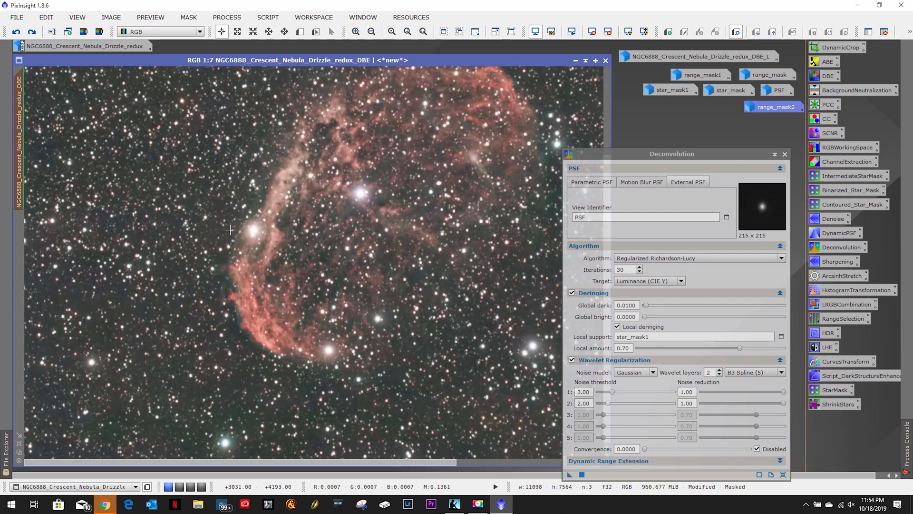
{"action": "left_click", "coordinate": [86, 20]}
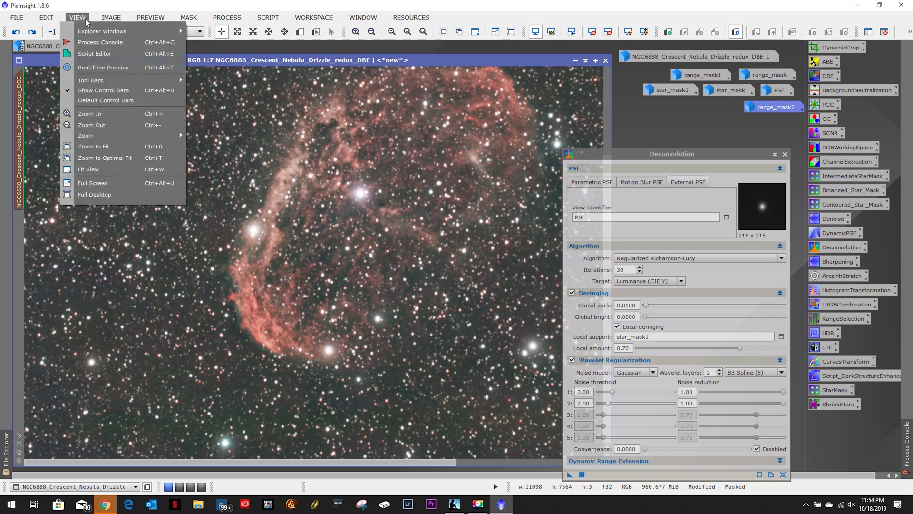
{"action": "left_click", "coordinate": [86, 20]}
{"action": "left_click", "coordinate": [188, 17]}
{"action": "left_click", "coordinate": [205, 43]}
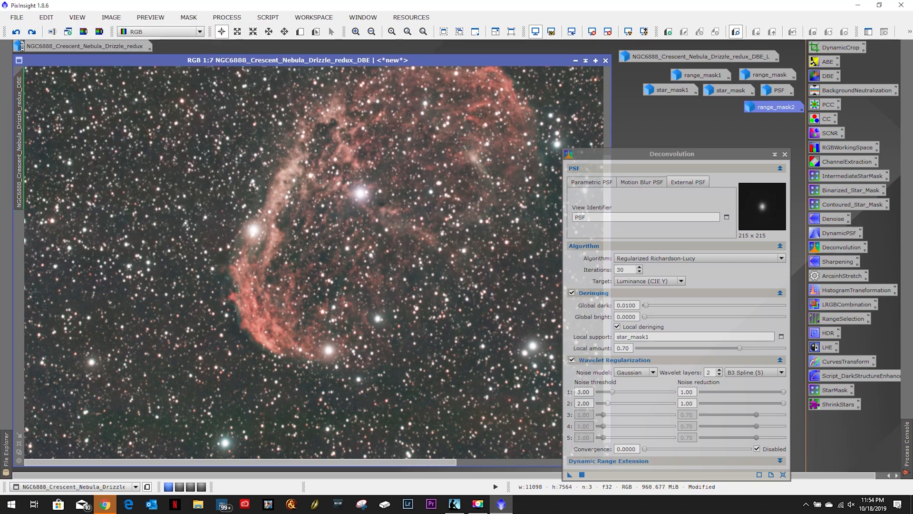
Close Deconvolution and open the saved Sharpening process, keeping its window clear of the mask icons
{"action": "left_click", "coordinate": [785, 154]}
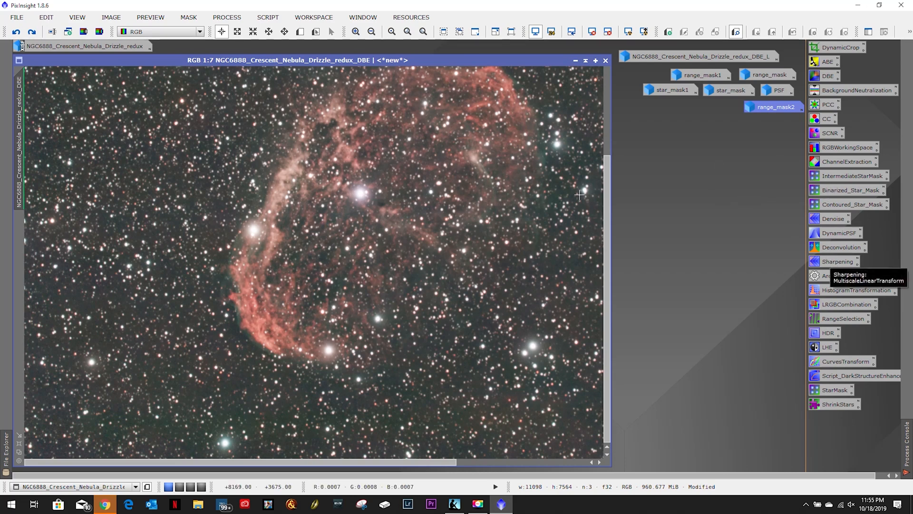
{"action": "scroll", "coordinate": [518, 190], "scroll_direction": "down", "scroll_amount": 2}
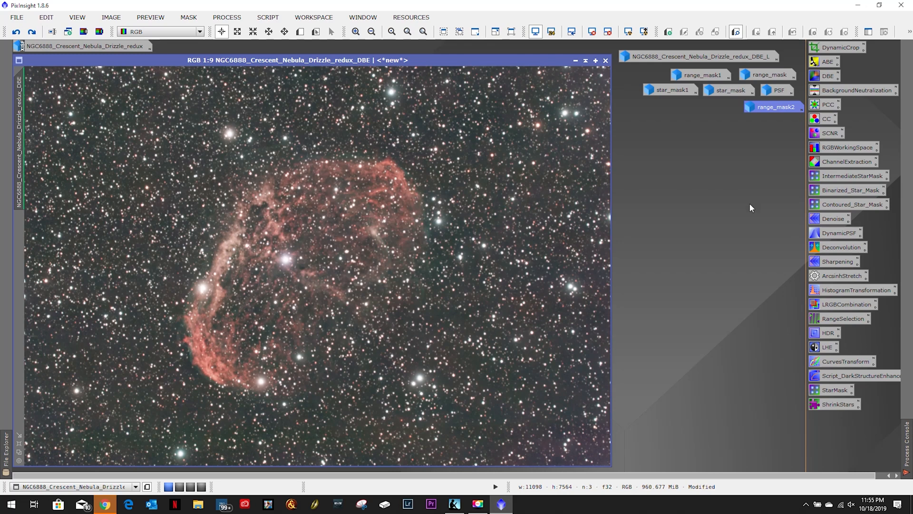
{"action": "double_click", "coordinate": [838, 259]}
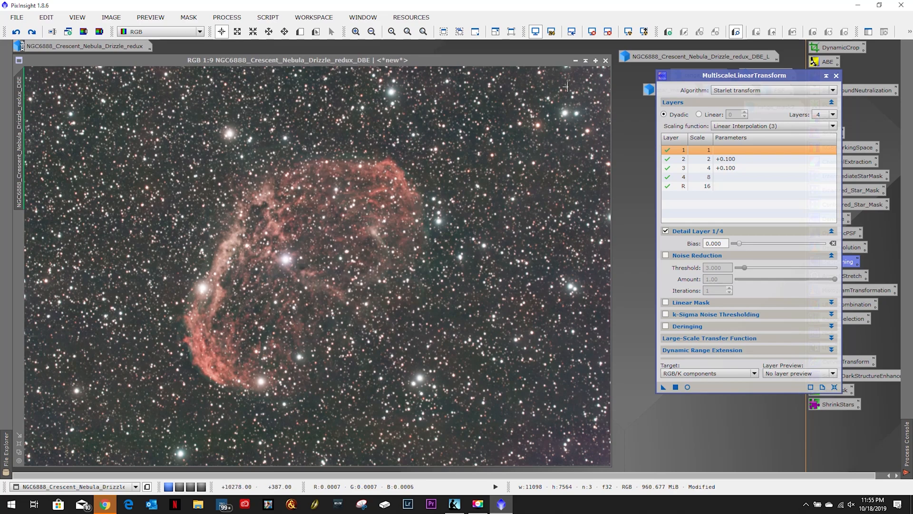
{"action": "left_click_drag", "start_coordinate": [737, 79], "coordinate": [706, 127]}
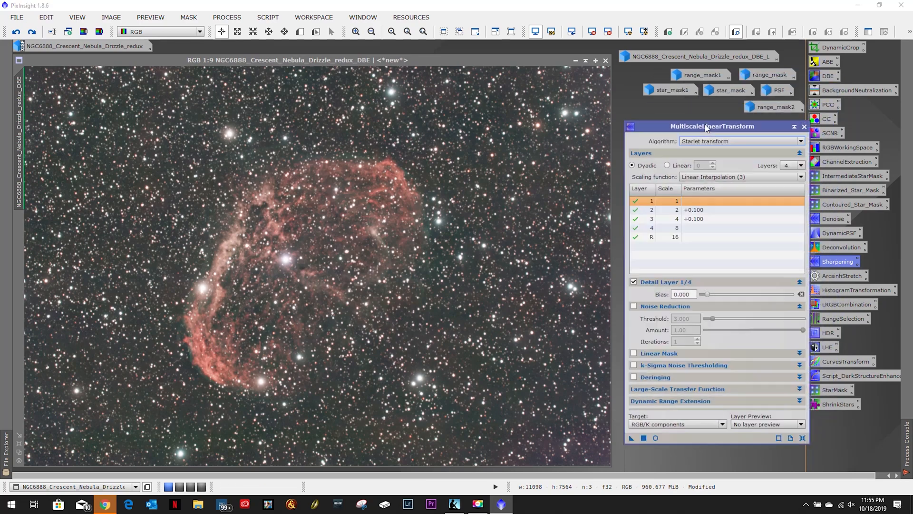
Inspect the range_mask and range_mask1 images, minimizing each one again
{"action": "double_click", "coordinate": [763, 75]}
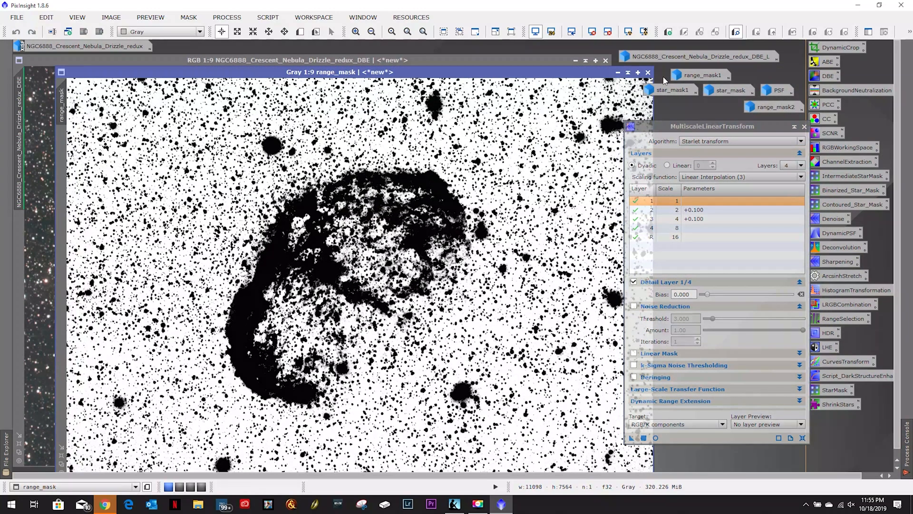
{"action": "left_click", "coordinate": [618, 73]}
{"action": "double_click", "coordinate": [701, 75]}
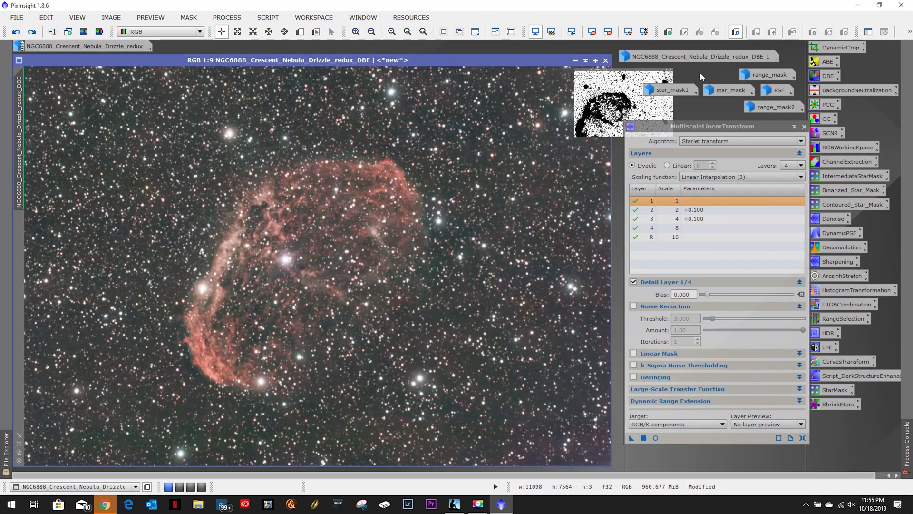
{"action": "left_click", "coordinate": [655, 72]}
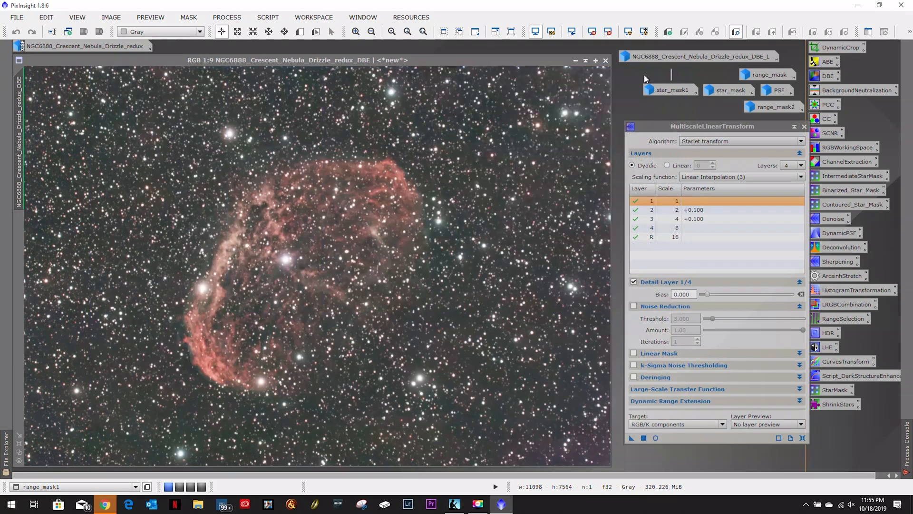
Examine the DBE image's stars and nebulosity up close, and open the star_mask1 image
{"action": "scroll", "coordinate": [264, 257], "scroll_direction": "up", "scroll_amount": 3}
{"action": "scroll", "coordinate": [264, 257], "scroll_direction": "up", "scroll_amount": 5}
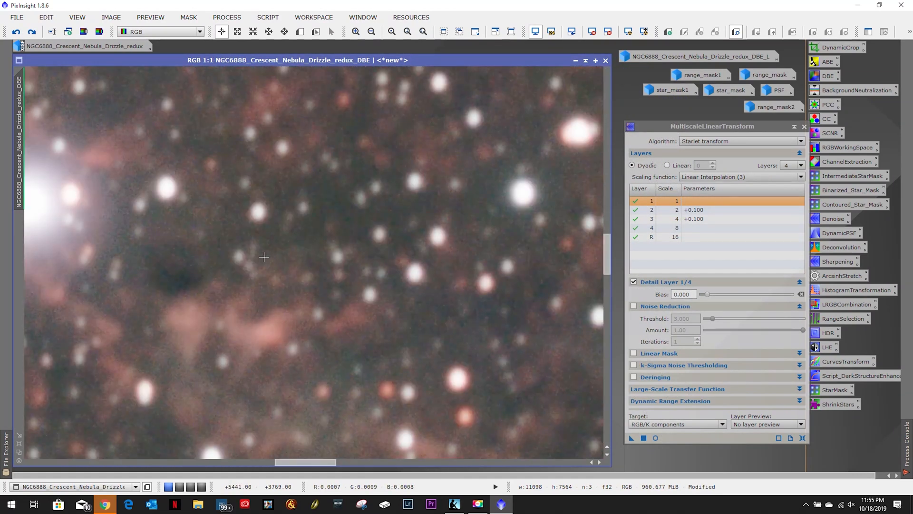
{"action": "scroll", "coordinate": [264, 257], "scroll_direction": "down", "scroll_amount": 8}
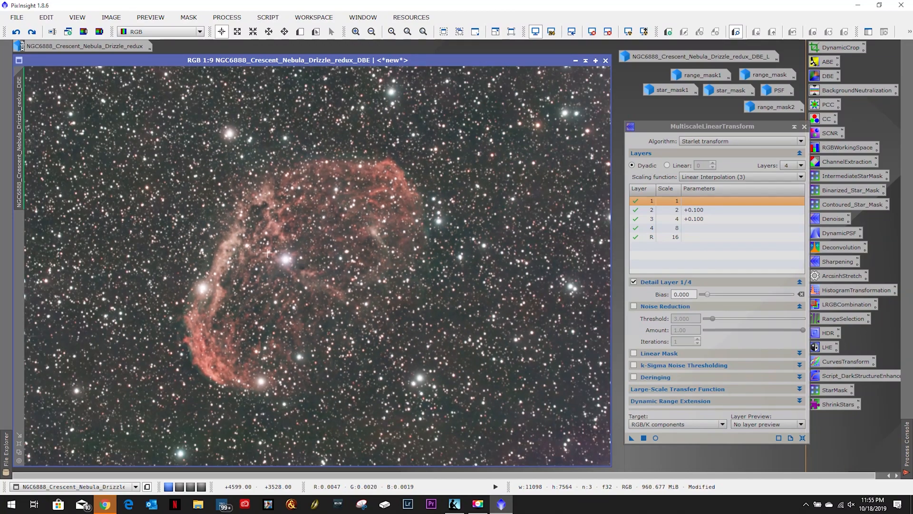
{"action": "double_click", "coordinate": [674, 88]}
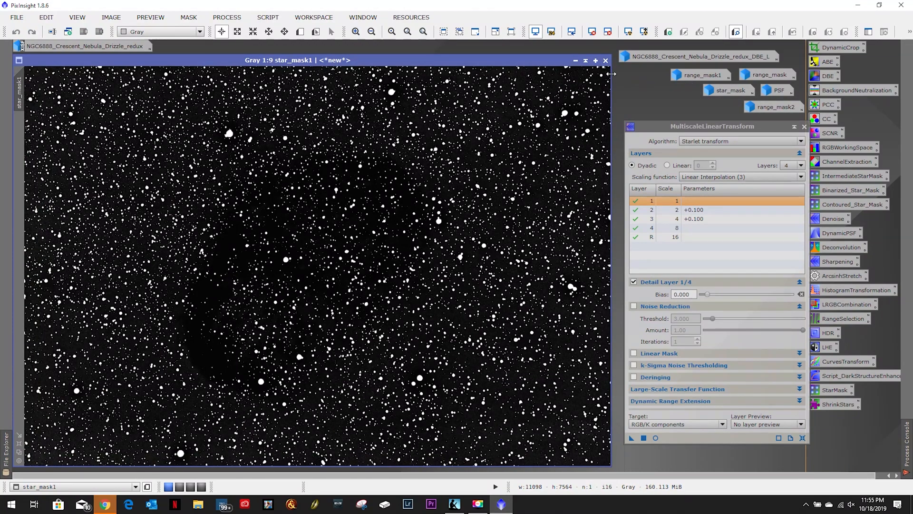
Minimize star_mask1, and inspect the range_mask2, range_mask1 and range_mask images one after another, minimizing each again
{"action": "left_click", "coordinate": [576, 61]}
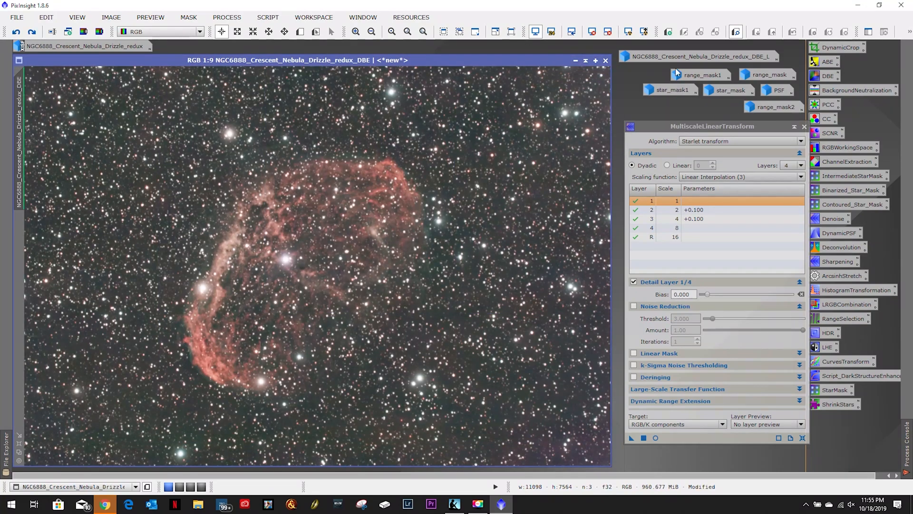
{"action": "double_click", "coordinate": [758, 108]}
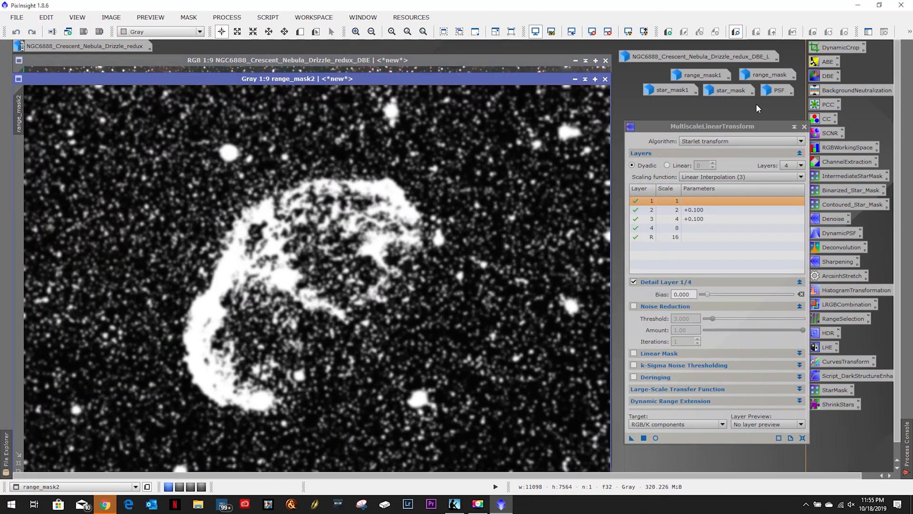
{"action": "left_click_drag", "start_coordinate": [432, 78], "coordinate": [434, 58]}
{"action": "left_click", "coordinate": [575, 60]}
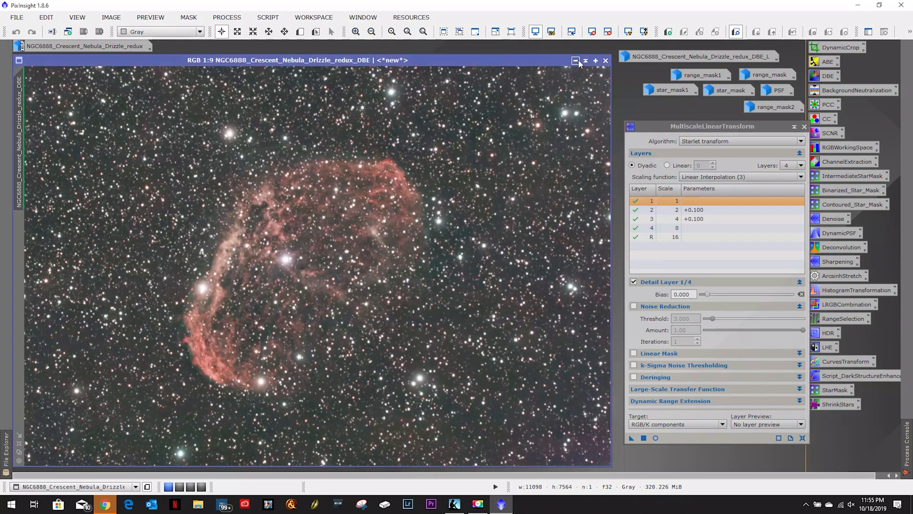
{"action": "mouse_move", "coordinate": [762, 109]}
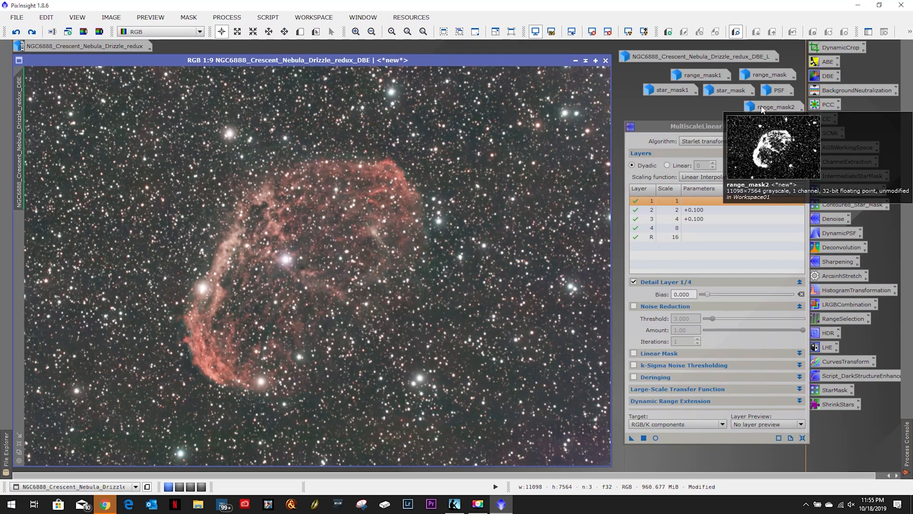
{"action": "double_click", "coordinate": [701, 75]}
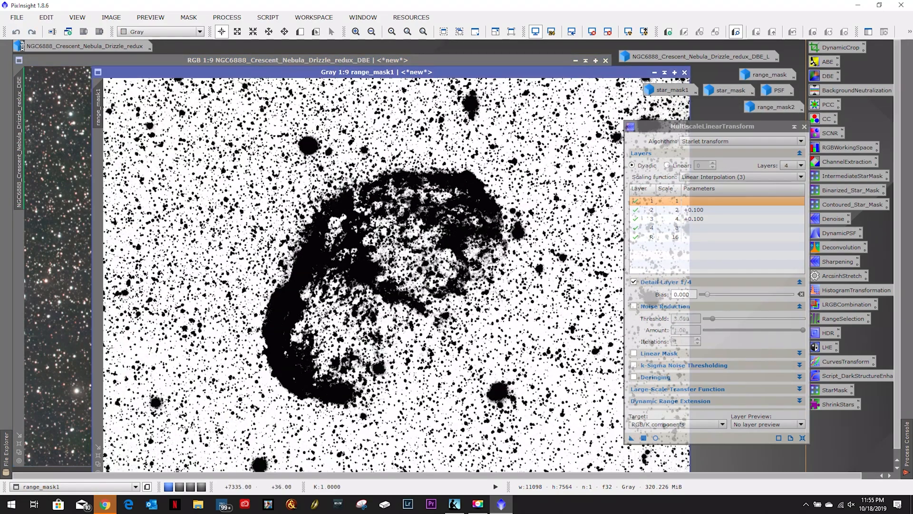
{"action": "left_click_drag", "start_coordinate": [423, 75], "coordinate": [346, 61]}
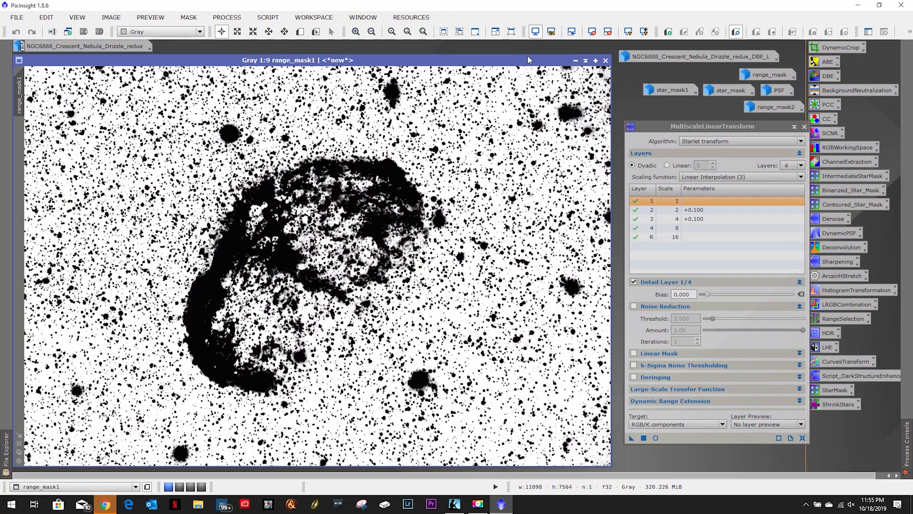
{"action": "left_click", "coordinate": [575, 60]}
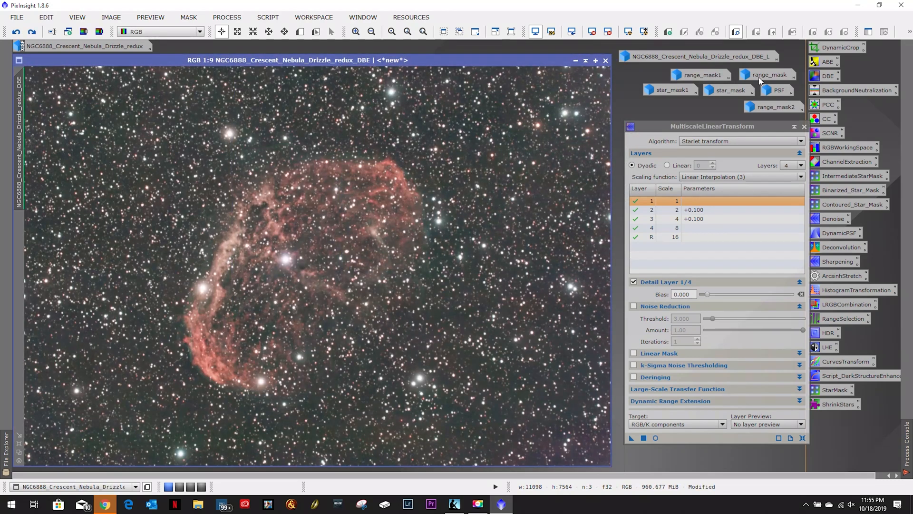
{"action": "double_click", "coordinate": [761, 78]}
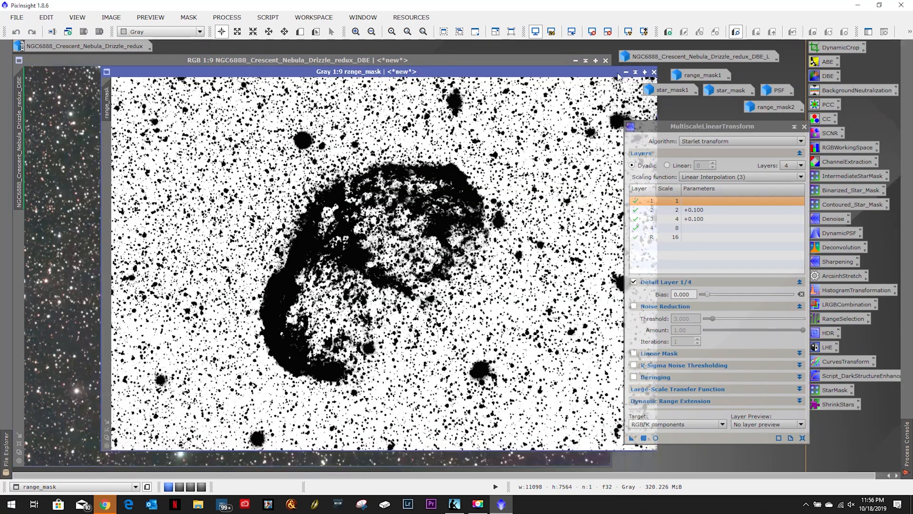
{"action": "left_click", "coordinate": [626, 72]}
Apply range_mask2 as the mask of the DBE image and minimize the mask image
{"action": "double_click", "coordinate": [772, 107]}
{"action": "left_click_drag", "start_coordinate": [446, 58], "coordinate": [541, 48]}
{"action": "left_click_drag", "start_coordinate": [110, 66], "coordinate": [19, 142]}
{"action": "left_click_drag", "start_coordinate": [428, 50], "coordinate": [352, 72]}
{"action": "left_click", "coordinate": [594, 72]}
Show the mask overlay briefly, hide it again, and apply the MultiscaleLinearTransform sharpening to the DBE image
{"action": "left_click", "coordinate": [236, 18]}
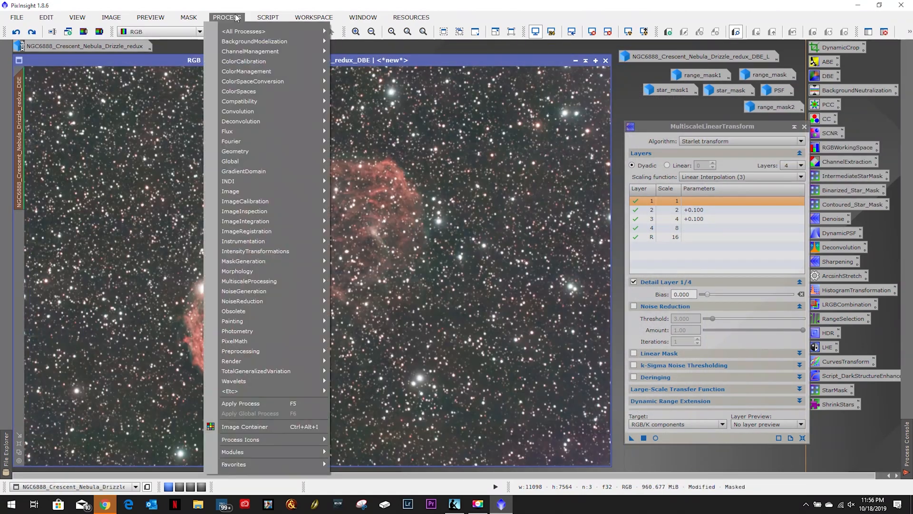
{"action": "left_click", "coordinate": [237, 18]}
{"action": "left_click", "coordinate": [188, 17]}
{"action": "left_click", "coordinate": [200, 81]}
{"action": "left_click", "coordinate": [189, 18]}
{"action": "left_click", "coordinate": [201, 81]}
{"action": "left_click_drag", "start_coordinate": [631, 438], "coordinate": [466, 285]}
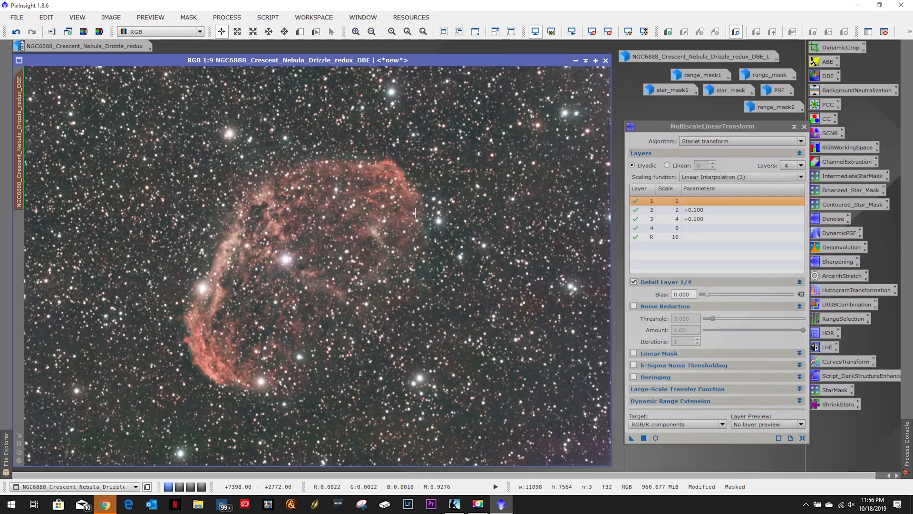
Compare the DBE image before and after sharpening by undoing and redoing it, examining the nebulosity and stars up close
{"action": "scroll", "coordinate": [339, 191], "scroll_direction": "up", "scroll_amount": 5}
{"action": "scroll", "coordinate": [339, 191], "scroll_direction": "up", "scroll_amount": 1}
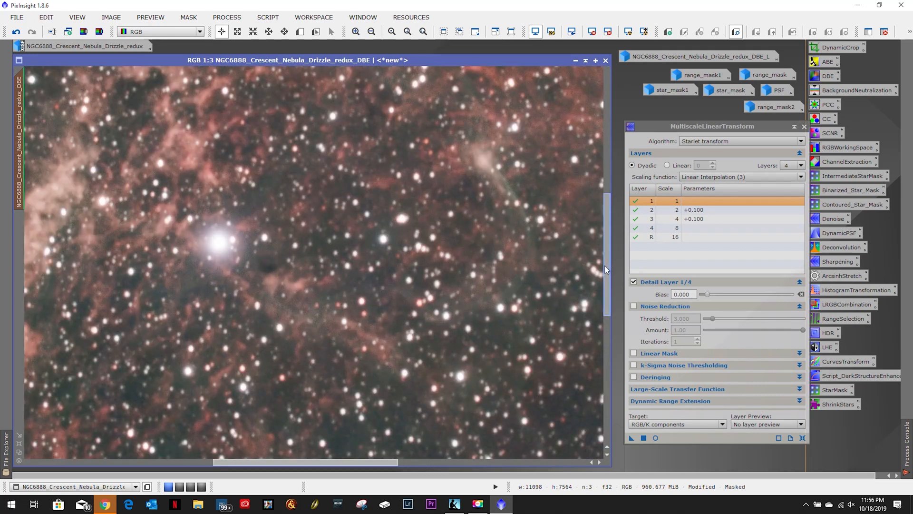
{"action": "left_click_drag", "start_coordinate": [604, 267], "coordinate": [609, 196]}
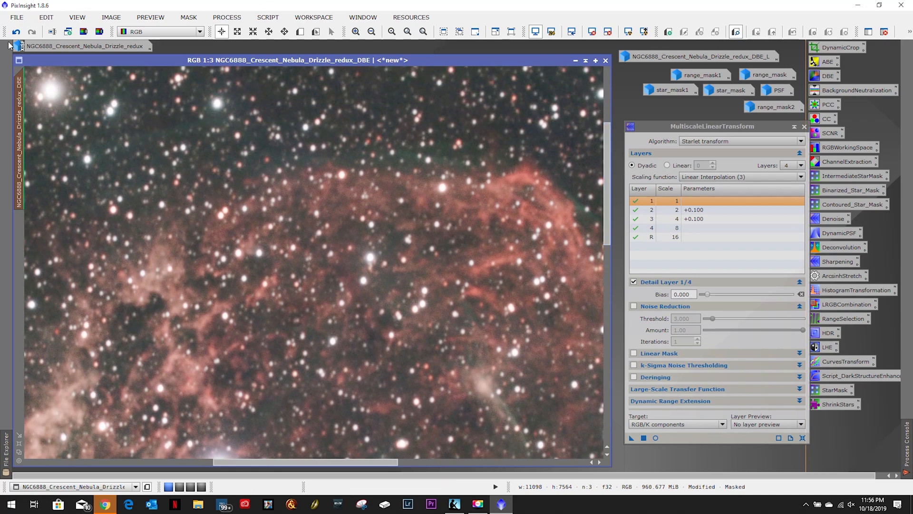
{"action": "left_click", "coordinate": [17, 31]}
{"action": "left_click", "coordinate": [20, 34]}
{"action": "scroll", "coordinate": [201, 203], "scroll_direction": "up", "scroll_amount": 3}
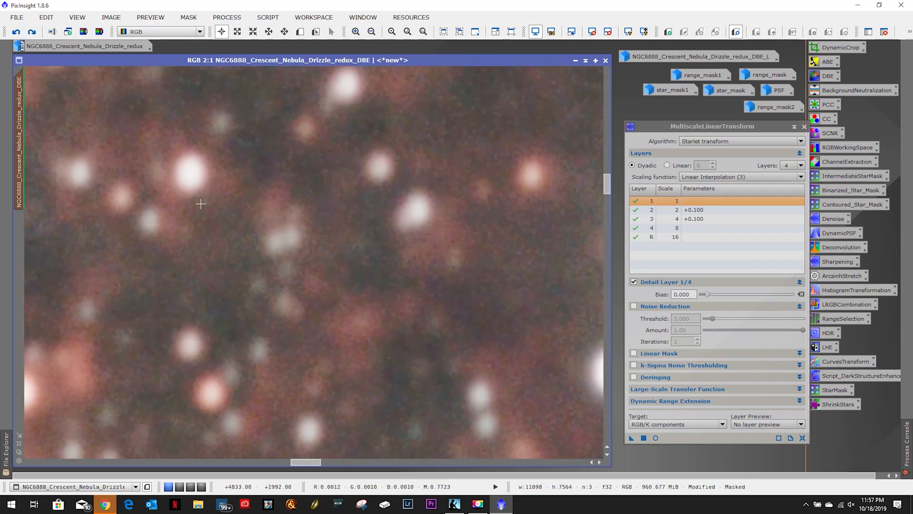
{"action": "scroll", "coordinate": [200, 203], "scroll_direction": "down", "scroll_amount": 1}
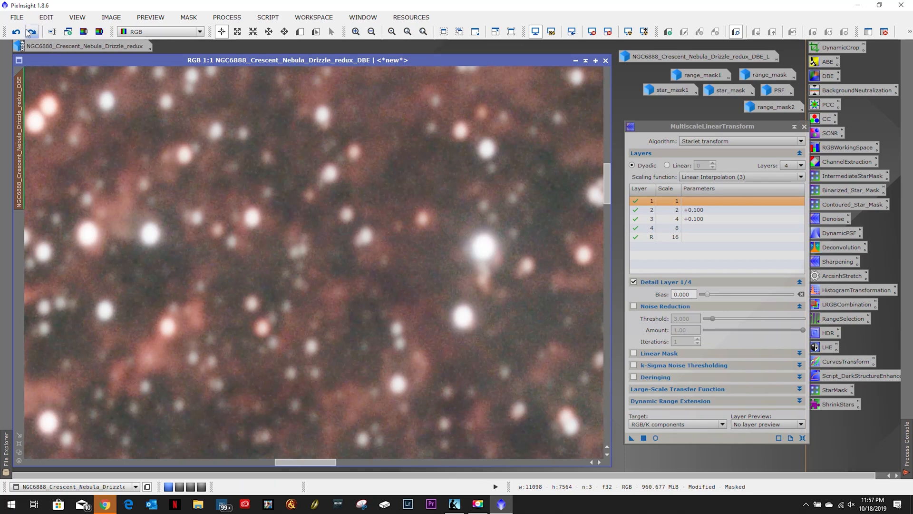
{"action": "scroll", "coordinate": [131, 131], "scroll_direction": "down", "scroll_amount": 6}
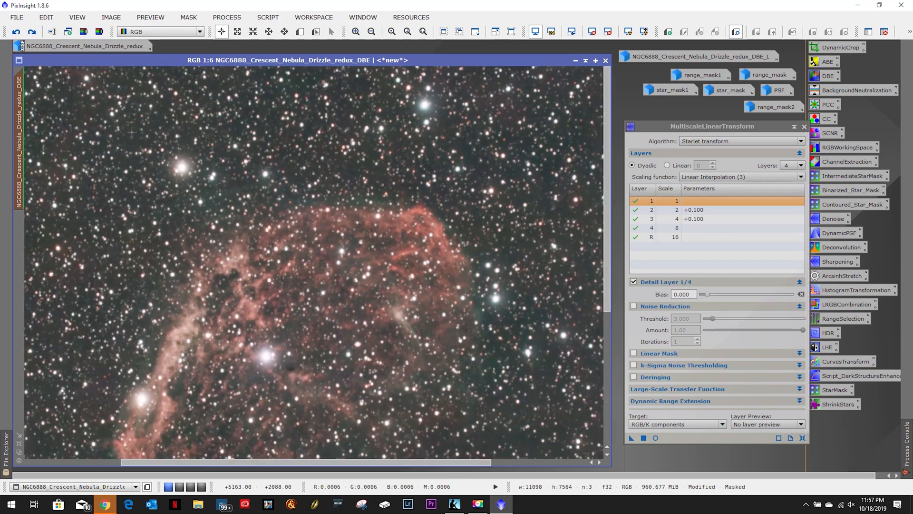
{"action": "scroll", "coordinate": [132, 132], "scroll_direction": "down", "scroll_amount": 2}
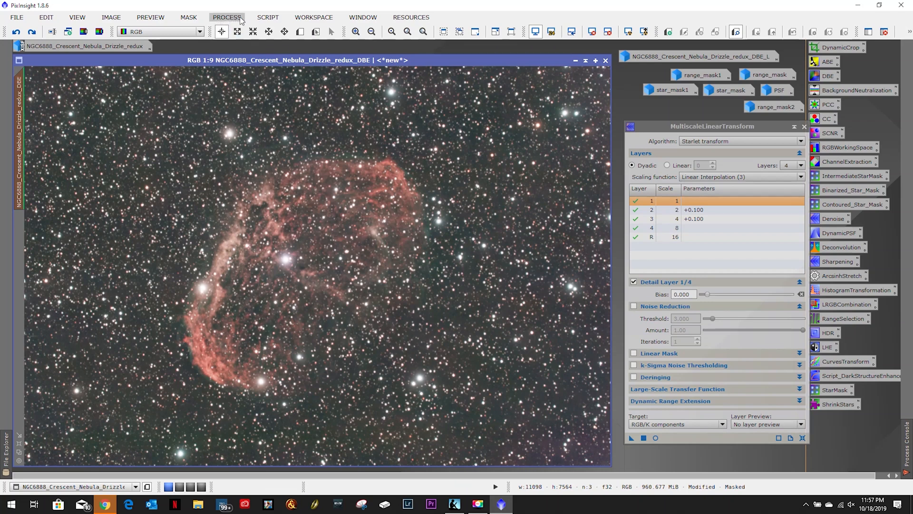
Remove the mask from the DBE image and close MultiscaleLinearTransform
{"action": "left_click", "coordinate": [189, 17]}
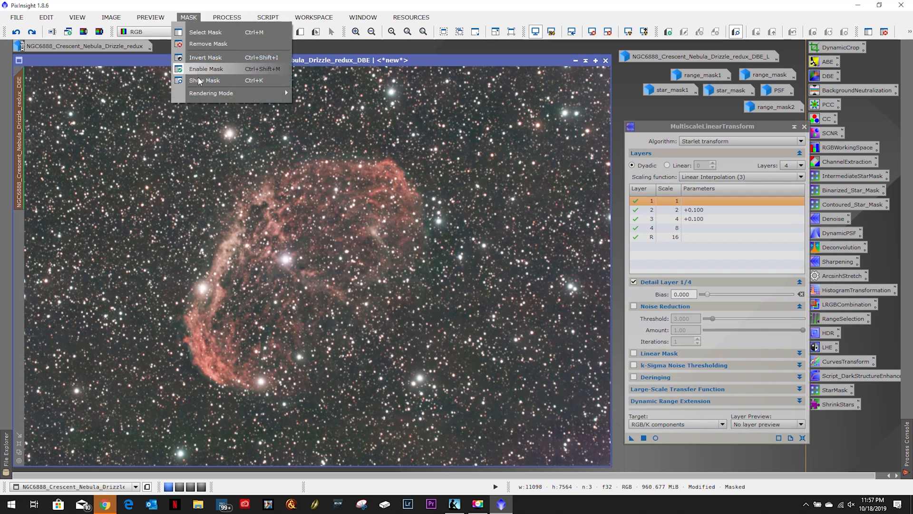
{"action": "left_click", "coordinate": [206, 42]}
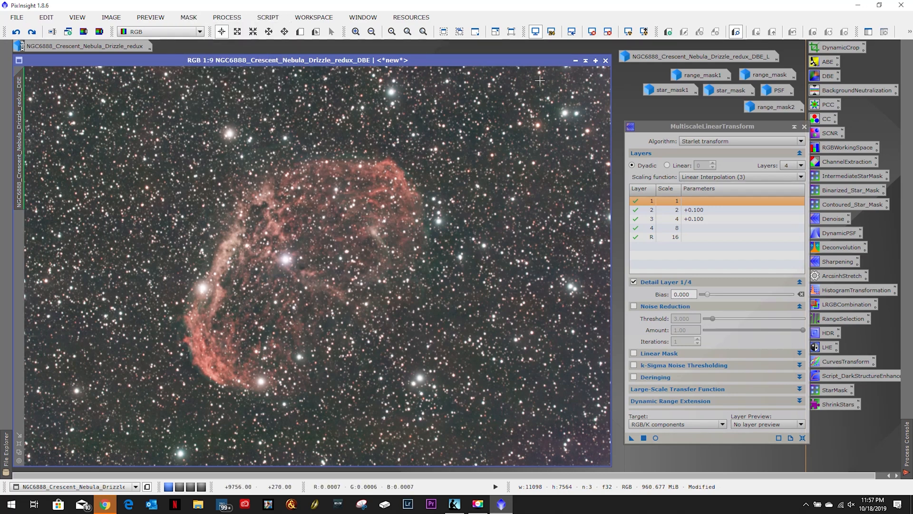
{"action": "left_click", "coordinate": [804, 126]}
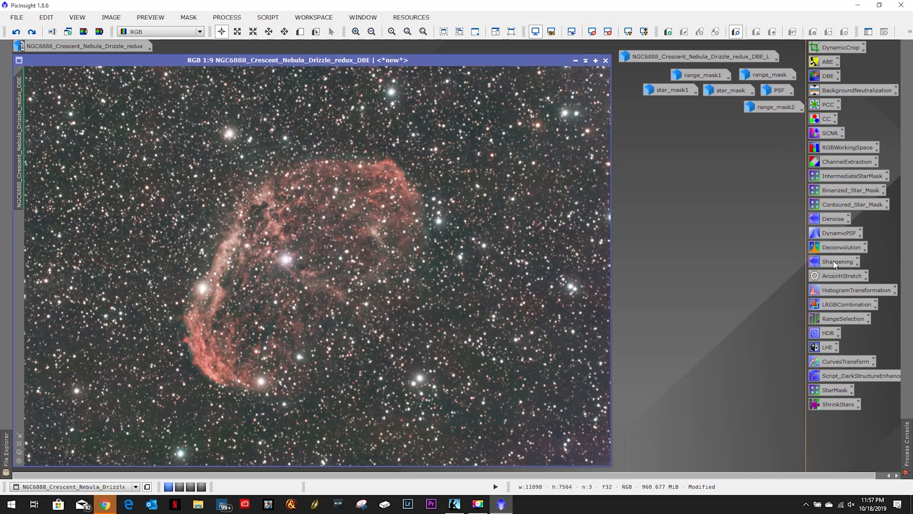
Open ArcsinhStretch with a real-time preview and disable the screen stretch on the DBE image
{"action": "double_click", "coordinate": [837, 276]}
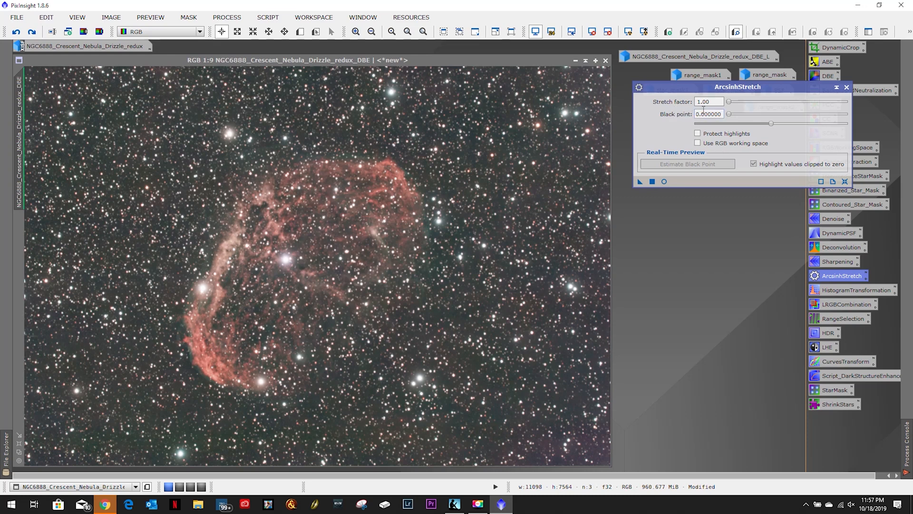
{"action": "left_click", "coordinate": [664, 181]}
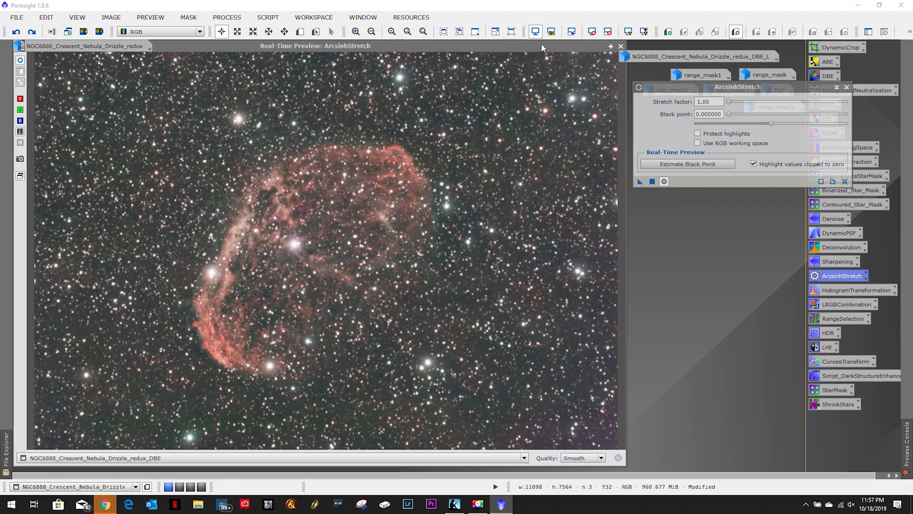
{"action": "left_click", "coordinate": [595, 35]}
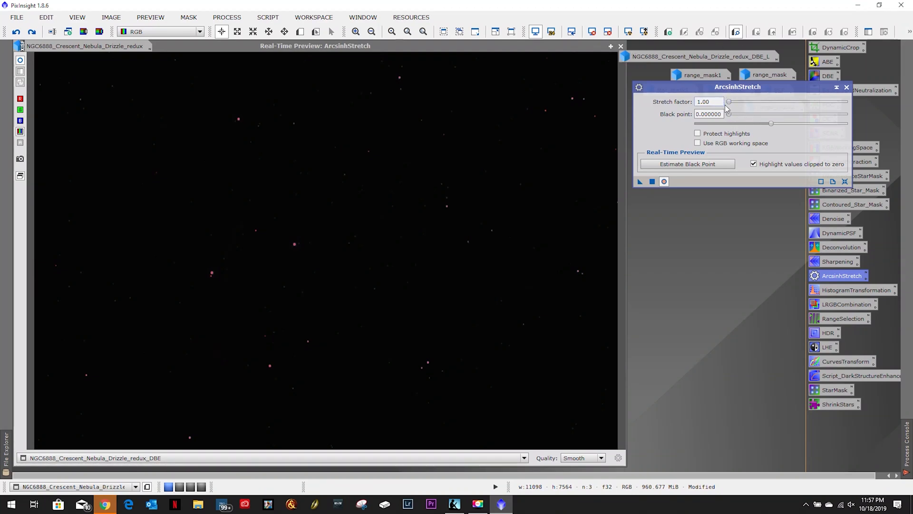
Estimate the ArcsinhStretch black point, lower it to 0.000305, and raise the stretch factor to 381
{"action": "mouse_move", "coordinate": [728, 102]}
{"action": "left_mouse_down"}
{"action": "mouse_move", "coordinate": [803, 100]}
{"action": "mouse_move", "coordinate": [740, 93]}
{"action": "mouse_move", "coordinate": [728, 101]}
{"action": "left_mouse_up"}
{"action": "left_click", "coordinate": [697, 165]}
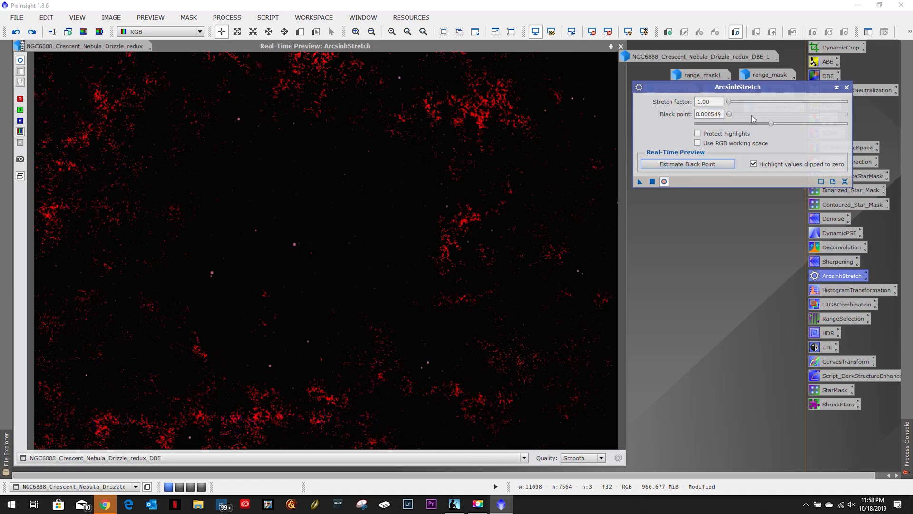
{"action": "left_click_drag", "start_coordinate": [772, 123], "coordinate": [735, 117]}
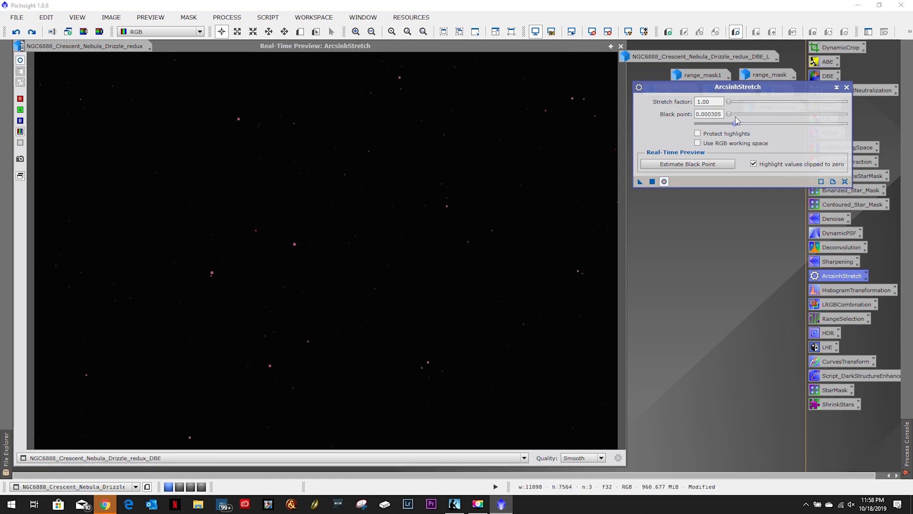
{"action": "left_click", "coordinate": [730, 103]}
{"action": "left_click_drag", "start_coordinate": [731, 105], "coordinate": [829, 92]}
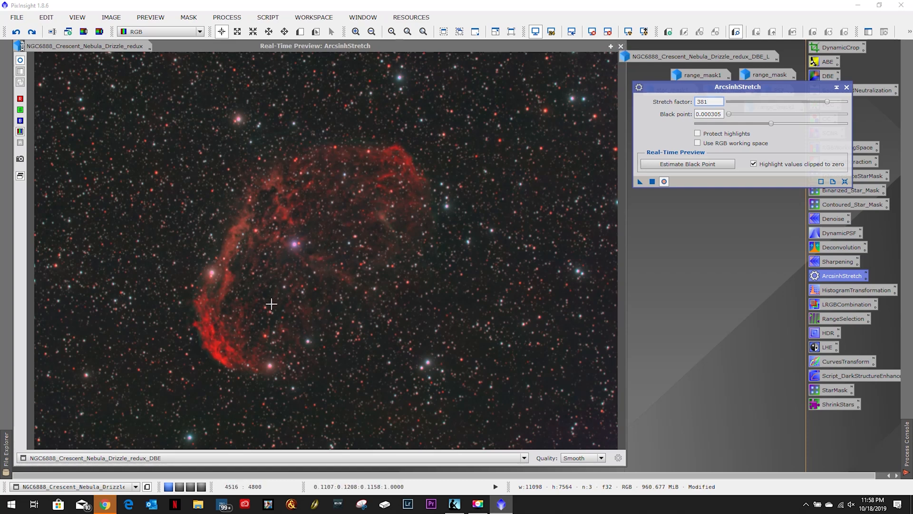
{"action": "left_click", "coordinate": [382, 458]}
{"action": "left_click", "coordinate": [381, 458]}
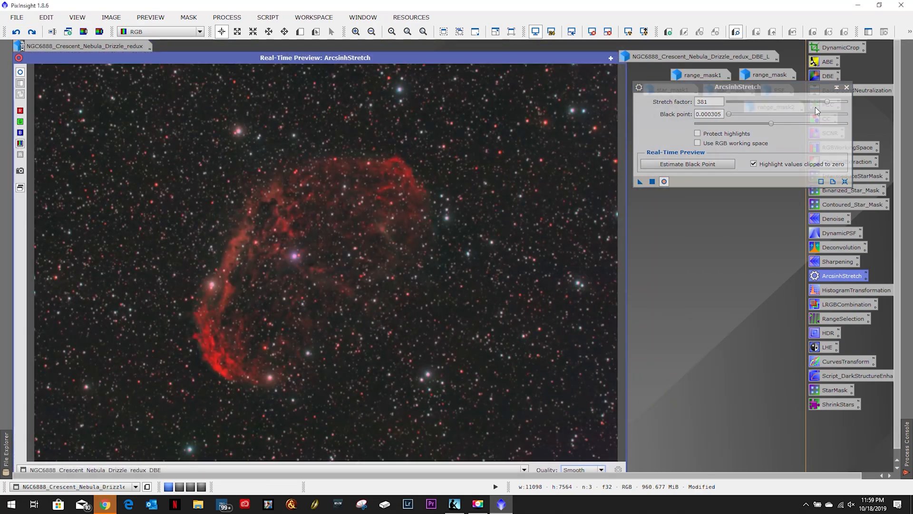
Apply ArcsinhStretch to the DBE image with a stretch factor of 543 and examine the result up close
{"action": "mouse_move", "coordinate": [827, 102]}
{"action": "left_mouse_down"}
{"action": "mouse_move", "coordinate": [853, 108]}
{"action": "mouse_move", "coordinate": [802, 102]}
{"action": "mouse_move", "coordinate": [837, 102]}
{"action": "left_mouse_up"}
{"action": "left_click", "coordinate": [664, 181]}
{"action": "left_click", "coordinate": [652, 181]}
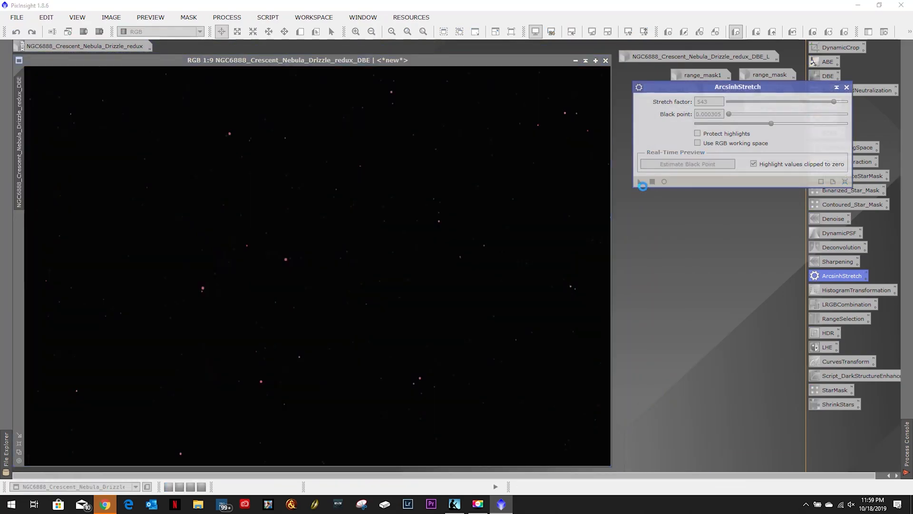
{"action": "scroll", "coordinate": [219, 269], "scroll_direction": "up", "scroll_amount": 9}
{"action": "left_click_drag", "start_coordinate": [309, 462], "coordinate": [280, 461]}
{"action": "scroll", "coordinate": [286, 150], "scroll_direction": "down", "scroll_amount": 9}
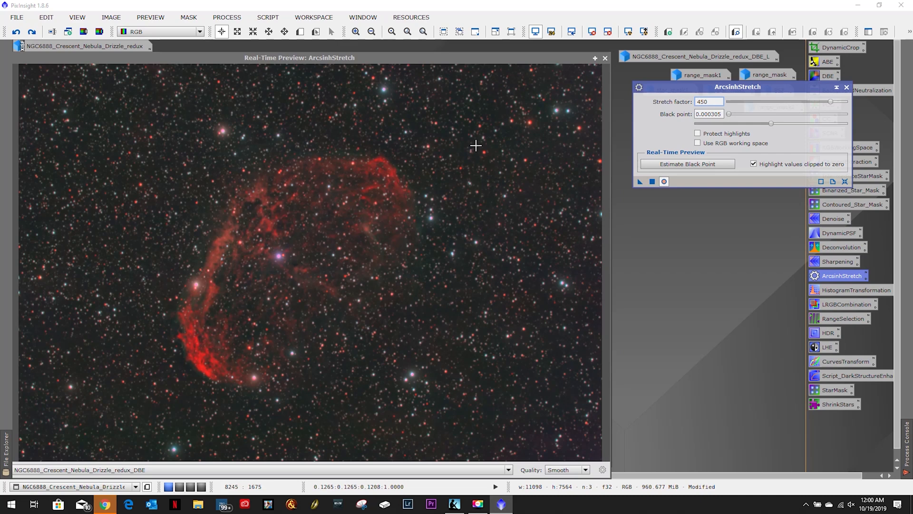
Create a preview of about 2025 × 1791 pixels around the nebula's bright central star and show it in the real-time preview
{"action": "left_click", "coordinate": [605, 58]}
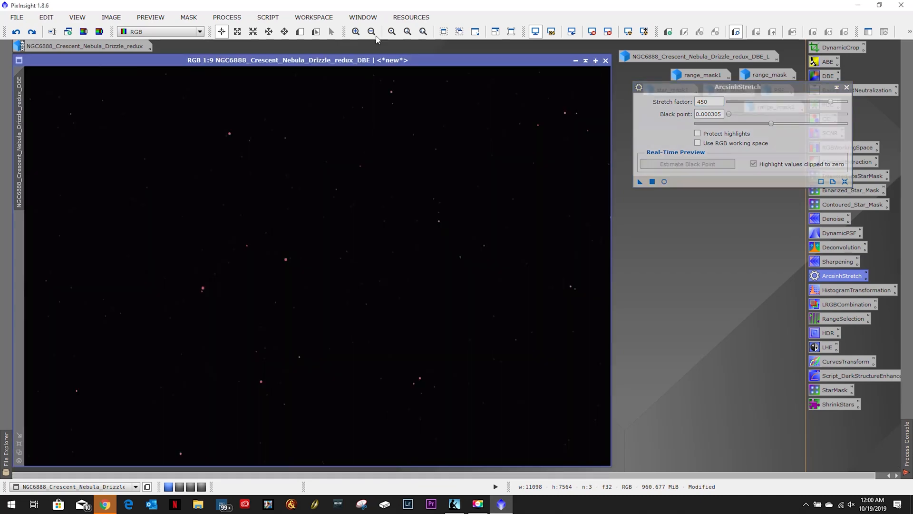
{"action": "left_click", "coordinate": [300, 32]}
{"action": "left_click_drag", "start_coordinate": [221, 203], "coordinate": [328, 298]}
{"action": "left_click", "coordinate": [22, 229]}
{"action": "left_click", "coordinate": [663, 182]}
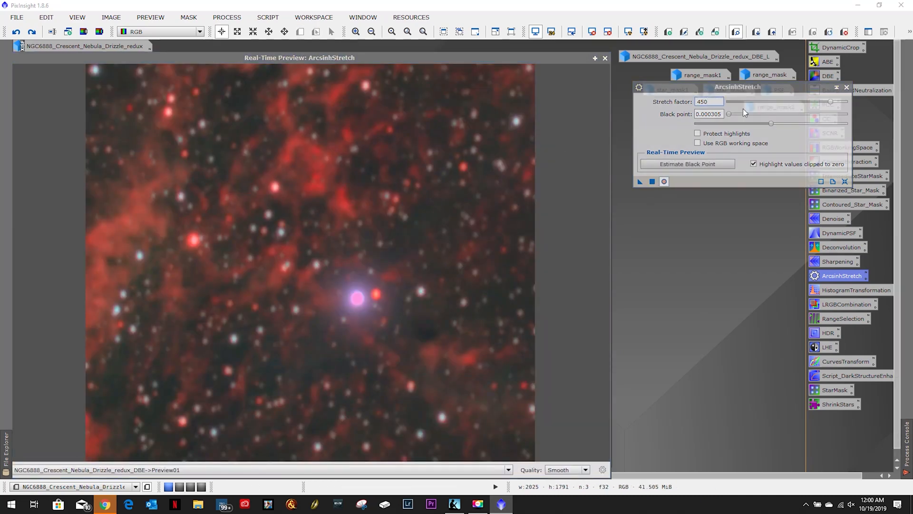
Set the ArcsinhStretch stretch factor to 456 and the black point to 0, and close the real-time preview
{"action": "left_click_drag", "start_coordinate": [734, 102], "coordinate": [831, 103]}
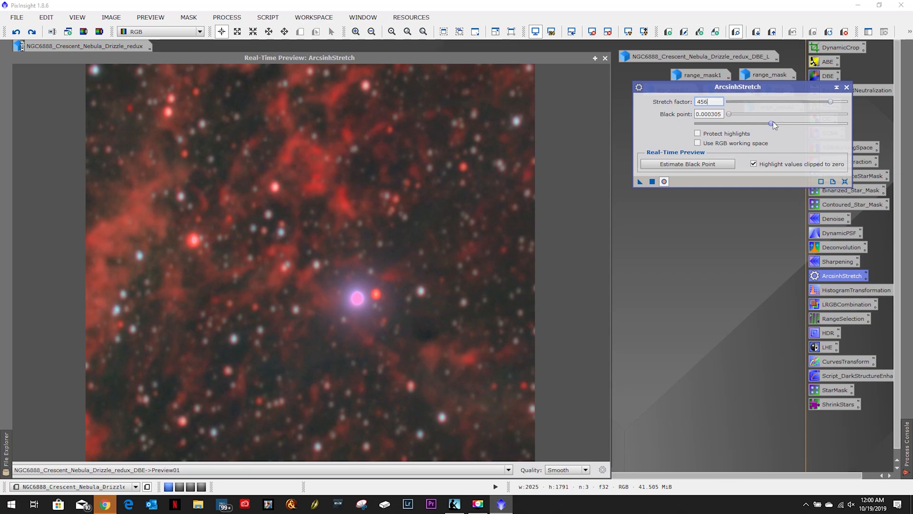
{"action": "left_click_drag", "start_coordinate": [773, 122], "coordinate": [656, 130]}
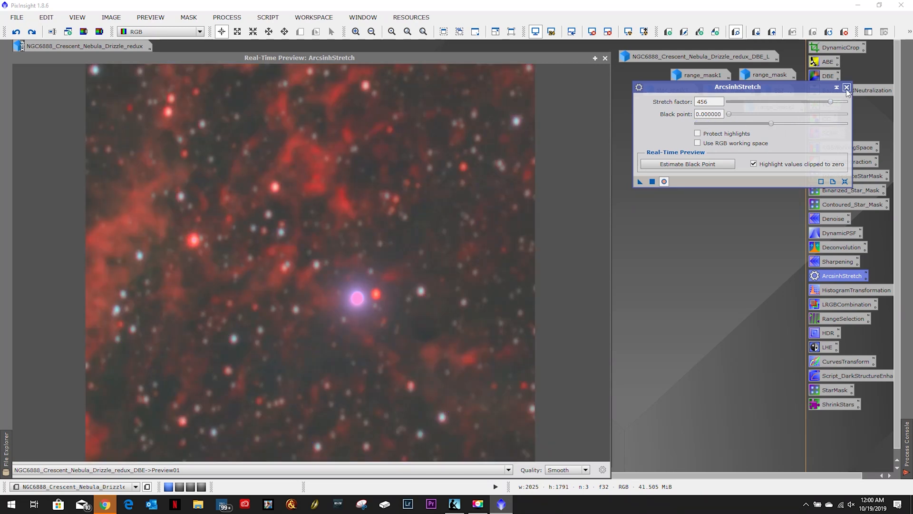
{"action": "left_click", "coordinate": [450, 56]}
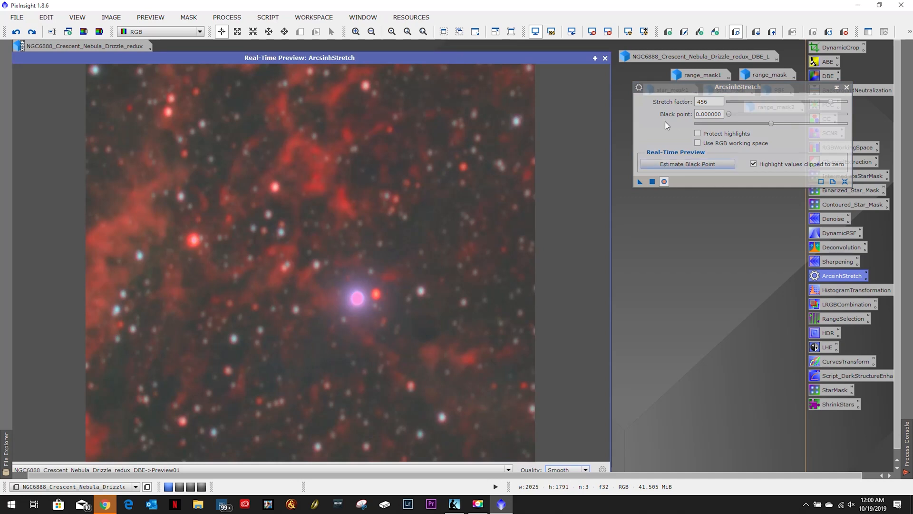
{"action": "left_click", "coordinate": [664, 181]}
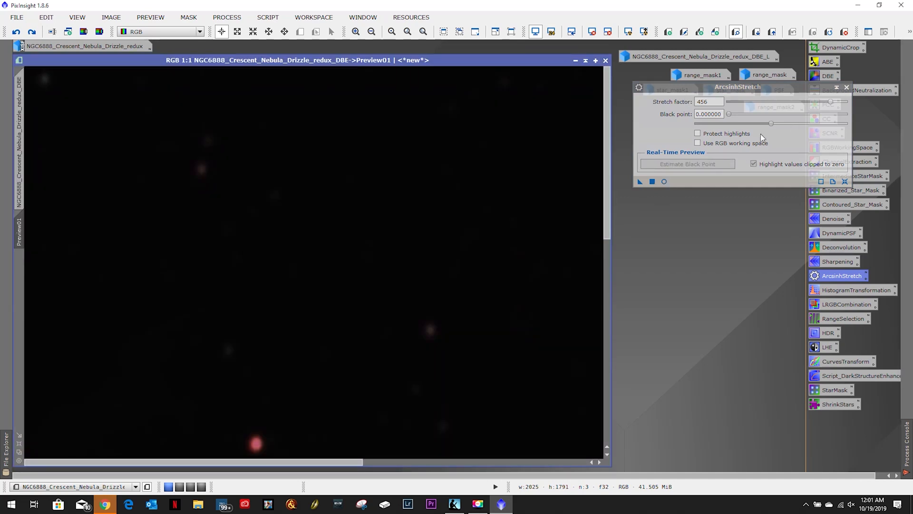
{"action": "scroll", "coordinate": [455, 203], "scroll_direction": "down", "scroll_amount": 2}
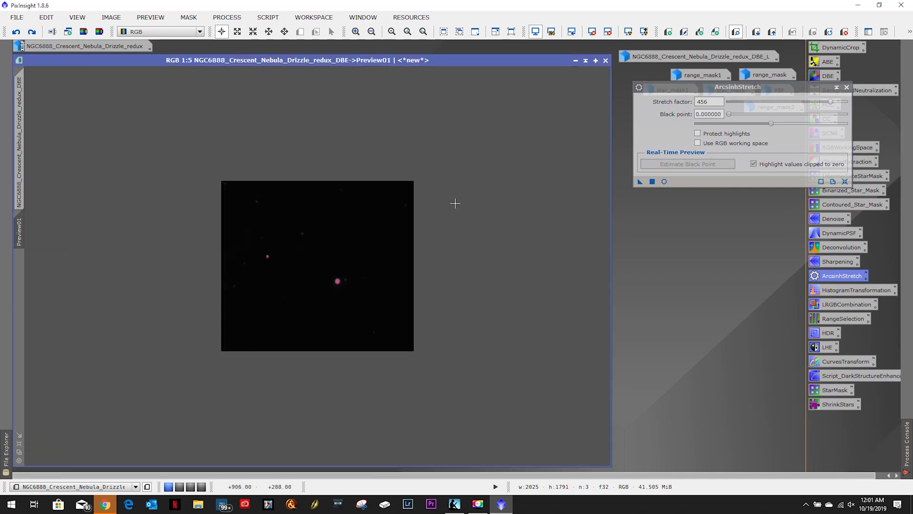
Close ArcsinhStretch and delete Preview01 from the DBE image
{"action": "scroll", "coordinate": [455, 203], "scroll_direction": "up", "scroll_amount": 1}
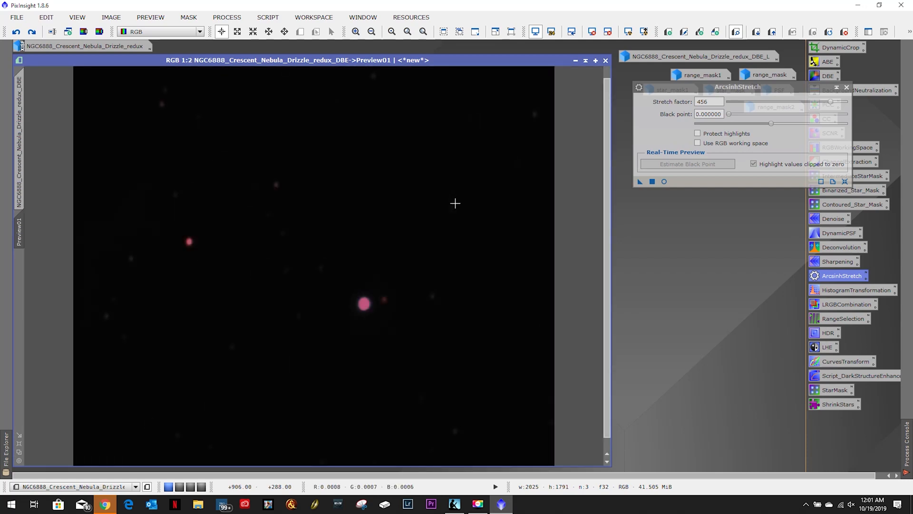
{"action": "left_click", "coordinate": [846, 88]}
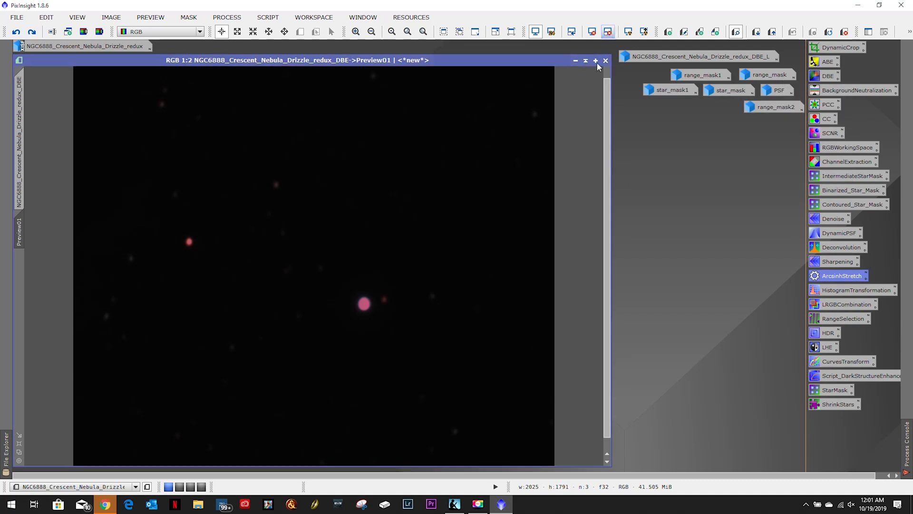
{"action": "left_click", "coordinate": [24, 176]}
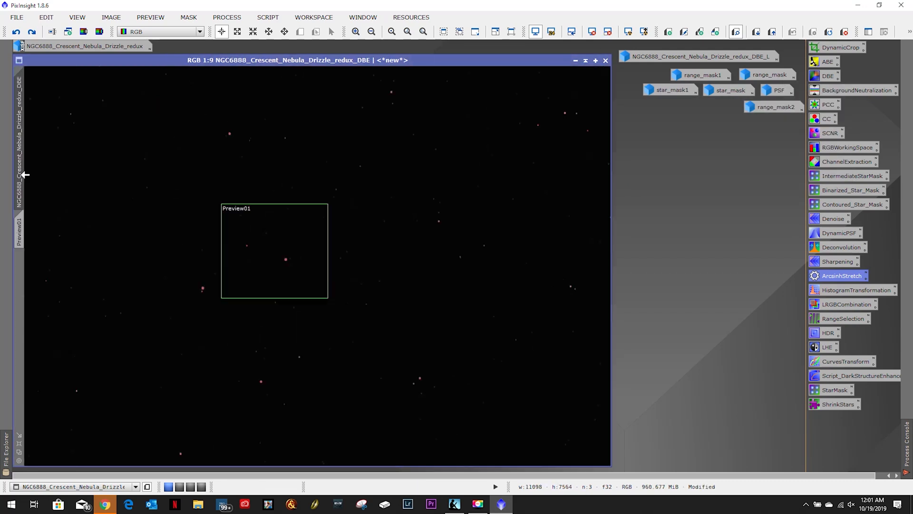
{"action": "right_click", "coordinate": [19, 230]}
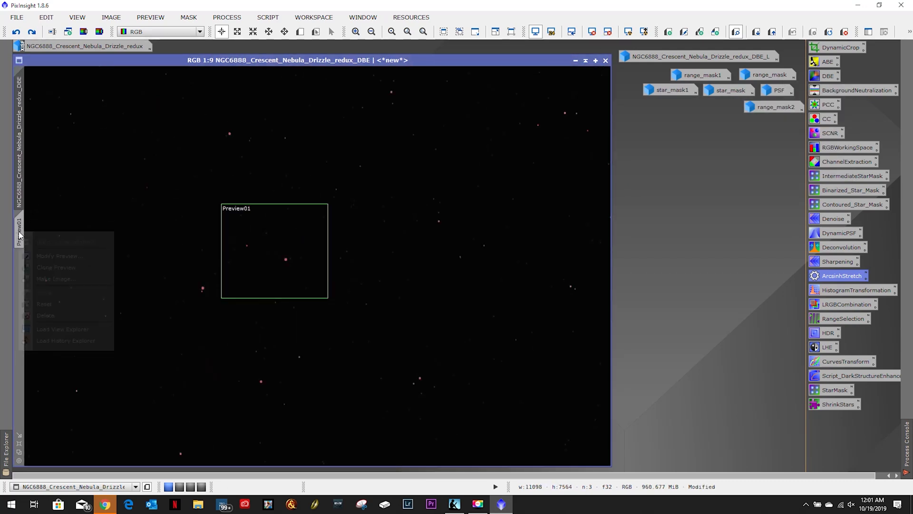
{"action": "left_click", "coordinate": [58, 316]}
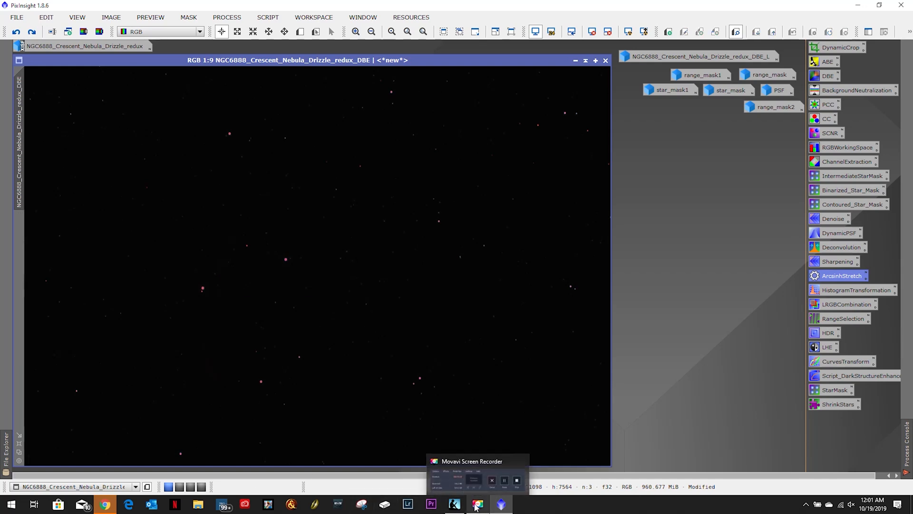
Open HistogramTransformation for NGC6888_Crescent_Nebula_Drizzle_redux_DBE and show its real-time preview
{"action": "double_click", "coordinate": [831, 291]}
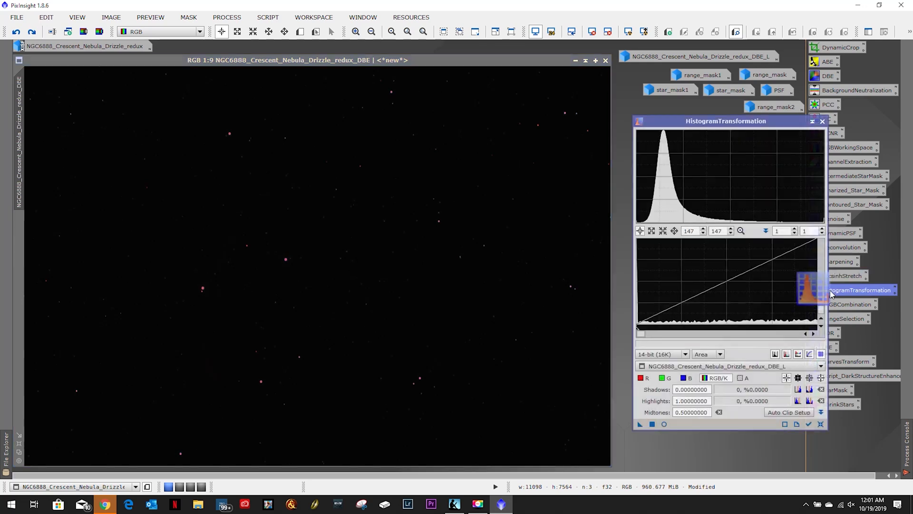
{"action": "left_click", "coordinate": [702, 366]}
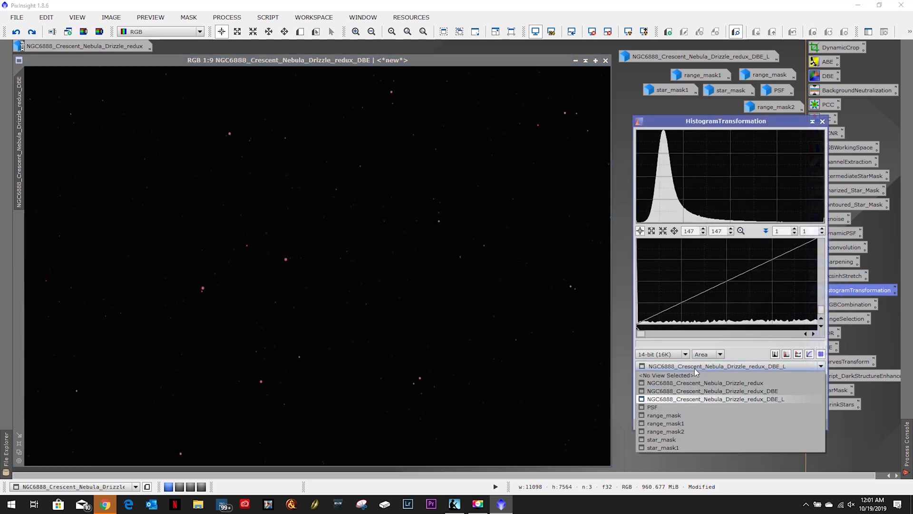
{"action": "left_click", "coordinate": [690, 391]}
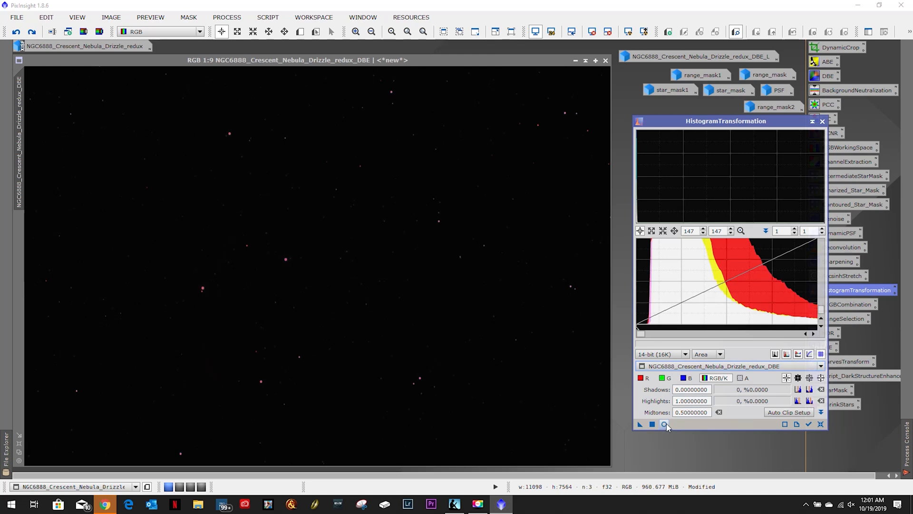
{"action": "left_click", "coordinate": [665, 424]}
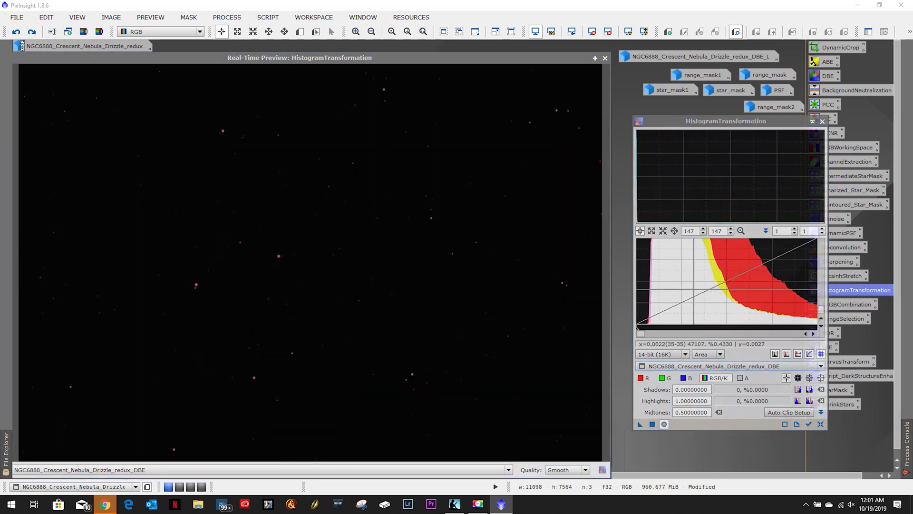
{"action": "scroll", "coordinate": [639, 327], "scroll_direction": "down", "scroll_amount": 8}
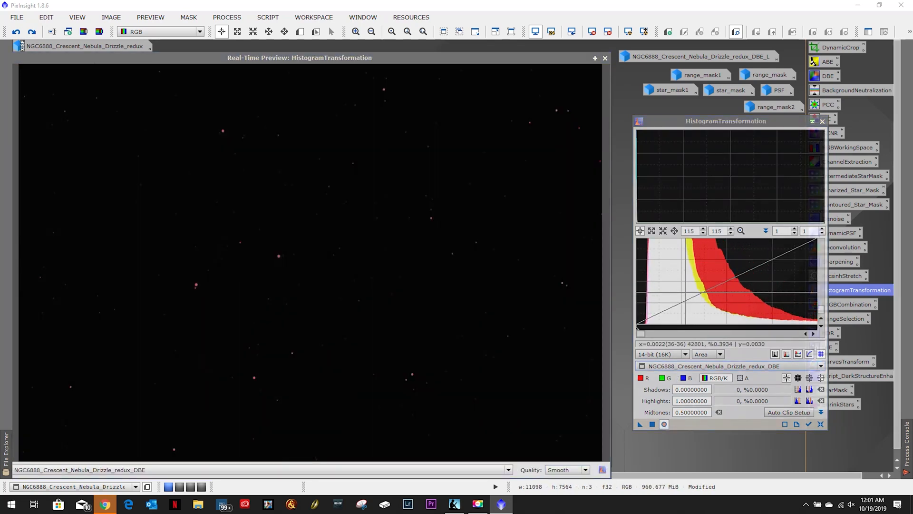
{"action": "scroll", "coordinate": [685, 290], "scroll_direction": "down", "scroll_amount": 15}
{"action": "left_click_drag", "start_coordinate": [727, 328], "coordinate": [644, 327]}
{"action": "scroll", "coordinate": [647, 317], "scroll_direction": "up", "scroll_amount": 5}
{"action": "left_click_drag", "start_coordinate": [812, 328], "coordinate": [649, 330]}
{"action": "scroll", "coordinate": [653, 312], "scroll_direction": "up", "scroll_amount": 18}
{"action": "left_click_drag", "start_coordinate": [746, 328], "coordinate": [689, 325]}
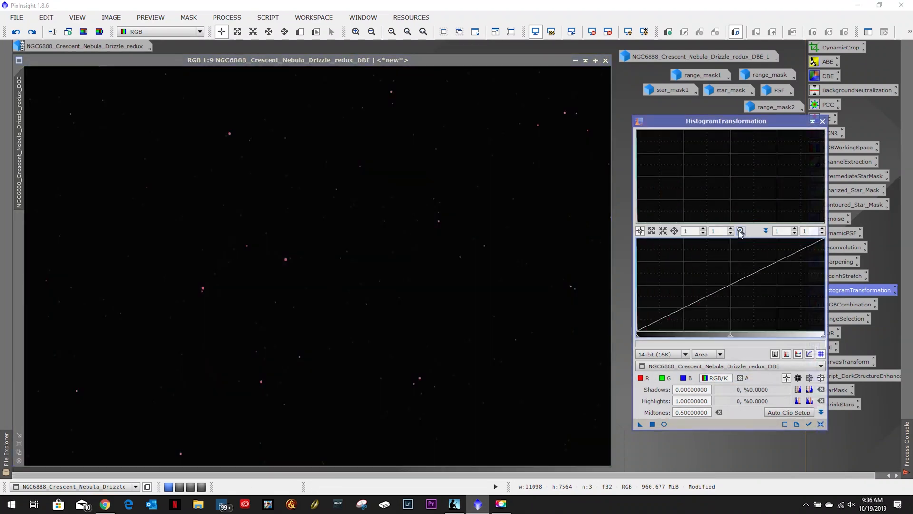
Create a preview of about 2943 × 2727 pixels around the nebula's left rim and central star, and select it in HistogramTransformation
{"action": "left_click", "coordinate": [301, 32]}
{"action": "left_click_drag", "start_coordinate": [170, 221], "coordinate": [325, 364]}
{"action": "left_click", "coordinate": [19, 230]}
{"action": "left_click", "coordinate": [728, 366]}
{"action": "left_click", "coordinate": [708, 398]}
Adjust the HistogramTransformation stretch in the real-time preview to shadows 0.00043746 and midtones 0.00182353
{"action": "left_click_drag", "start_coordinate": [730, 335], "coordinate": [640, 336]}
{"action": "left_click", "coordinate": [820, 424]}
{"action": "left_click", "coordinate": [664, 424]}
{"action": "scroll", "coordinate": [640, 314], "scroll_direction": "up", "scroll_amount": 18}
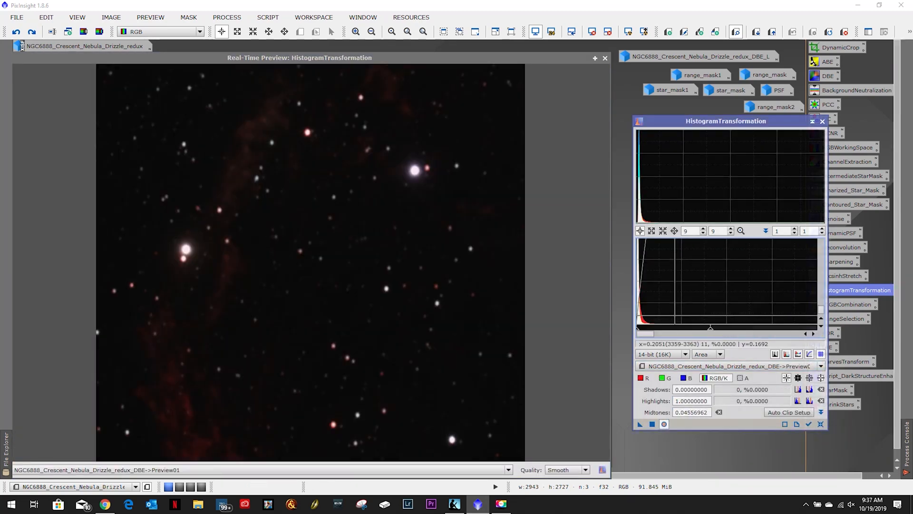
{"action": "left_click_drag", "start_coordinate": [712, 329], "coordinate": [644, 331]}
{"action": "scroll", "coordinate": [666, 314], "scroll_direction": "up", "scroll_amount": 15}
{"action": "left_click_drag", "start_coordinate": [804, 330], "coordinate": [681, 336]}
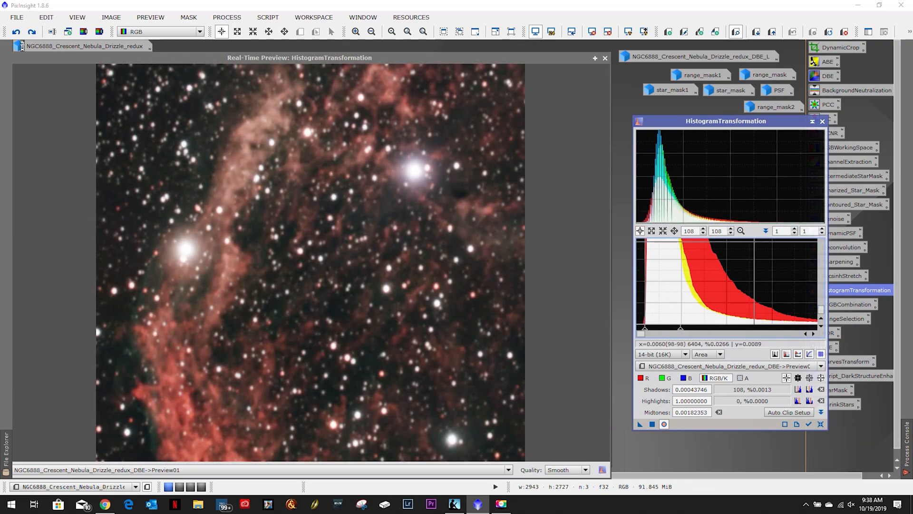
Close the real-time preview, delete Preview01 and select the full DBE image in HistogramTransformation
{"action": "left_click", "coordinate": [663, 424]}
{"action": "right_click", "coordinate": [18, 231]}
{"action": "left_click", "coordinate": [50, 306]}
{"action": "left_click", "coordinate": [733, 367]}
{"action": "left_click", "coordinate": [716, 391]}
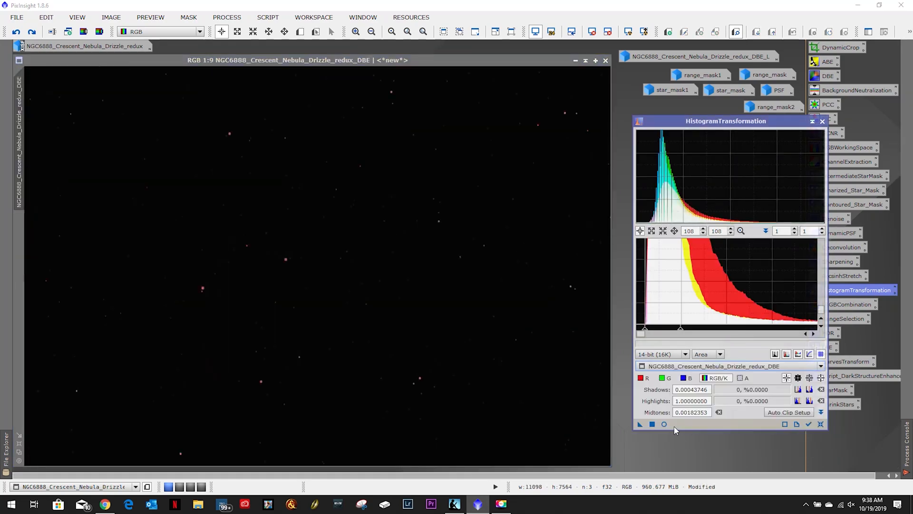
Check the stretch on the full DBE image in real time, apply it, and reset and close HistogramTransformation
{"action": "left_click", "coordinate": [664, 424]}
{"action": "mouse_move", "coordinate": [680, 330]}
{"action": "left_mouse_down"}
{"action": "mouse_move", "coordinate": [667, 332]}
{"action": "mouse_move", "coordinate": [680, 332]}
{"action": "left_mouse_up"}
{"action": "left_click", "coordinate": [664, 424]}
{"action": "left_click", "coordinate": [809, 424]}
{"action": "left_click", "coordinate": [821, 424]}
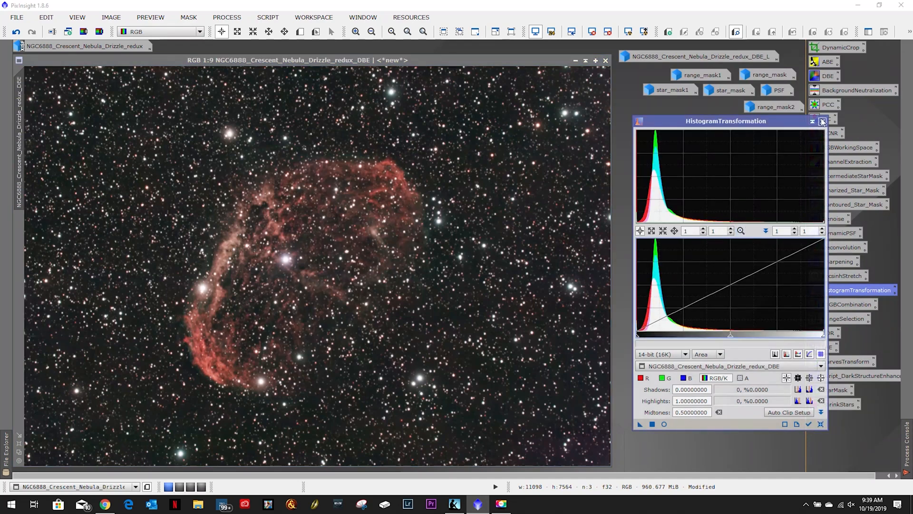
{"action": "left_click", "coordinate": [822, 121]}
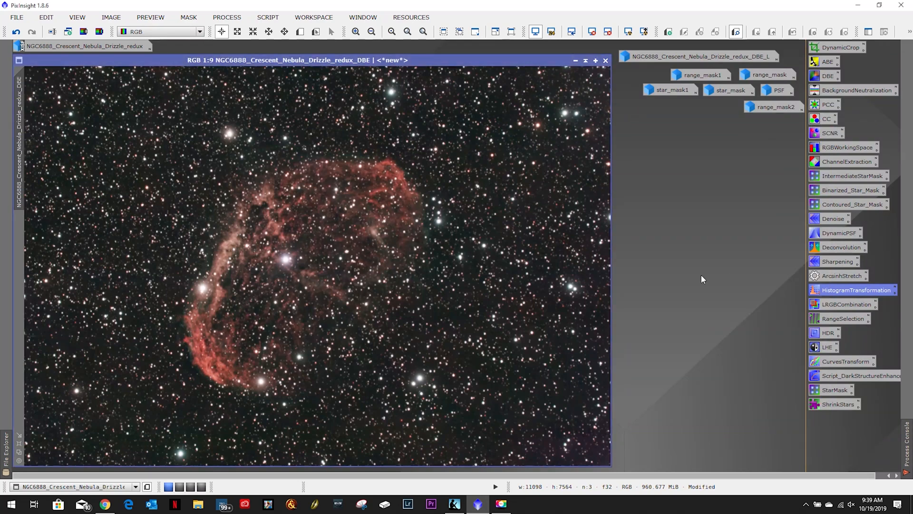
Apply LRGBCombination to the DBE image with NGC6888_Crescent_Nebula_Drizzle_redux_DBE_L as the only source channel, for lightness
{"action": "left_click", "coordinate": [840, 305]}
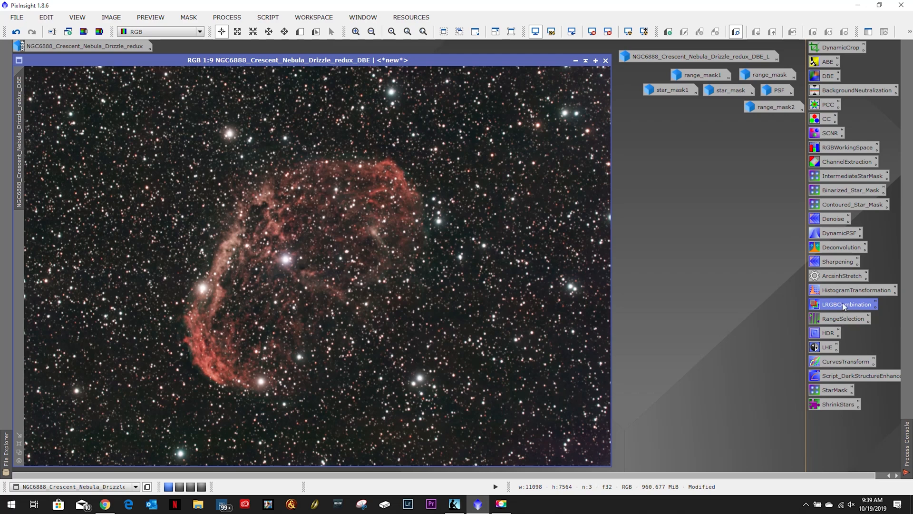
{"action": "double_click", "coordinate": [844, 305]}
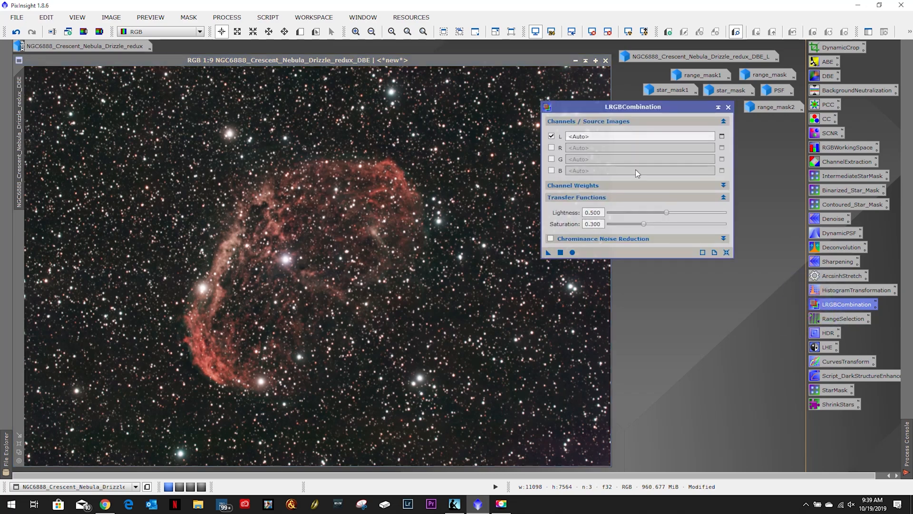
{"action": "left_click", "coordinate": [722, 137]}
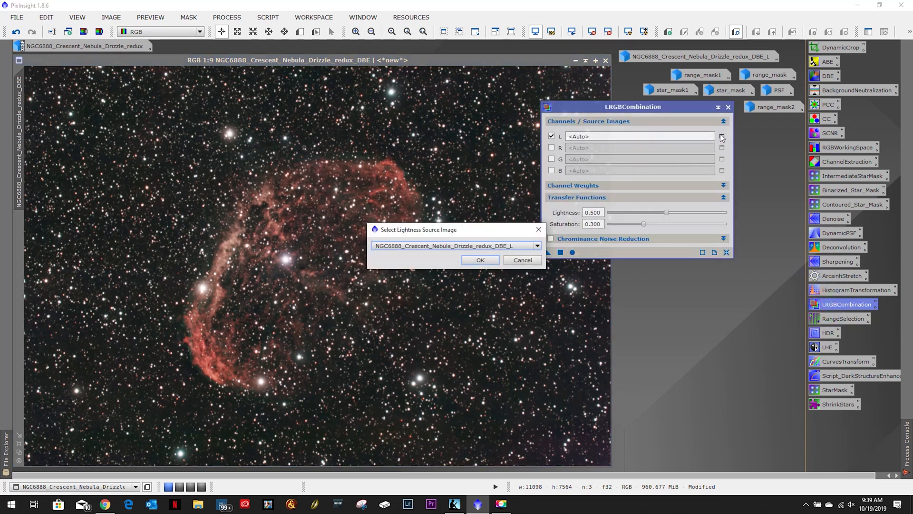
{"action": "left_click", "coordinate": [481, 260]}
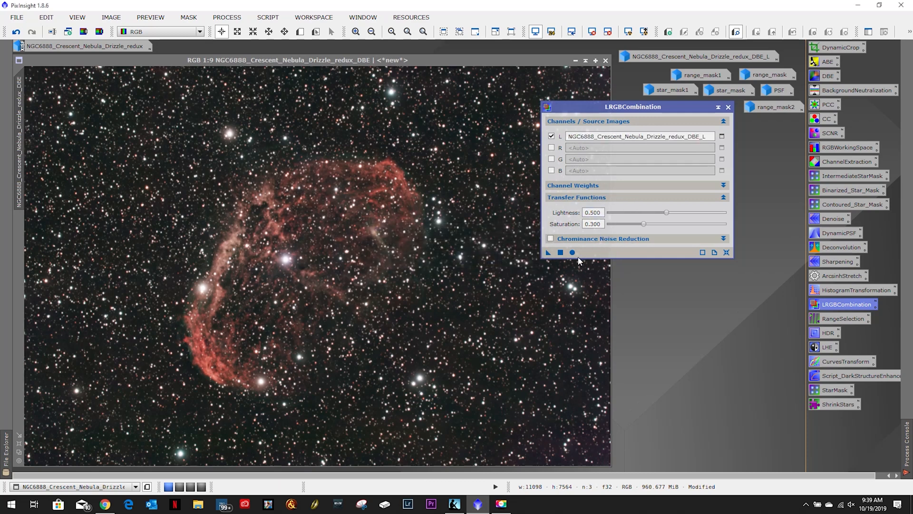
{"action": "left_click_drag", "start_coordinate": [550, 253], "coordinate": [430, 272]}
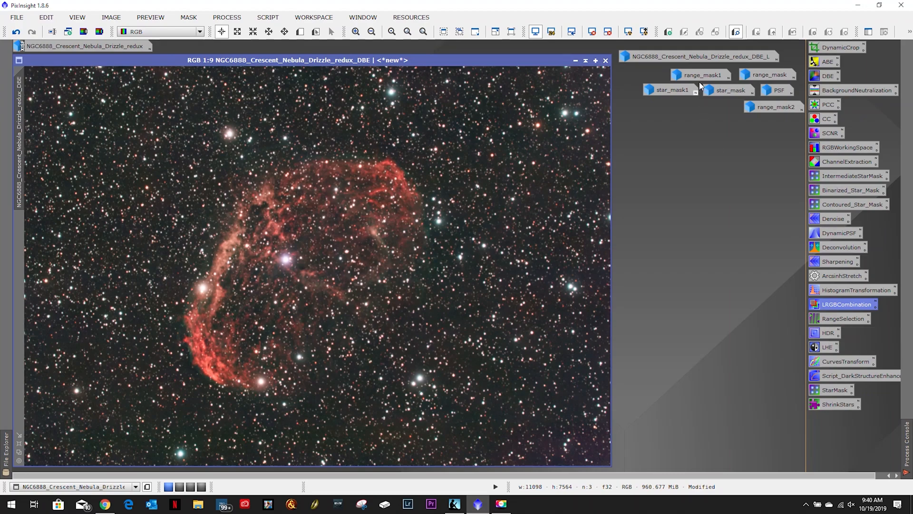
Inspect range_mask, range_mask1 and range_mask2 to compare them as masks for the nebula, putting each one away again
{"action": "double_click", "coordinate": [768, 76]}
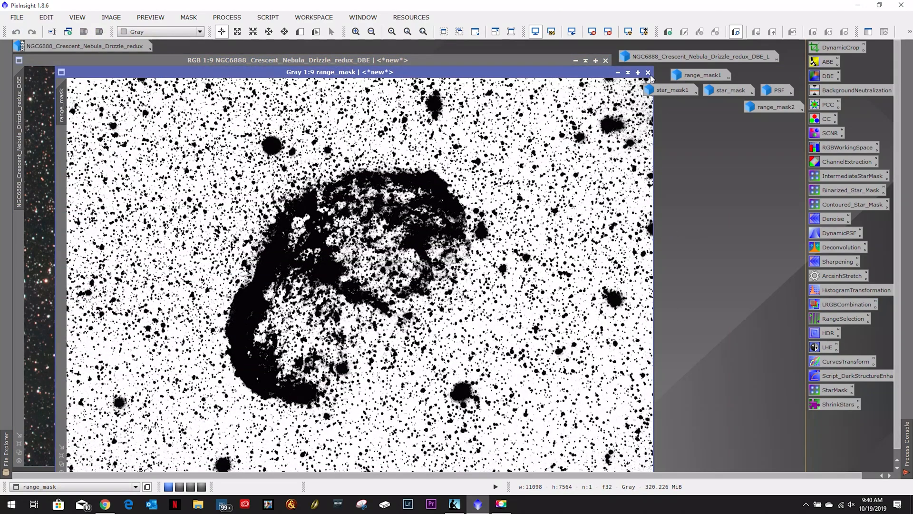
{"action": "left_click", "coordinate": [618, 72]}
{"action": "double_click", "coordinate": [704, 76]}
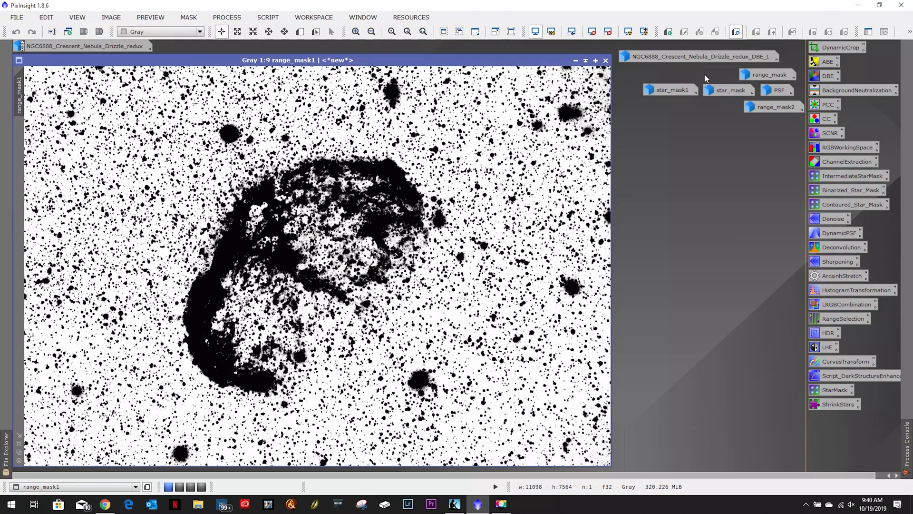
{"action": "left_click", "coordinate": [576, 61]}
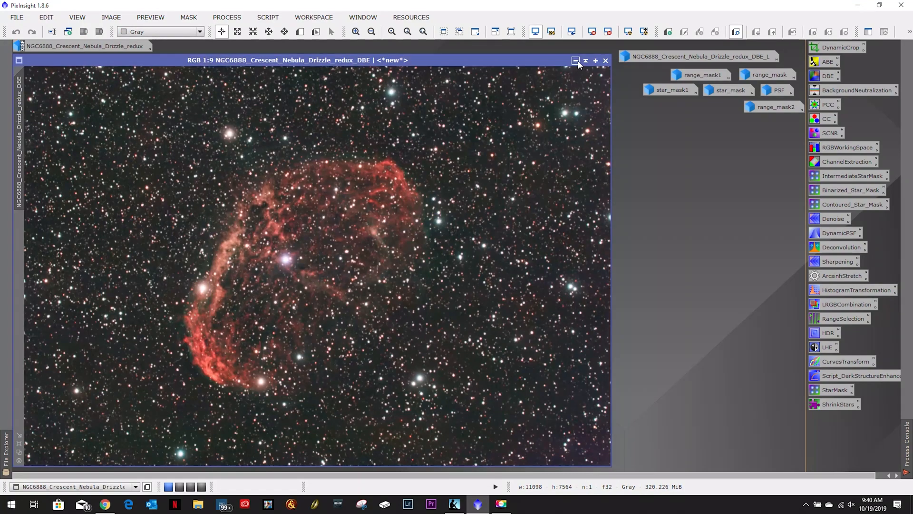
{"action": "double_click", "coordinate": [762, 108]}
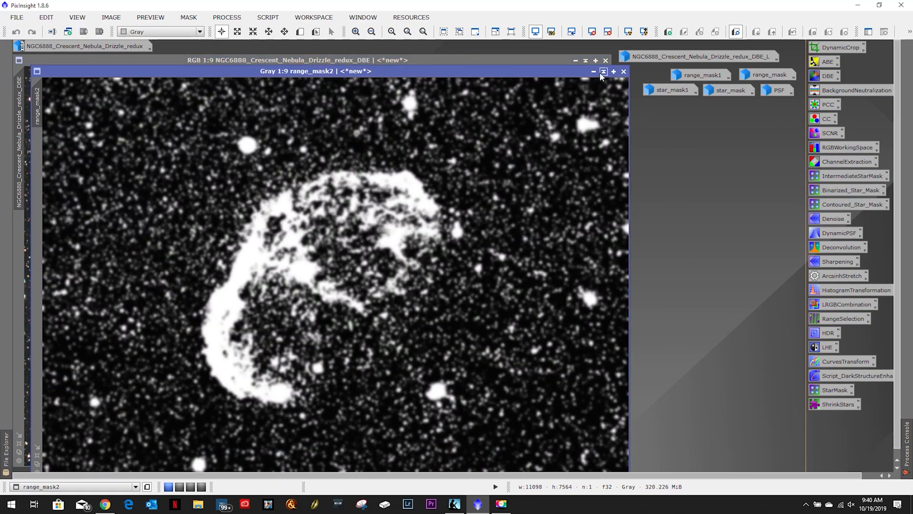
{"action": "left_click", "coordinate": [603, 71]}
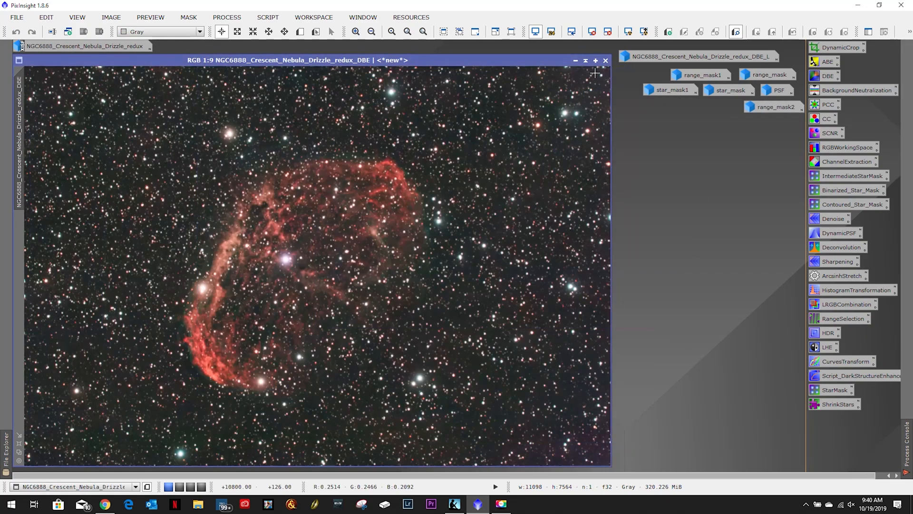
Apply range_mask1 as the mask of the DBE image and minimize the mask window
{"action": "double_click", "coordinate": [681, 78]}
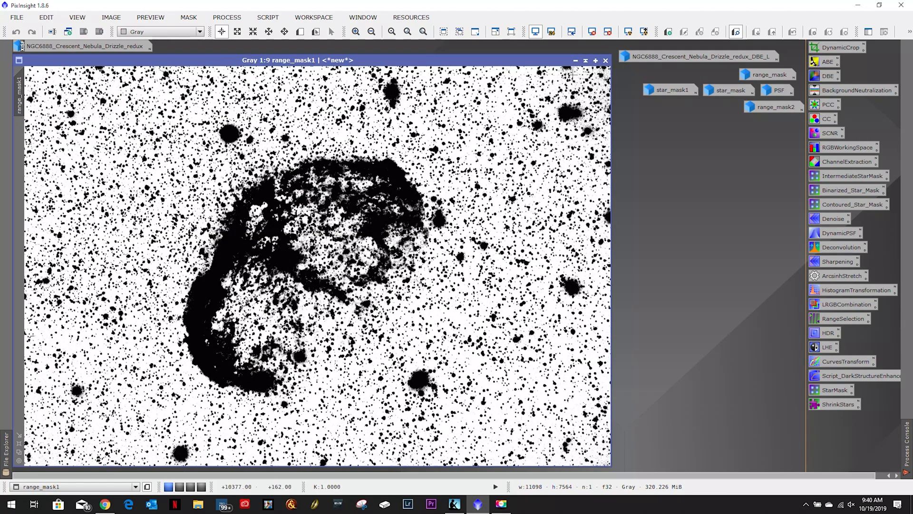
{"action": "left_click_drag", "start_coordinate": [486, 60], "coordinate": [595, 54]}
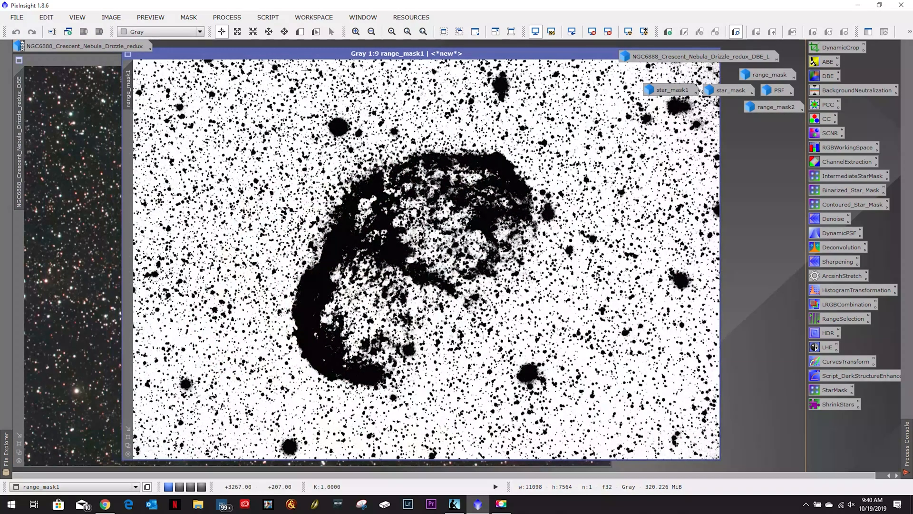
{"action": "left_click_drag", "start_coordinate": [128, 85], "coordinate": [20, 239]}
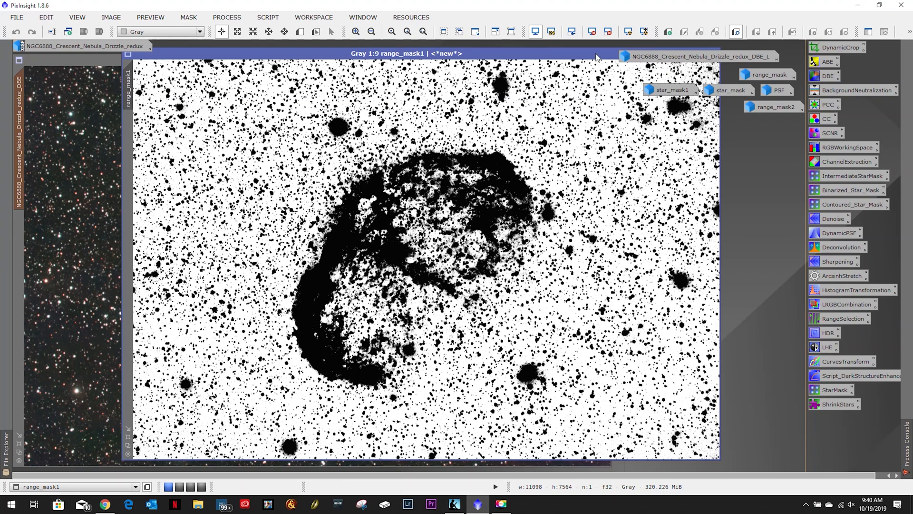
{"action": "left_click_drag", "start_coordinate": [596, 54], "coordinate": [514, 88]}
{"action": "left_click", "coordinate": [603, 88]}
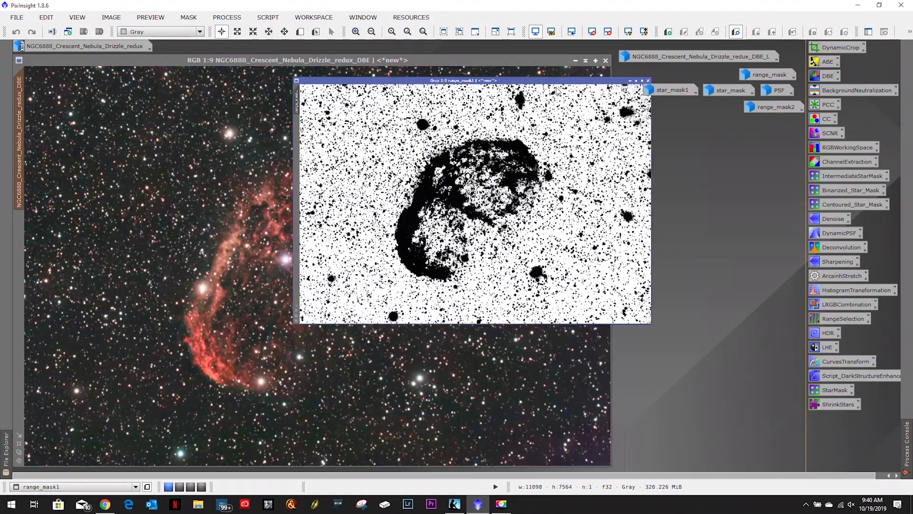
Show the mask overlay on the DBE image, invert the mask so the background is protected, and hide the overlay
{"action": "left_click", "coordinate": [188, 17]}
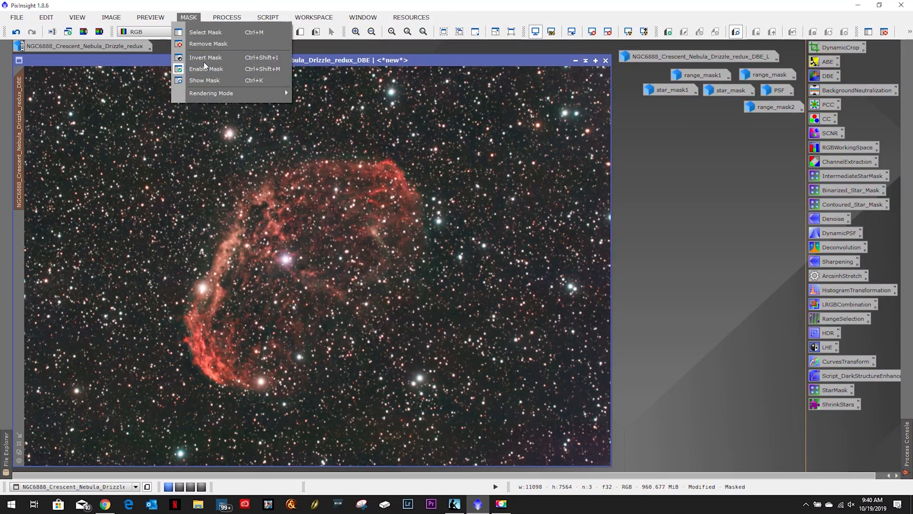
{"action": "left_click", "coordinate": [205, 80]}
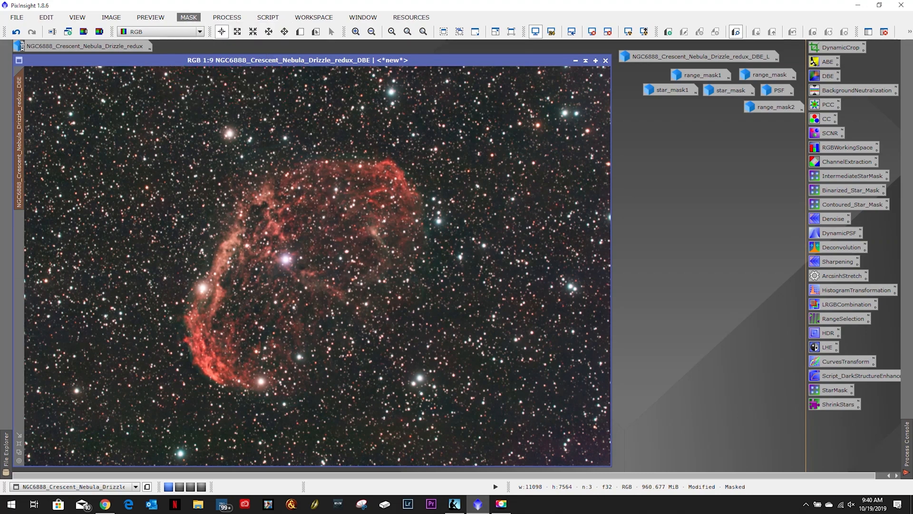
{"action": "left_click", "coordinate": [189, 18]}
{"action": "left_click", "coordinate": [205, 57]}
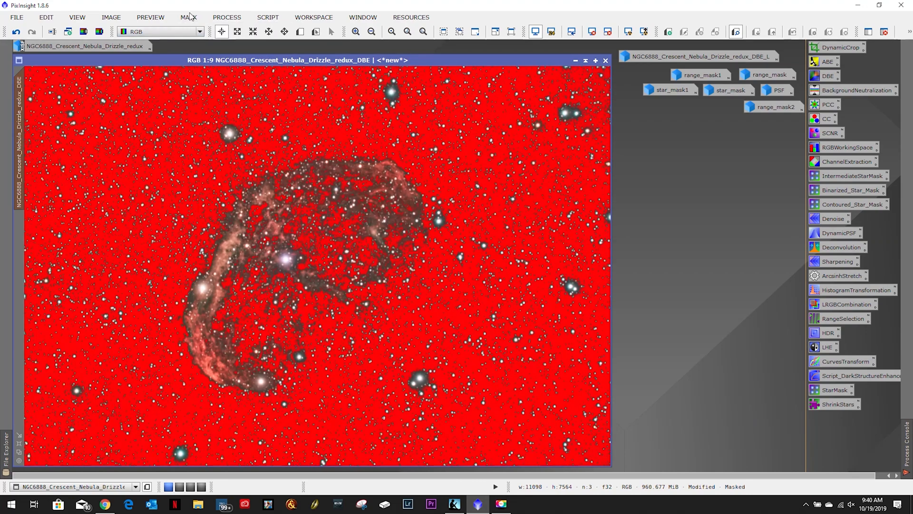
{"action": "left_click", "coordinate": [189, 17]}
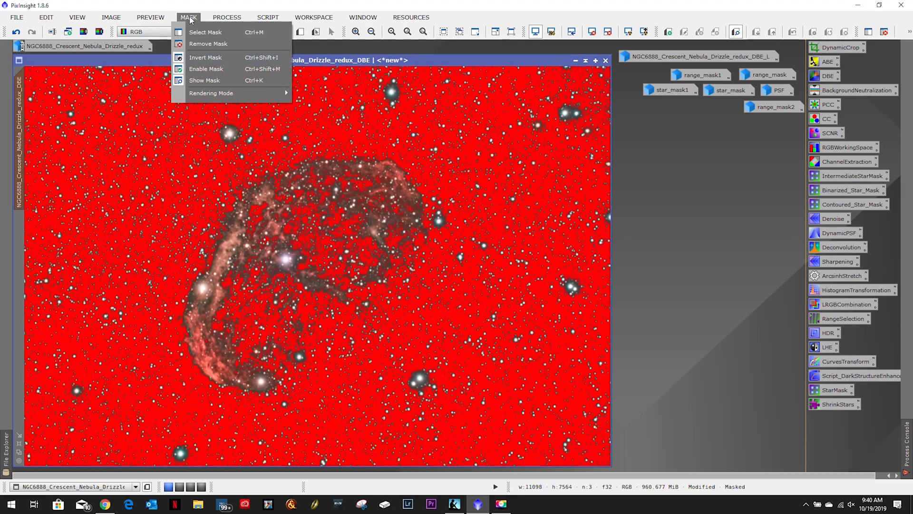
{"action": "left_click", "coordinate": [200, 81]}
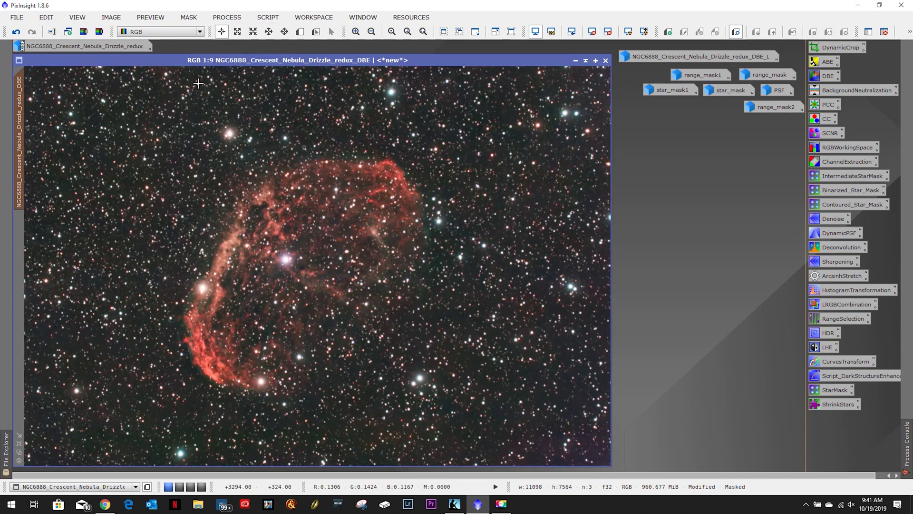
Apply HDRMultiscaleTransform with 10 layers and 1 iteration to the DBE image, and compare it with the previous state by undoing and redoing
{"action": "double_click", "coordinate": [832, 333]}
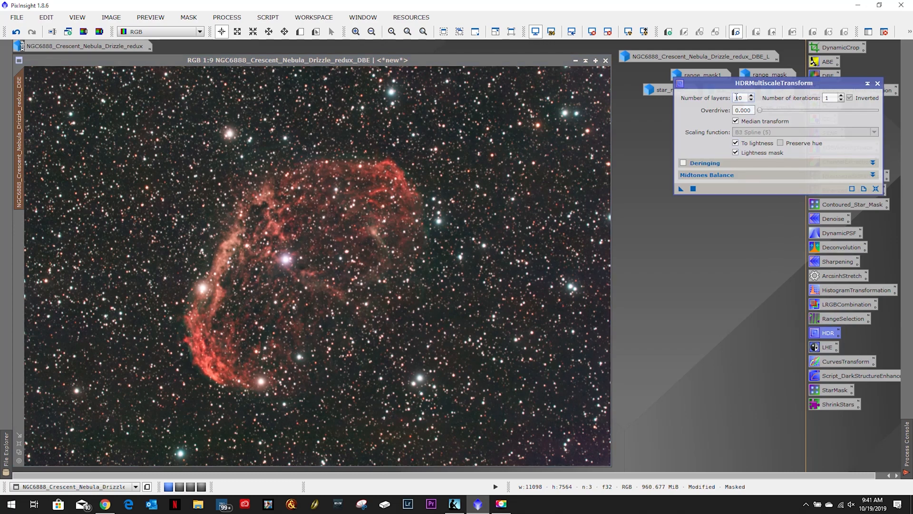
{"action": "left_click", "coordinate": [681, 189]}
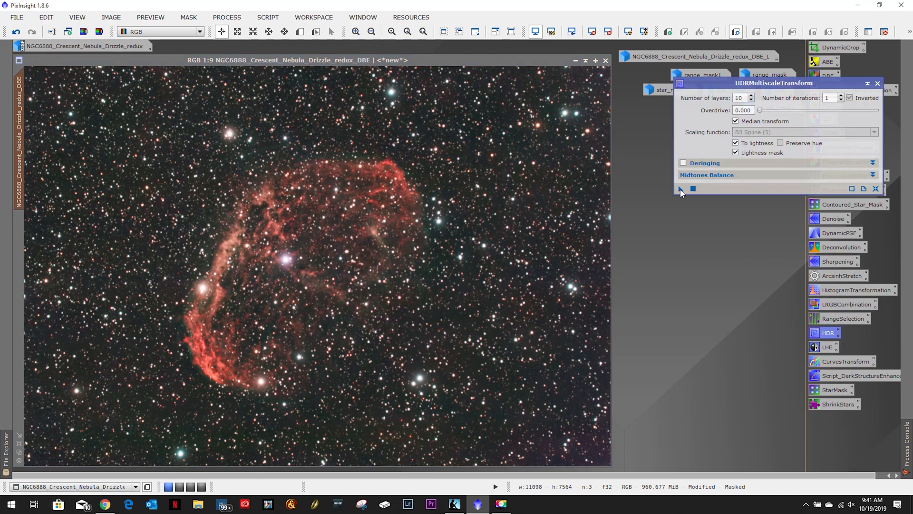
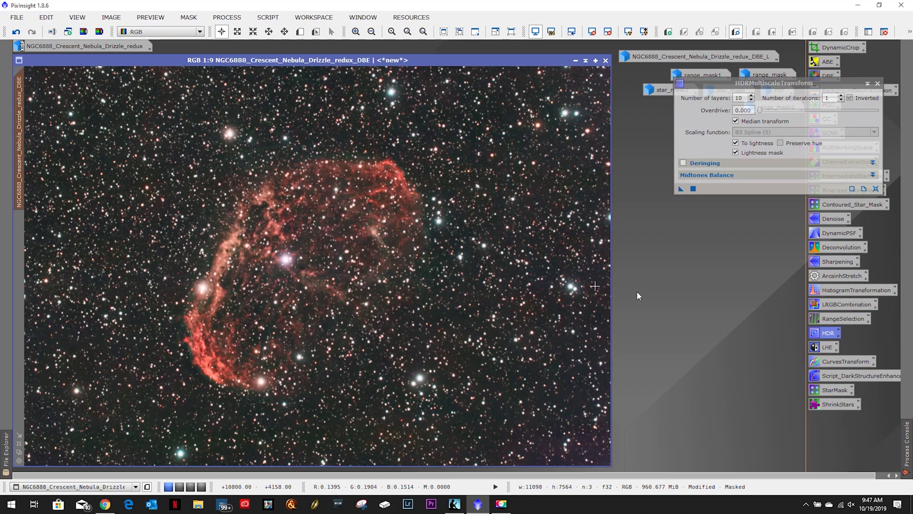
{"action": "mouse_move", "coordinate": [908, 443]}
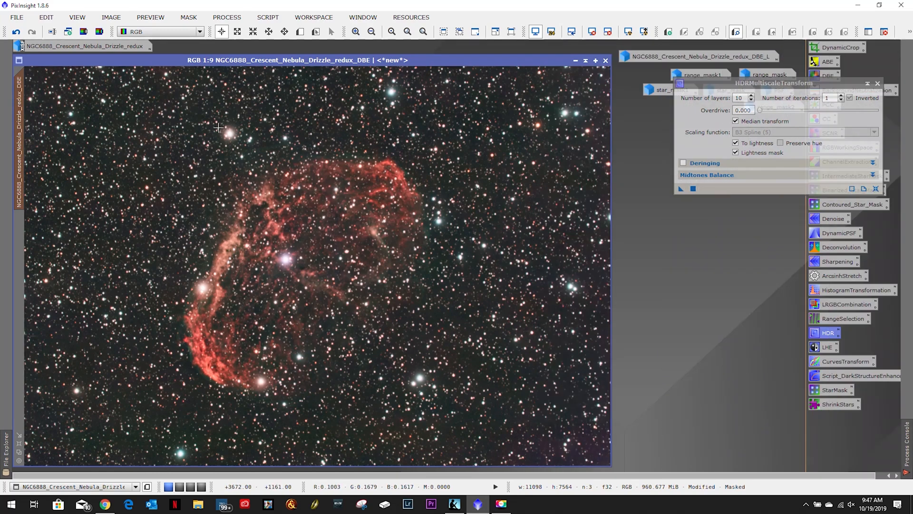
{"action": "left_click", "coordinate": [17, 32]}
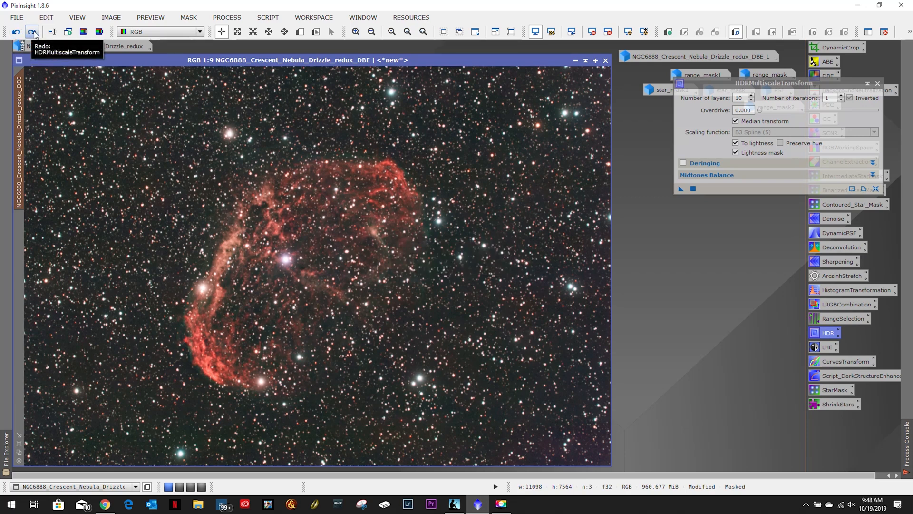
{"action": "left_click", "coordinate": [32, 33]}
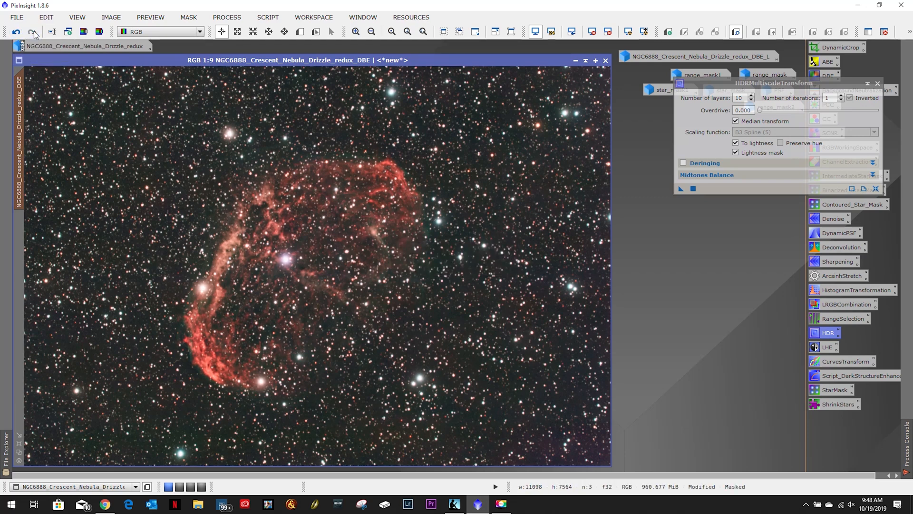
Examine the nebula's bright filaments up close, toggling HDRMultiscaleTransform off and on to compare the detail
{"action": "scroll", "coordinate": [349, 307], "scroll_direction": "up", "scroll_amount": 7}
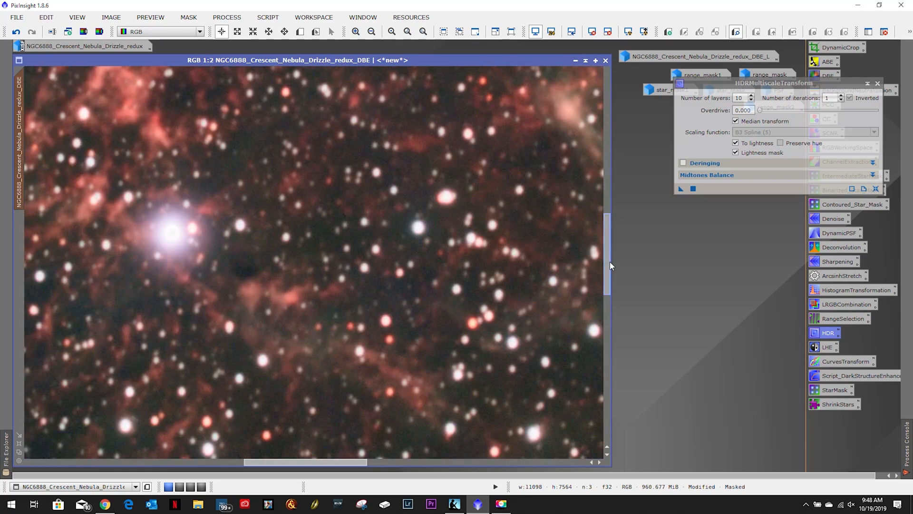
{"action": "left_click_drag", "start_coordinate": [610, 261], "coordinate": [609, 316]}
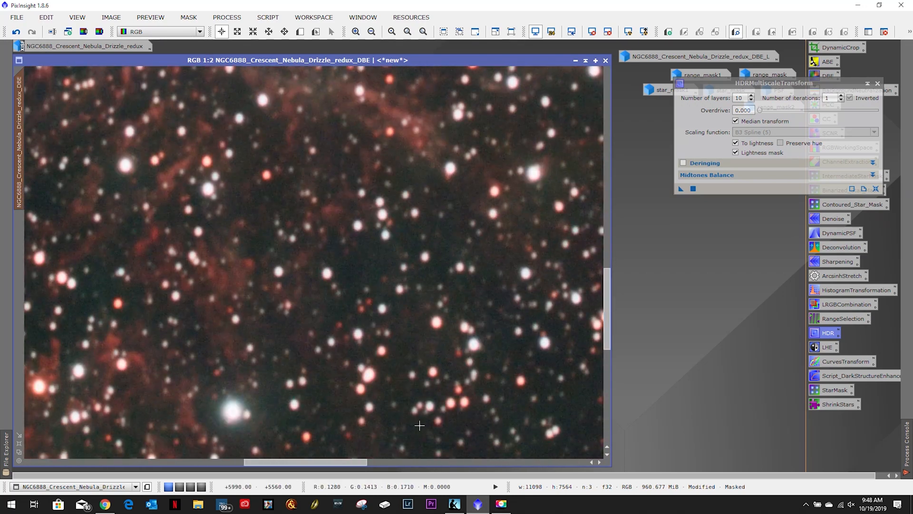
{"action": "left_click_drag", "start_coordinate": [335, 464], "coordinate": [238, 472]}
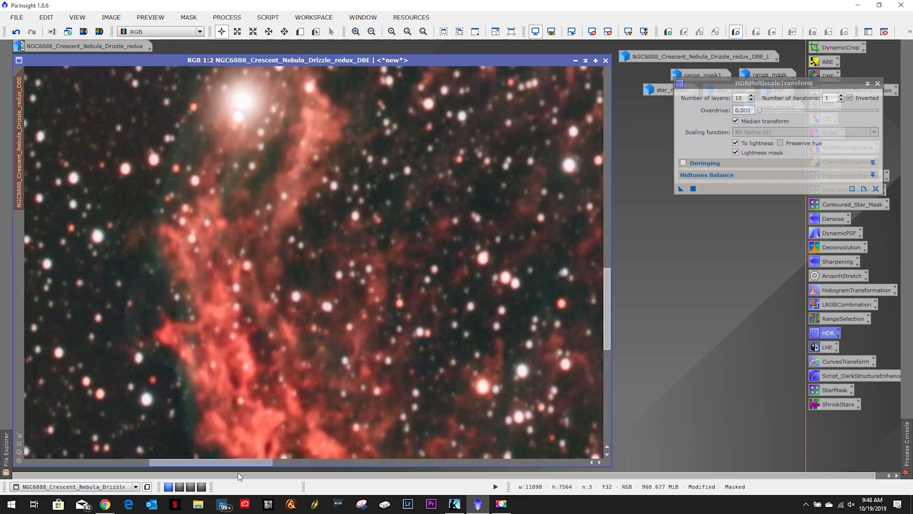
{"action": "scroll", "coordinate": [226, 242], "scroll_direction": "up", "scroll_amount": 1}
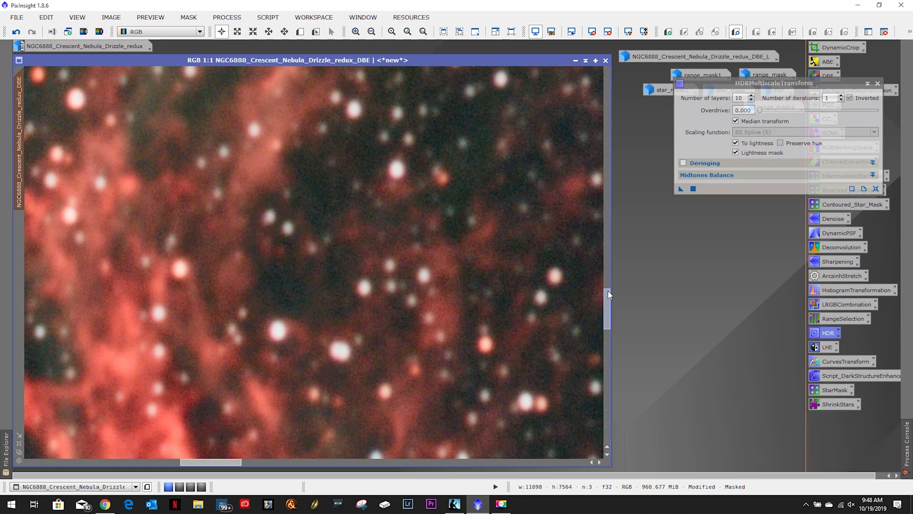
{"action": "left_click_drag", "start_coordinate": [607, 294], "coordinate": [601, 323]}
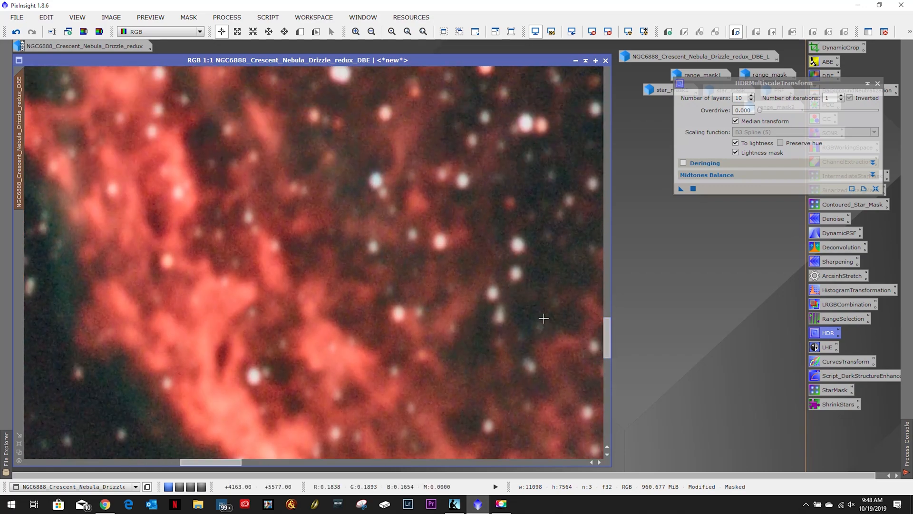
{"action": "scroll", "coordinate": [465, 321], "scroll_direction": "down", "scroll_amount": 1}
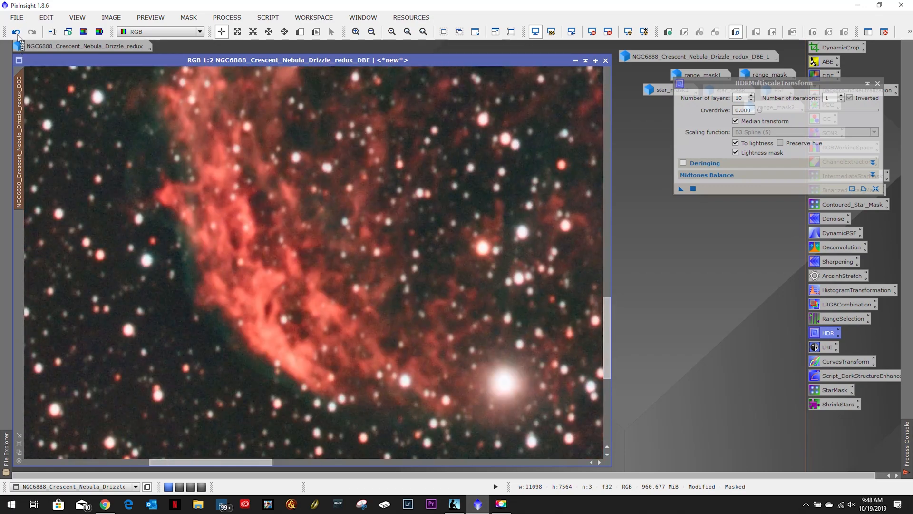
{"action": "left_click", "coordinate": [18, 33]}
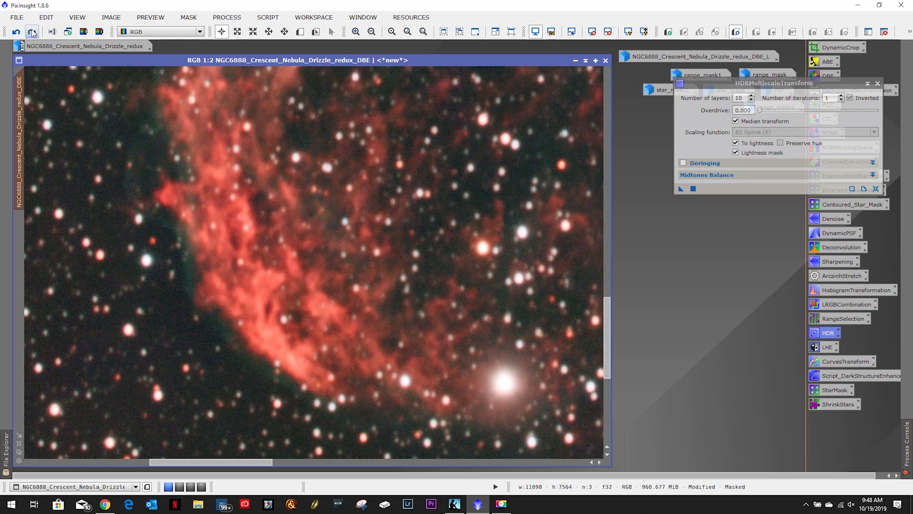
{"action": "left_click", "coordinate": [32, 32]}
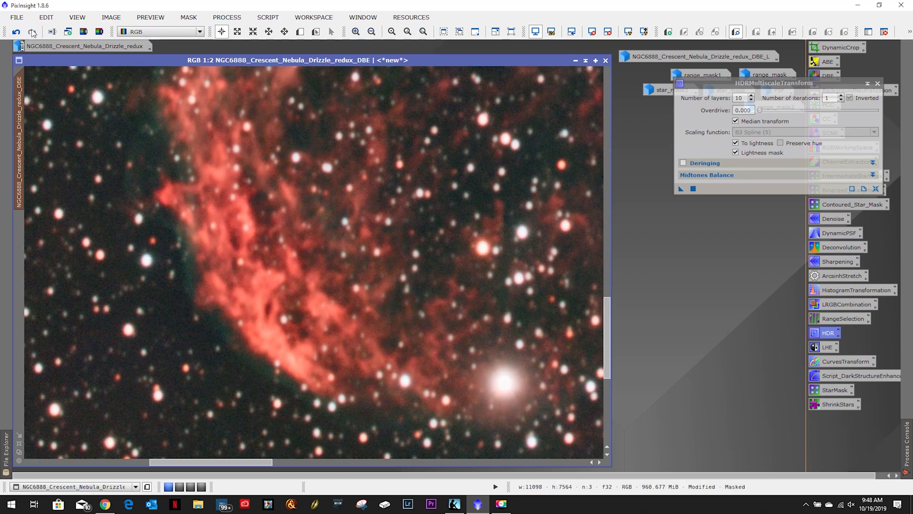
{"action": "left_click", "coordinate": [13, 33]}
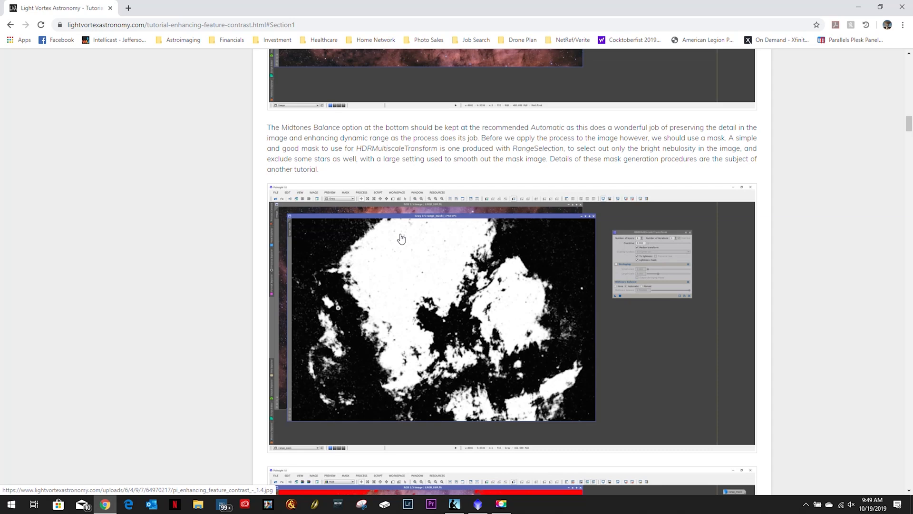
Read the HDRMultiscaleTransform and LocalHistogramEqualization sections of the Light Vortex Astronomy tutorial in Chrome, and return to PixInsight
{"action": "scroll", "coordinate": [401, 239], "scroll_direction": "down", "scroll_amount": 12}
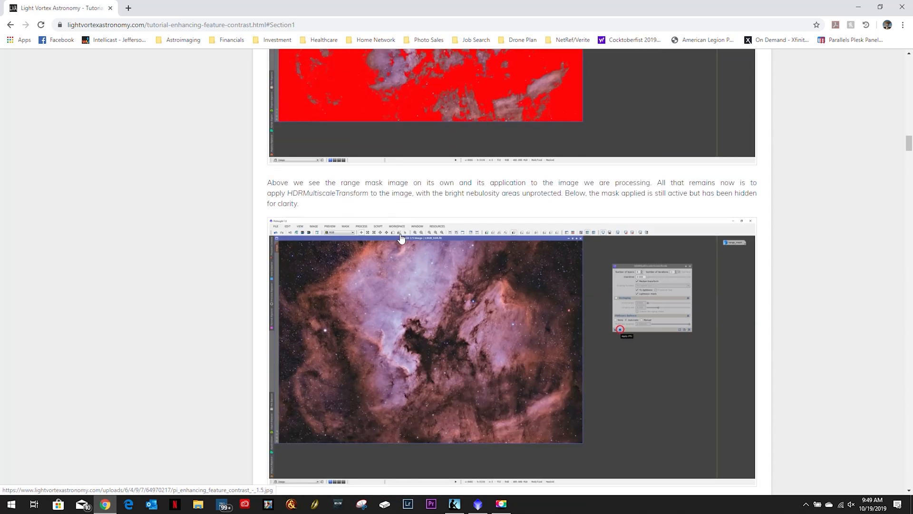
{"action": "scroll", "coordinate": [401, 238], "scroll_direction": "down", "scroll_amount": 12}
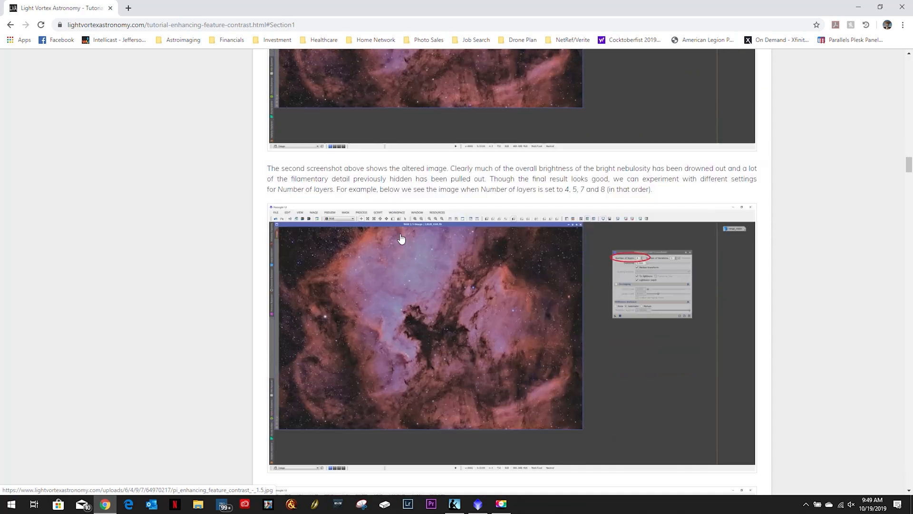
{"action": "scroll", "coordinate": [401, 238], "scroll_direction": "down", "scroll_amount": 15}
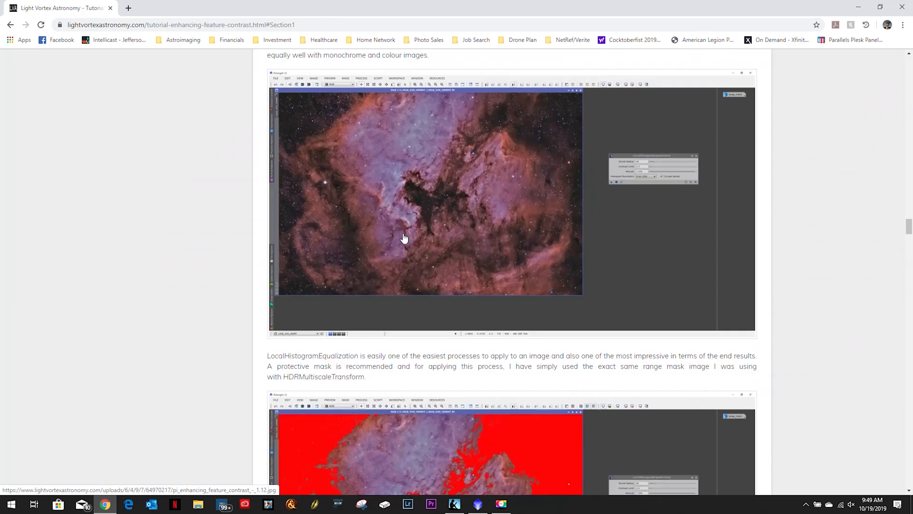
{"action": "scroll", "coordinate": [403, 238], "scroll_direction": "up", "scroll_amount": 5}
{"action": "scroll", "coordinate": [404, 238], "scroll_direction": "down", "scroll_amount": 12}
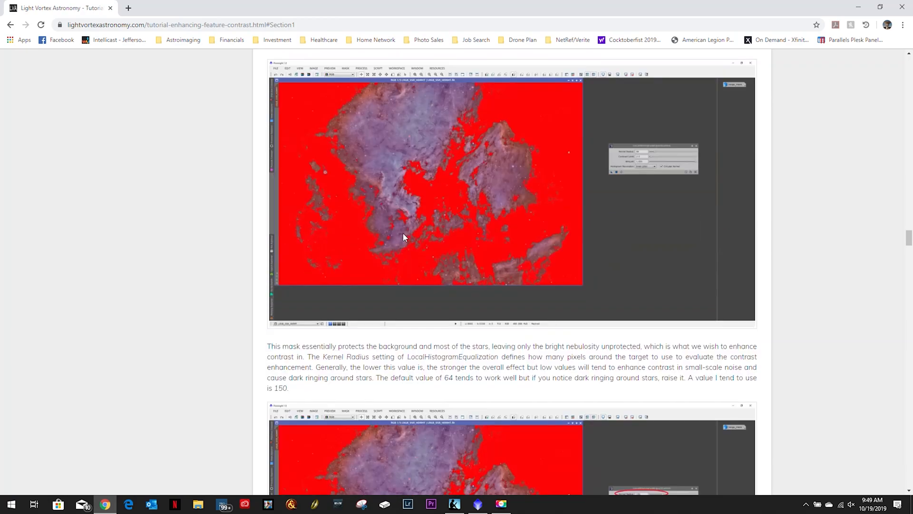
{"action": "scroll", "coordinate": [404, 236], "scroll_direction": "down", "scroll_amount": 20}
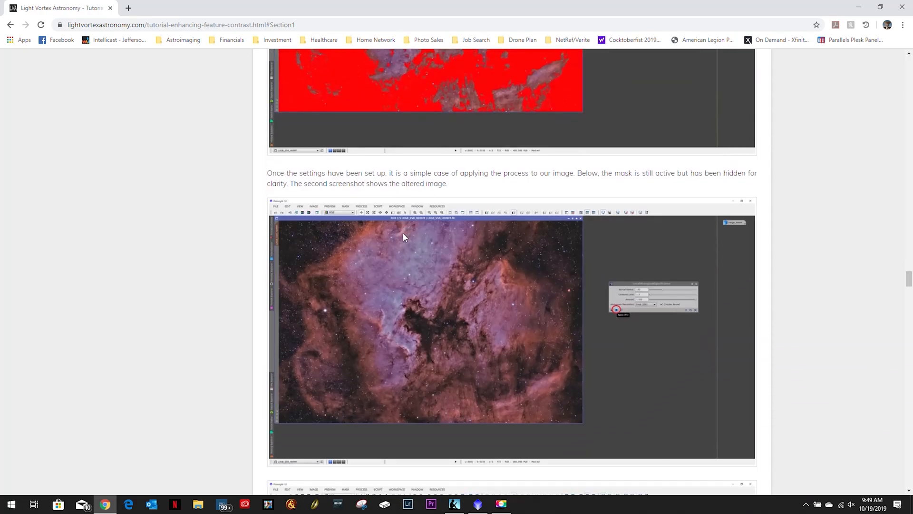
{"action": "scroll", "coordinate": [403, 233], "scroll_direction": "down", "scroll_amount": 7}
{"action": "scroll", "coordinate": [404, 233], "scroll_direction": "down", "scroll_amount": 6}
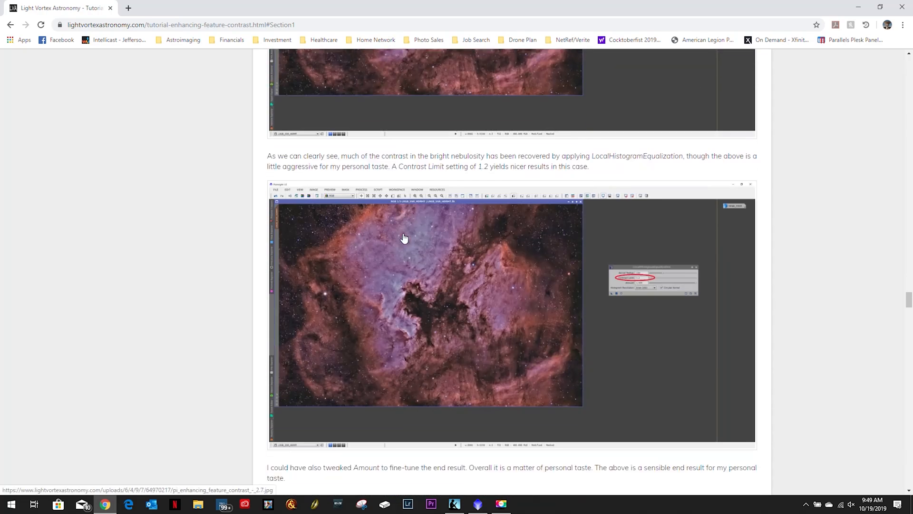
{"action": "left_click", "coordinate": [10, 25]}
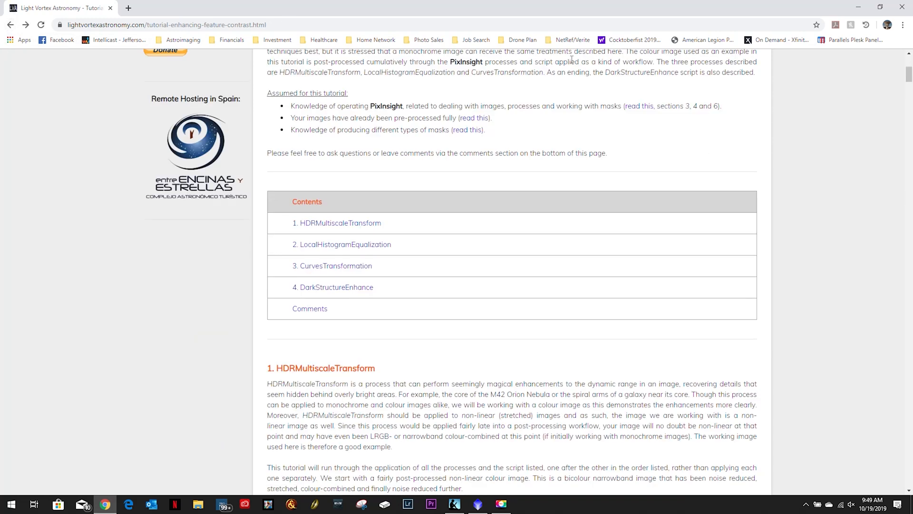
{"action": "left_click", "coordinate": [858, 6]}
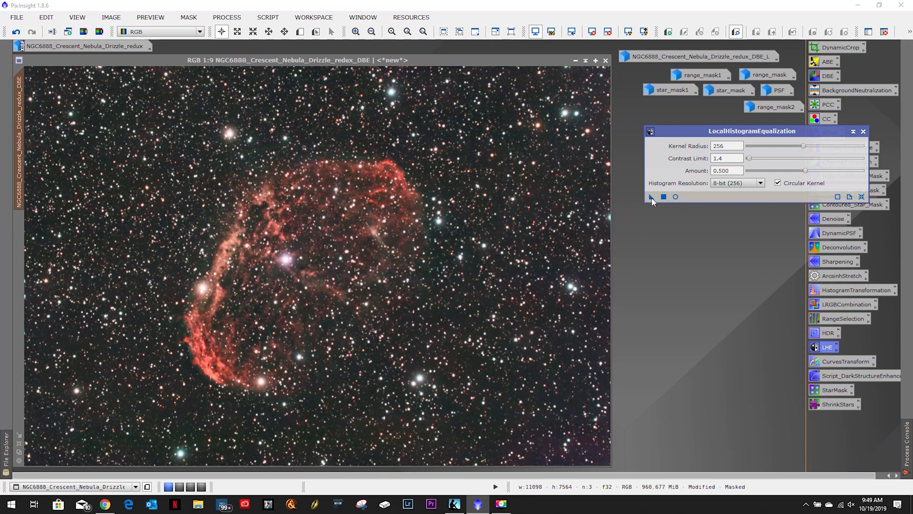
Preview and apply LocalHistogramEqualization to the DBE image with kernel radius 256, contrast limit 1.4 and amount 0.500, compare the result and close the process
{"action": "left_click", "coordinate": [675, 197]}
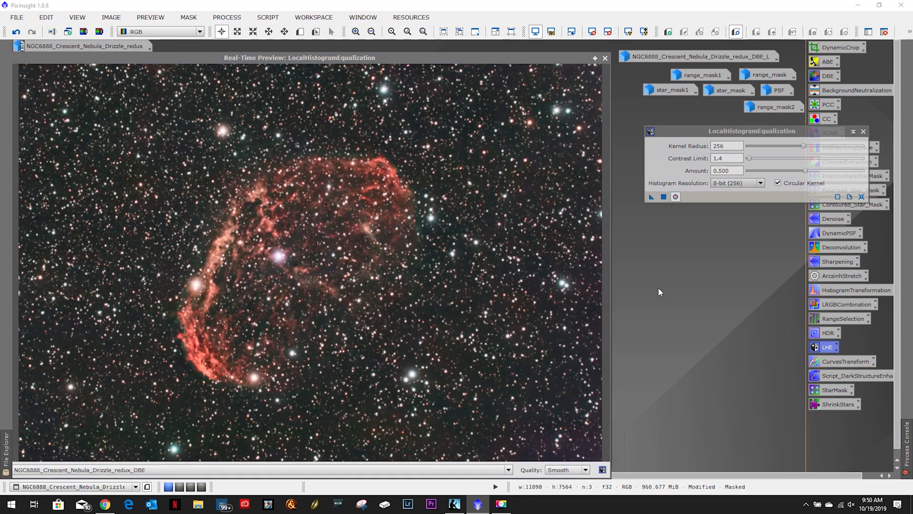
{"action": "left_click_drag", "start_coordinate": [317, 59], "coordinate": [343, 64]}
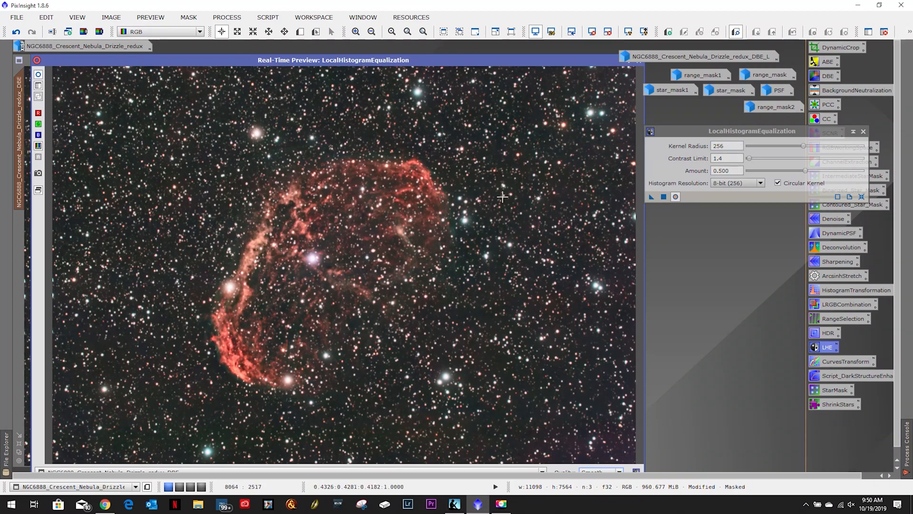
{"action": "left_click", "coordinate": [675, 196]}
{"action": "left_click", "coordinate": [676, 196]}
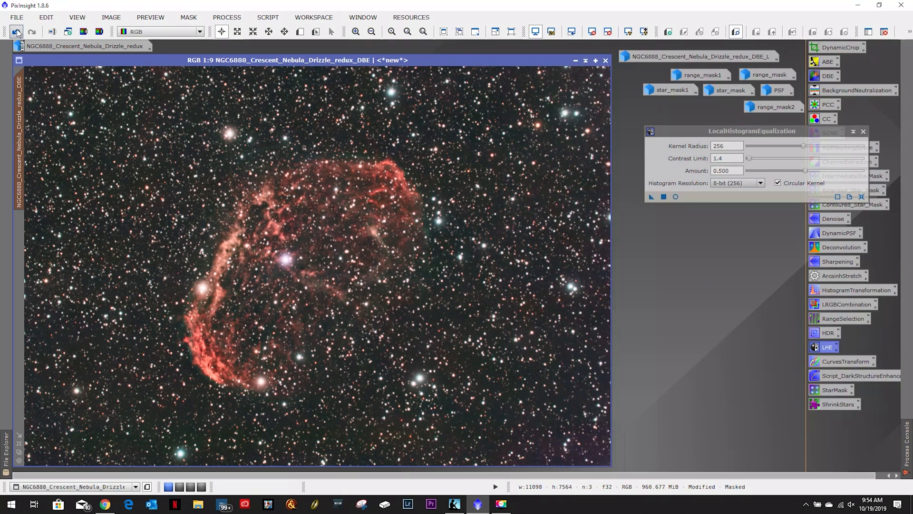
{"action": "left_click", "coordinate": [32, 31]}
{"action": "left_click", "coordinate": [863, 132]}
Remove the mask from the DBE image and open CurvesTransformation with a real-time preview
{"action": "left_click", "coordinate": [189, 18]}
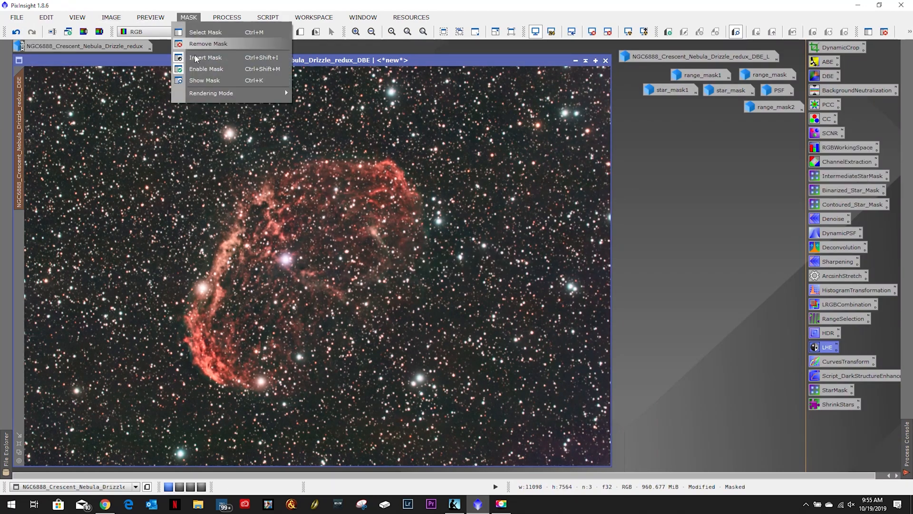
{"action": "left_click", "coordinate": [206, 43]}
{"action": "double_click", "coordinate": [841, 364]}
{"action": "left_click", "coordinate": [695, 304]}
{"action": "left_click_drag", "start_coordinate": [194, 60], "coordinate": [246, 59]}
Apply a saturation curve raised through input 0.42636, output 0.56848 to the DBE image, and reset the curve
{"action": "left_click", "coordinate": [846, 270]}
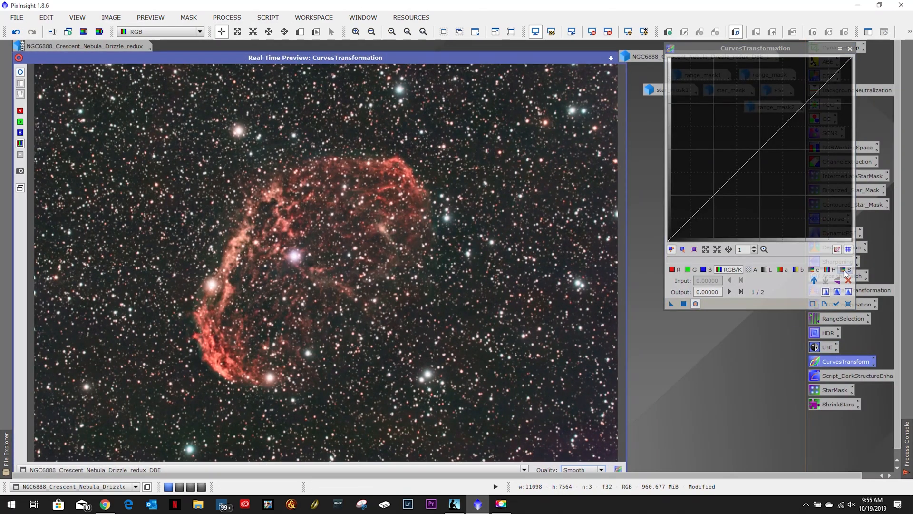
{"action": "left_click_drag", "start_coordinate": [749, 160], "coordinate": [724, 219]}
{"action": "left_click_drag", "start_coordinate": [786, 138], "coordinate": [786, 88]}
{"action": "left_click_drag", "start_coordinate": [724, 219], "coordinate": [746, 137]}
{"action": "left_click", "coordinate": [848, 281]}
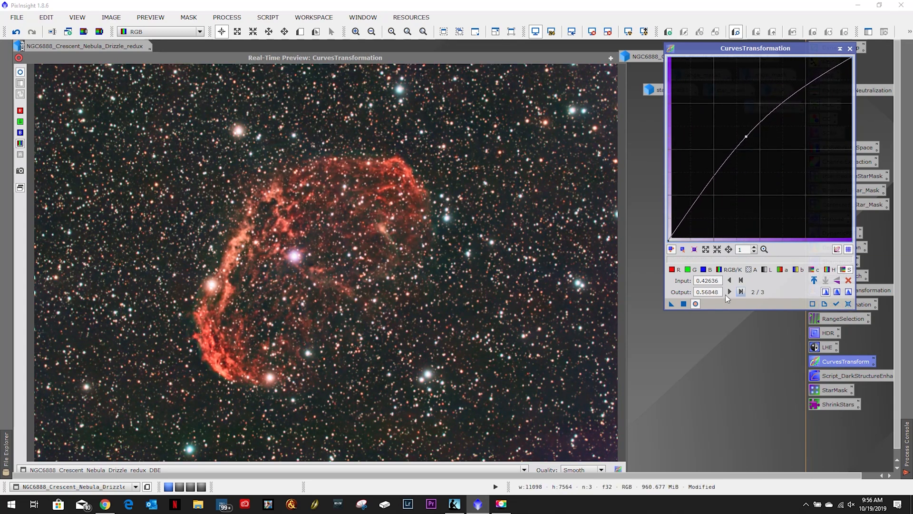
{"action": "left_click", "coordinate": [684, 304]}
{"action": "left_click", "coordinate": [848, 281]}
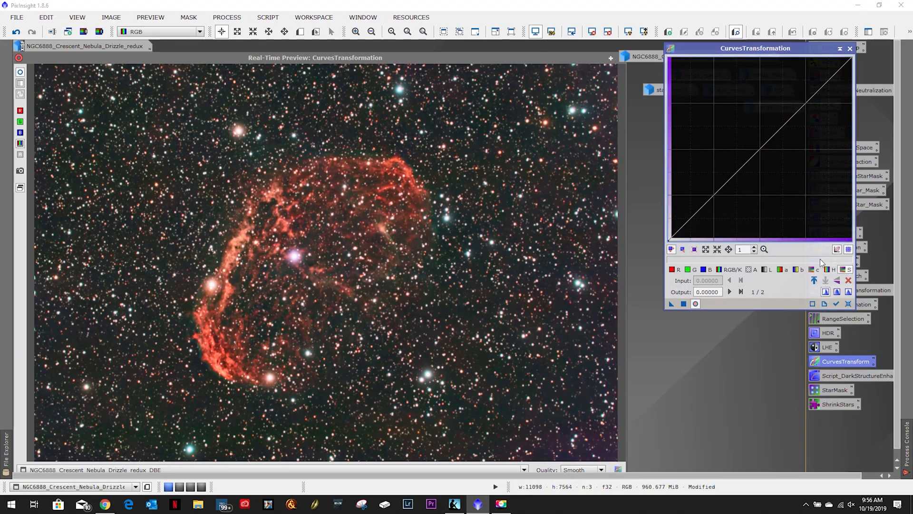
Try several curve shapes on the lightness channel, resetting the curve after each attempt
{"action": "left_click", "coordinate": [767, 269]}
{"action": "left_click_drag", "start_coordinate": [761, 148], "coordinate": [723, 204]}
{"action": "left_click_drag", "start_coordinate": [794, 117], "coordinate": [849, 60]}
{"action": "left_click", "coordinate": [848, 280]}
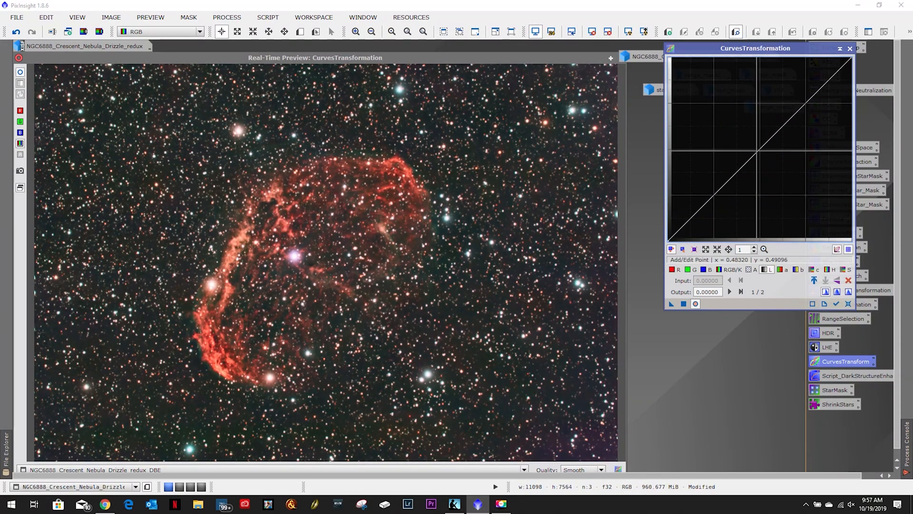
{"action": "left_click_drag", "start_coordinate": [759, 149], "coordinate": [741, 139]}
{"action": "left_click_drag", "start_coordinate": [698, 195], "coordinate": [706, 211]}
{"action": "left_click", "coordinate": [848, 280]}
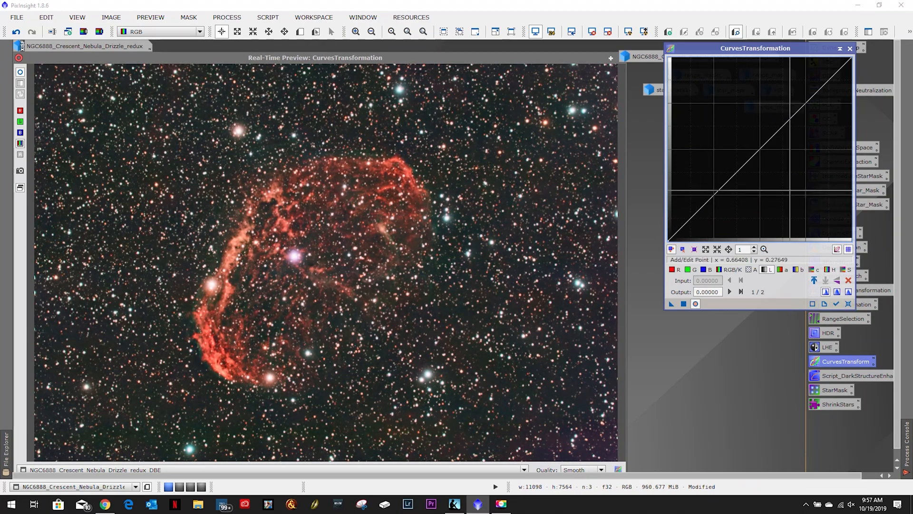
{"action": "left_click_drag", "start_coordinate": [757, 152], "coordinate": [753, 140]}
{"action": "mouse_move", "coordinate": [709, 188]}
{"action": "left_mouse_down"}
{"action": "mouse_move", "coordinate": [707, 177]}
{"action": "mouse_move", "coordinate": [701, 190]}
{"action": "left_mouse_up"}
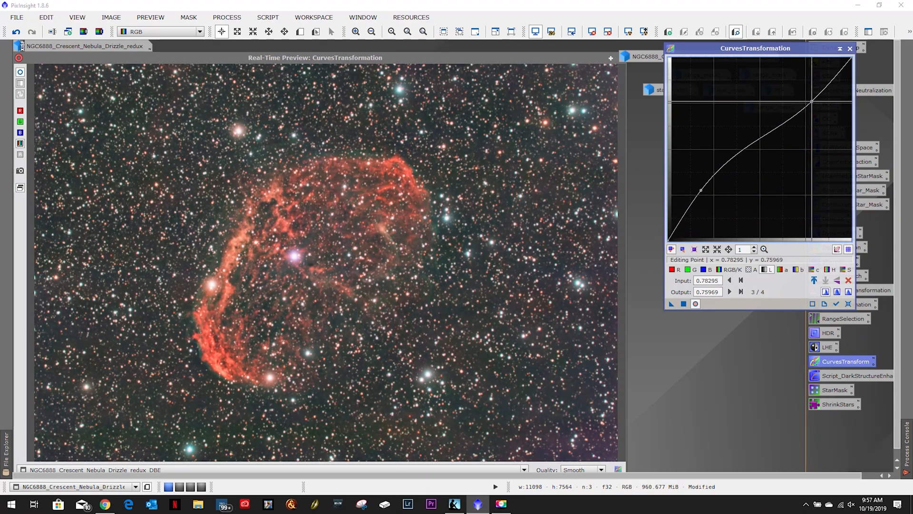
{"action": "left_click_drag", "start_coordinate": [791, 104], "coordinate": [791, 92]}
{"action": "left_click", "coordinate": [848, 280]}
Shape the lightness curve into a gentle S with points at input 0.46770, output 0.54264 and input 0.21447, output 0.21964
{"action": "left_click", "coordinate": [759, 150]}
{"action": "left_click_drag", "start_coordinate": [759, 150], "coordinate": [754, 141]}
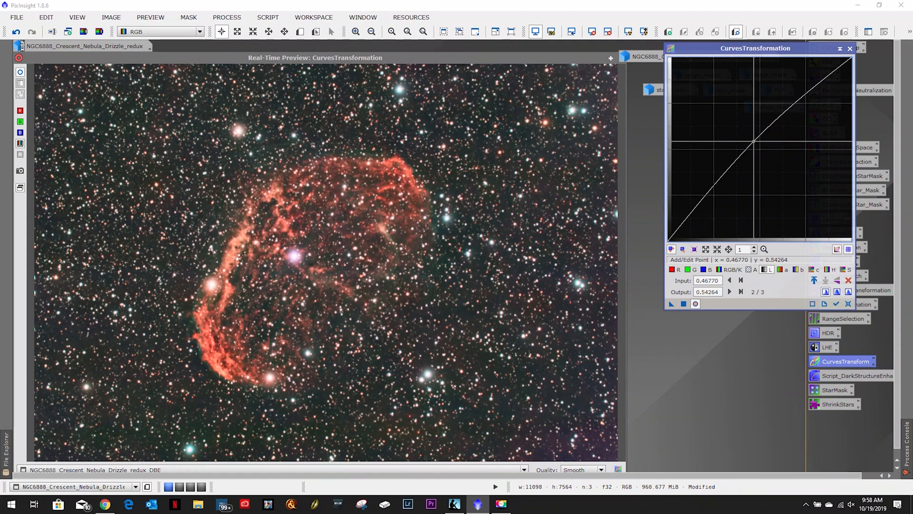
{"action": "left_click_drag", "start_coordinate": [707, 192], "coordinate": [707, 201]}
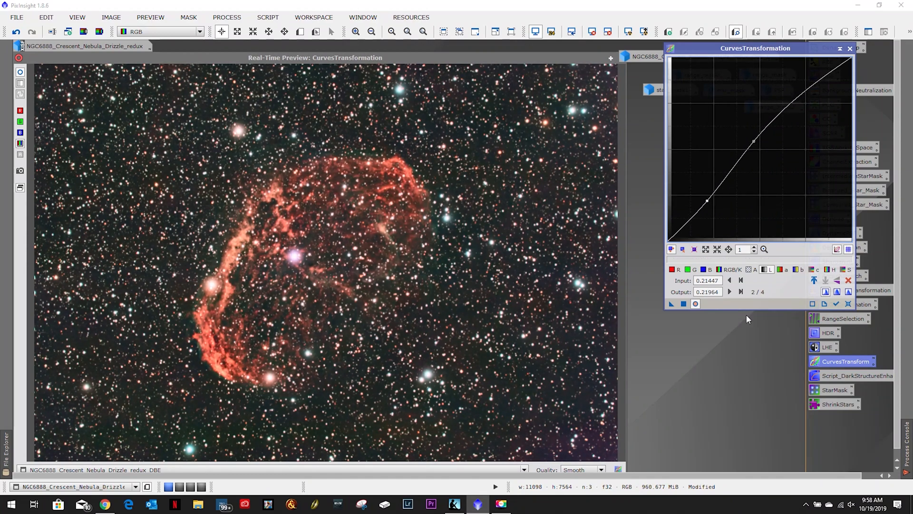
Reset the lightness curve, apply a gentler one through input 0.45995, output 0.49096 to the DBE image, and reset it again
{"action": "left_click", "coordinate": [849, 281]}
{"action": "left_click_drag", "start_coordinate": [758, 152], "coordinate": [753, 151]}
{"action": "left_click", "coordinate": [684, 304]}
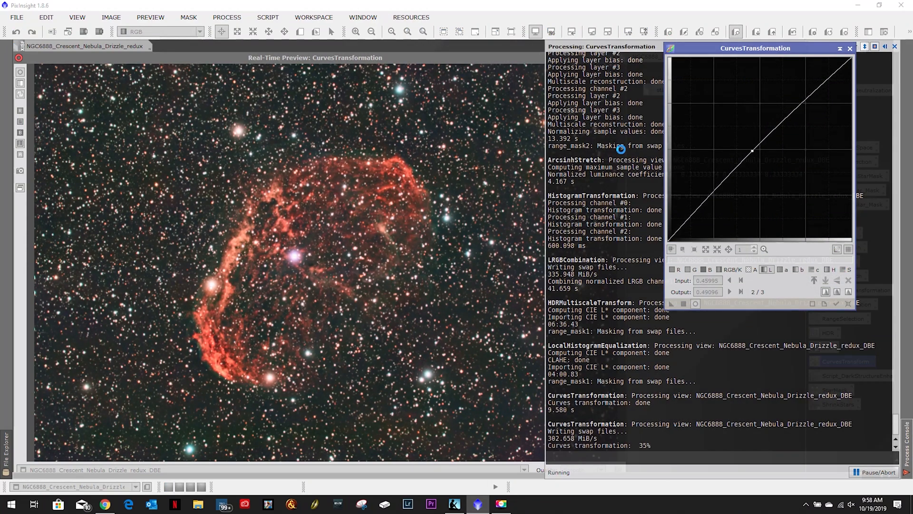
{"action": "left_click", "coordinate": [848, 280]}
Try a green curve point at input 0.46770, output 0.46253 and a red curve through 0.39793, 0.56072, resetting each attempt
{"action": "left_click", "coordinate": [675, 269]}
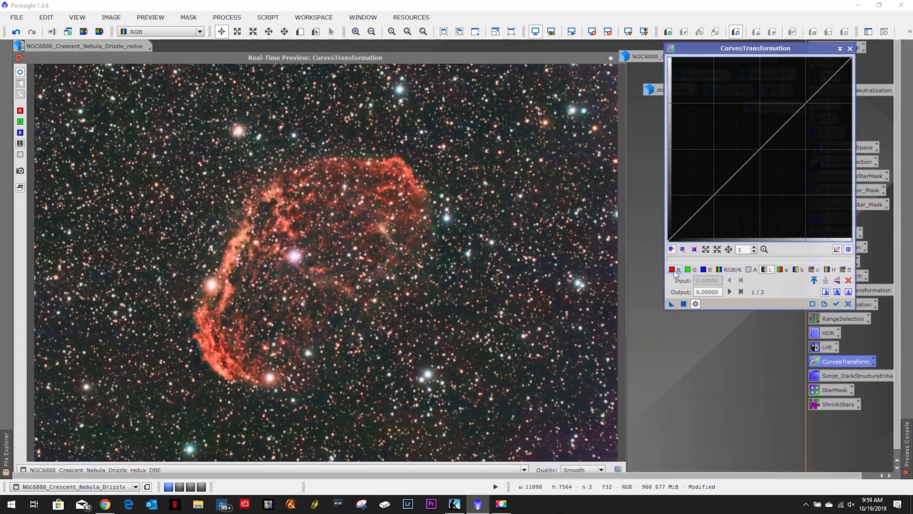
{"action": "left_click", "coordinate": [707, 269]}
{"action": "left_click", "coordinate": [688, 269]}
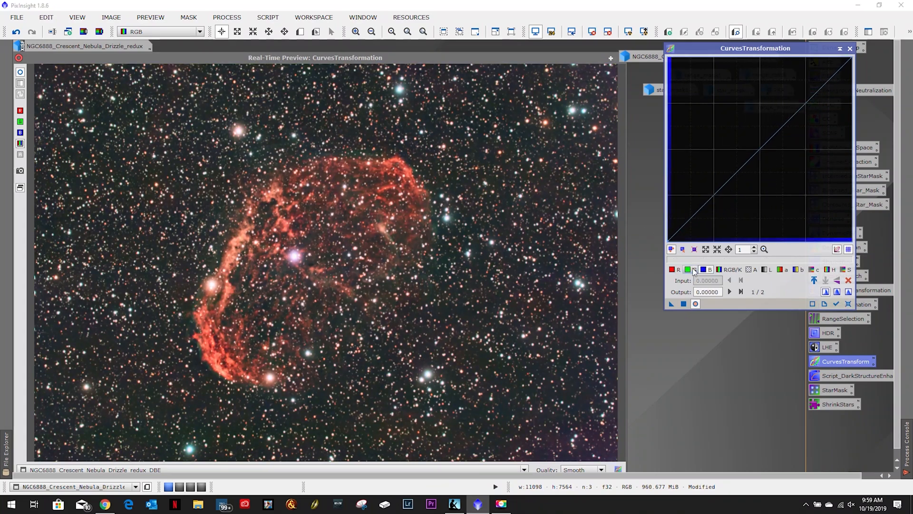
{"action": "left_click", "coordinate": [750, 145]}
{"action": "mouse_move", "coordinate": [750, 145]}
{"action": "left_mouse_down"}
{"action": "mouse_move", "coordinate": [761, 160]}
{"action": "mouse_move", "coordinate": [753, 156]}
{"action": "left_mouse_up"}
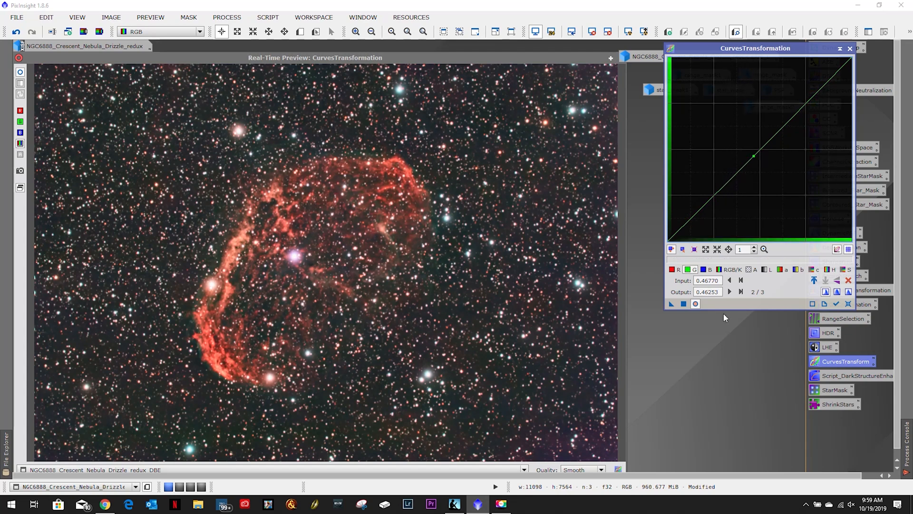
{"action": "left_click", "coordinate": [849, 304]}
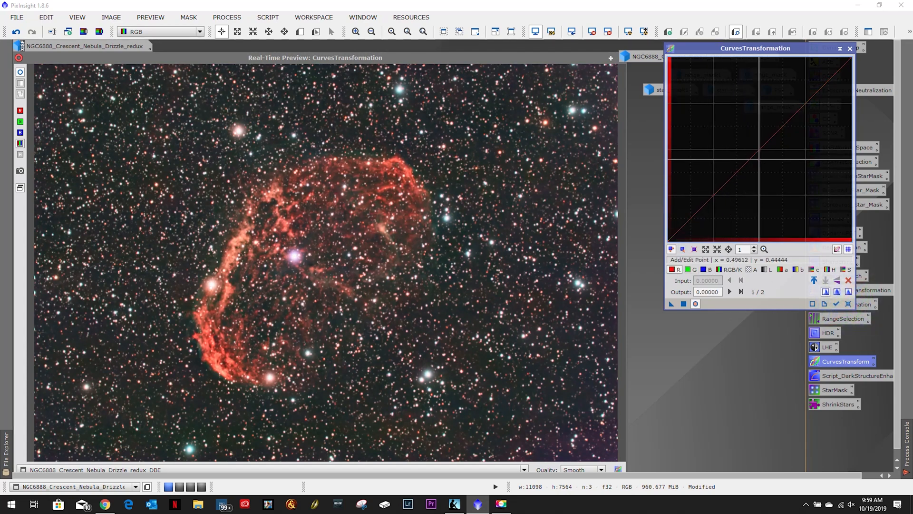
{"action": "mouse_move", "coordinate": [752, 149]}
{"action": "left_mouse_down"}
{"action": "mouse_move", "coordinate": [741, 139]}
{"action": "mouse_move", "coordinate": [773, 160]}
{"action": "mouse_move", "coordinate": [741, 138]}
{"action": "left_mouse_up"}
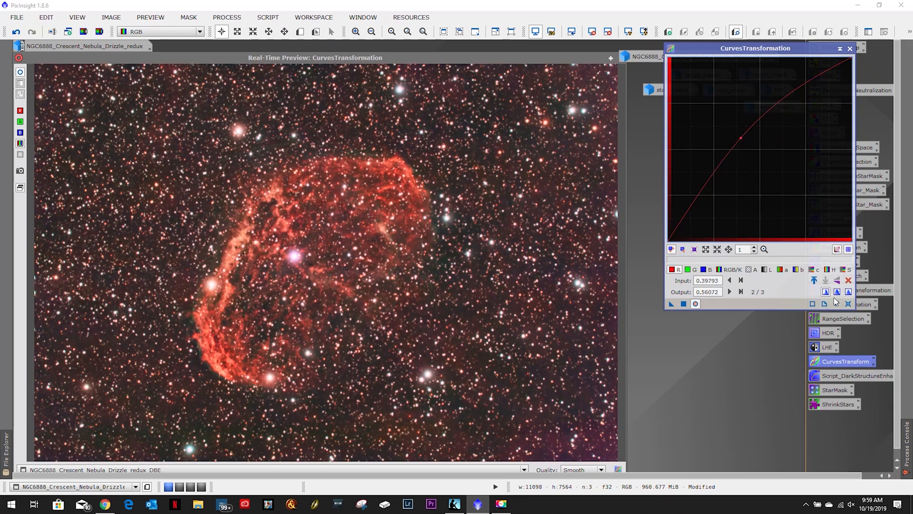
{"action": "left_click", "coordinate": [846, 302]}
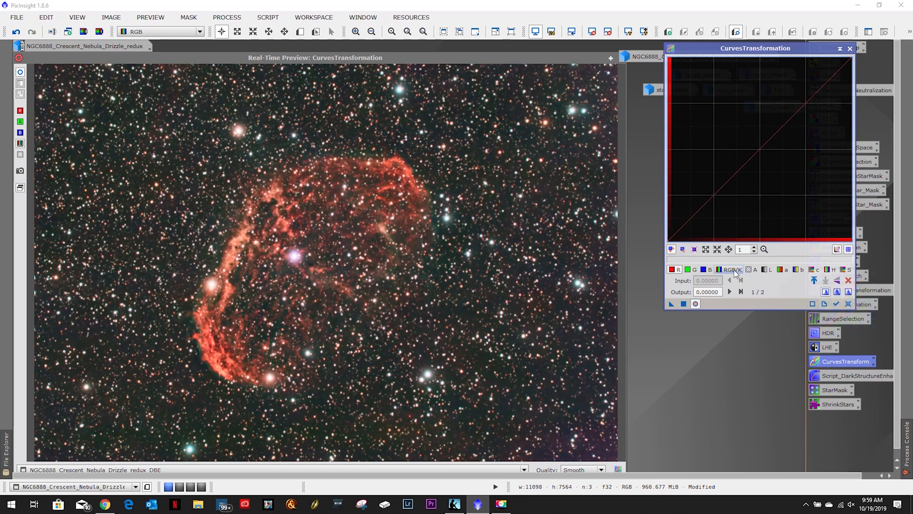
Try an RGB/K curve through input 0.50129, output 0.49096 and a raised chrominance curve through 0.45995, 0.52972, resetting each attempt
{"action": "left_click", "coordinate": [729, 270]}
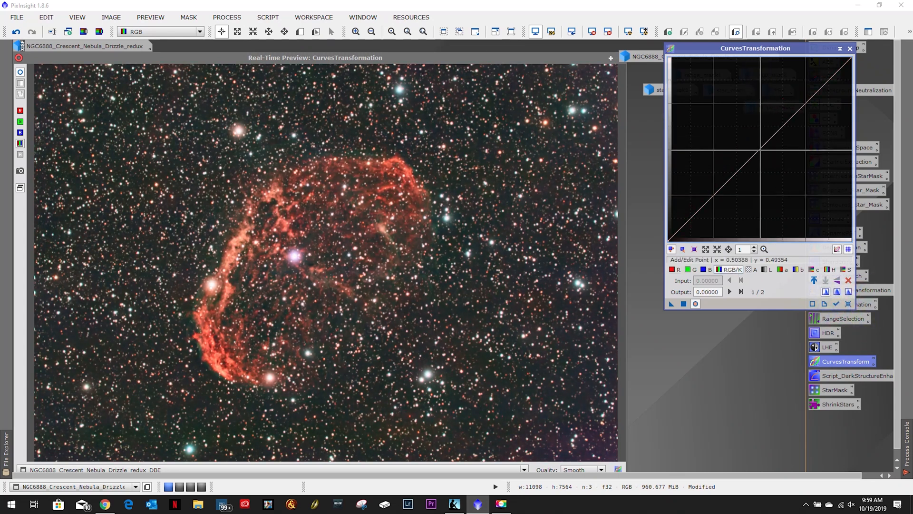
{"action": "left_click", "coordinate": [758, 148]}
{"action": "mouse_move", "coordinate": [758, 149]}
{"action": "left_mouse_down"}
{"action": "mouse_move", "coordinate": [751, 137]}
{"action": "mouse_move", "coordinate": [768, 172]}
{"action": "mouse_move", "coordinate": [753, 143]}
{"action": "mouse_move", "coordinate": [760, 150]}
{"action": "left_mouse_up"}
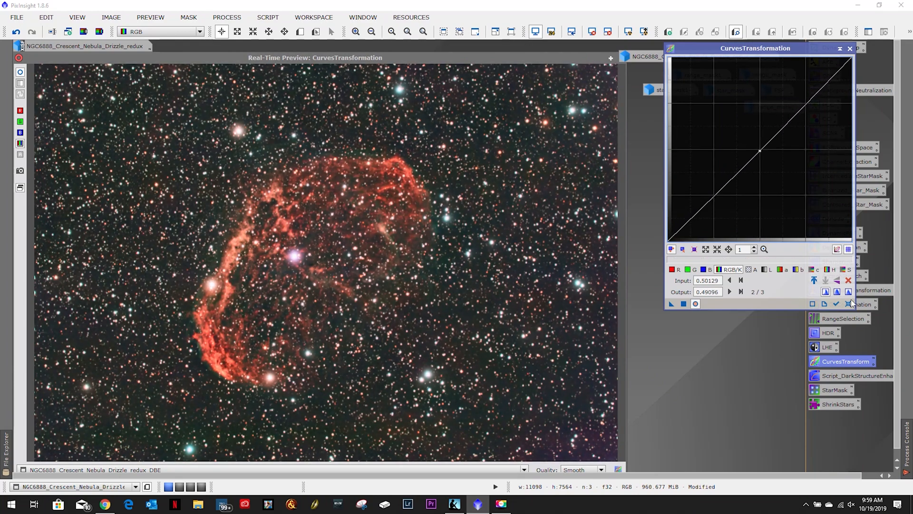
{"action": "left_click", "coordinate": [849, 280]}
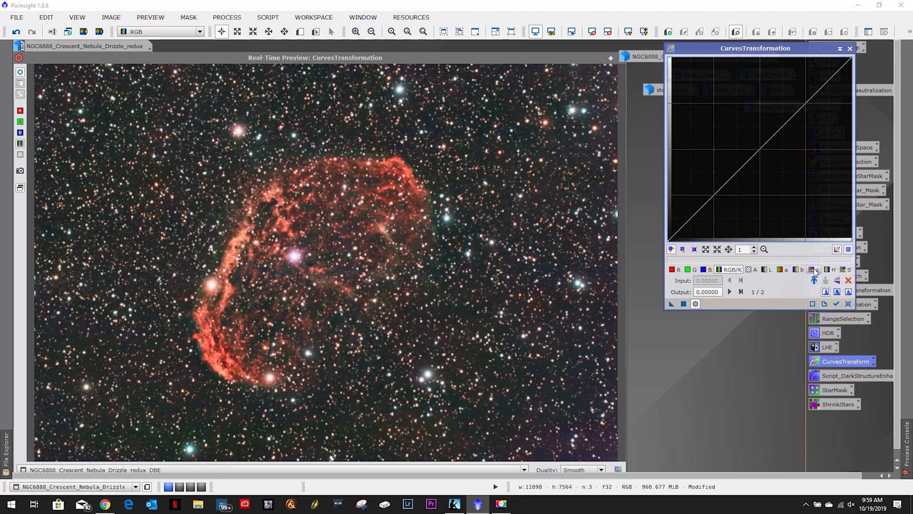
{"action": "left_click", "coordinate": [815, 269]}
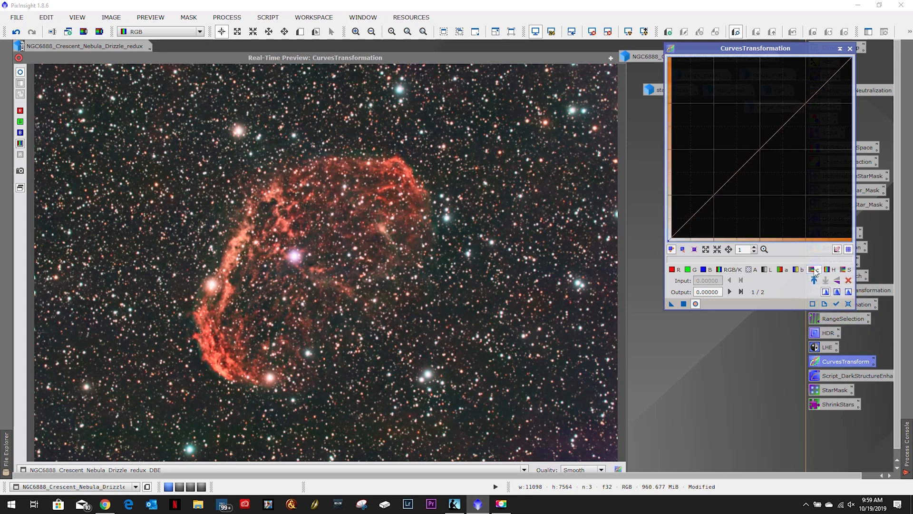
{"action": "left_click", "coordinate": [758, 149]}
{"action": "mouse_move", "coordinate": [758, 149]}
{"action": "left_mouse_down"}
{"action": "mouse_move", "coordinate": [726, 128]}
{"action": "mouse_move", "coordinate": [766, 163]}
{"action": "mouse_move", "coordinate": [754, 142]}
{"action": "left_mouse_up"}
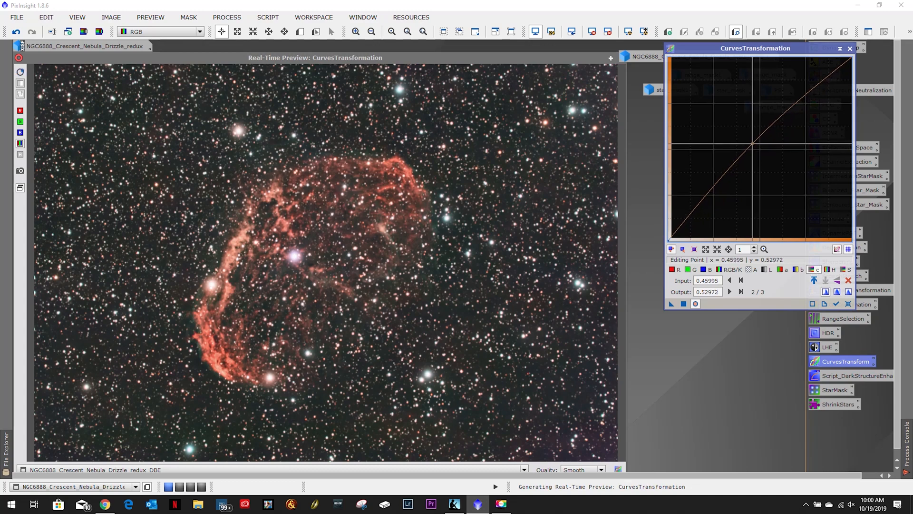
{"action": "left_click", "coordinate": [849, 303]}
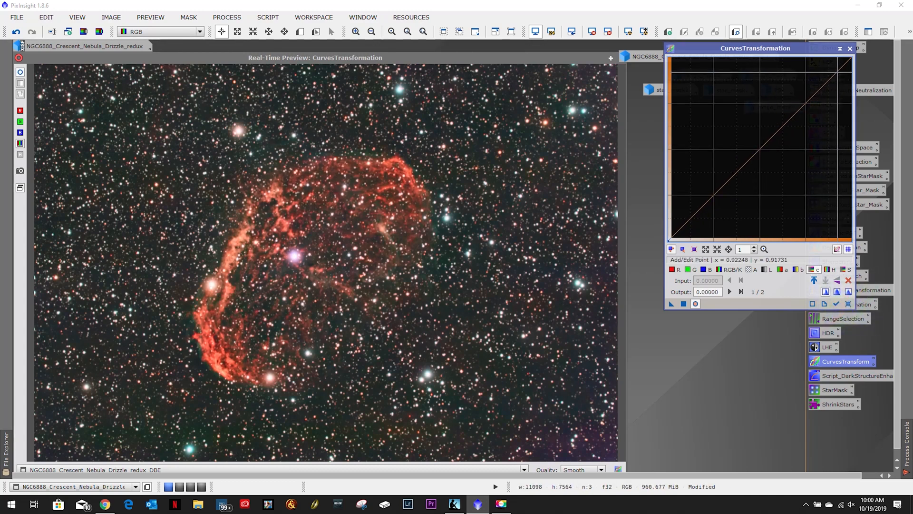
Close the real-time preview and the CurvesTransformation process
{"action": "left_click_drag", "start_coordinate": [589, 54], "coordinate": [560, 61]}
{"action": "left_click", "coordinate": [591, 61]}
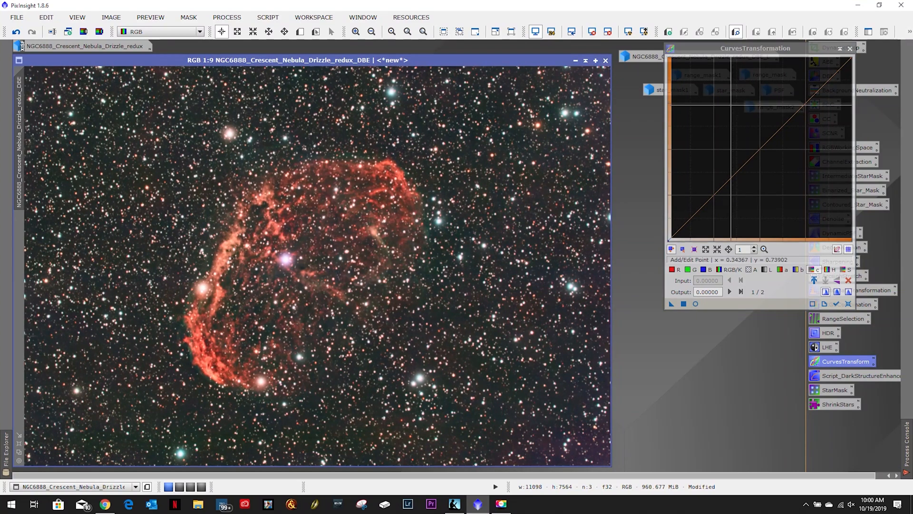
{"action": "left_click", "coordinate": [849, 49]}
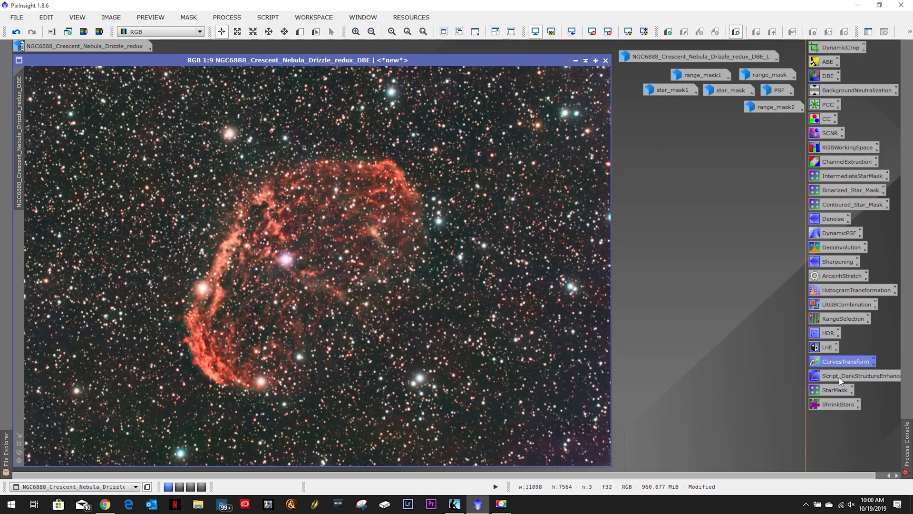
{"action": "left_click", "coordinate": [269, 17]}
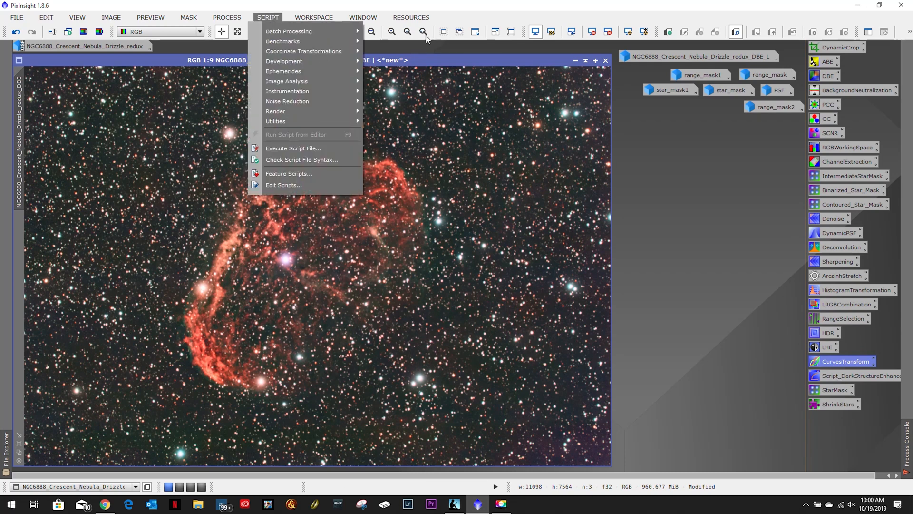
{"action": "left_click", "coordinate": [457, 5]}
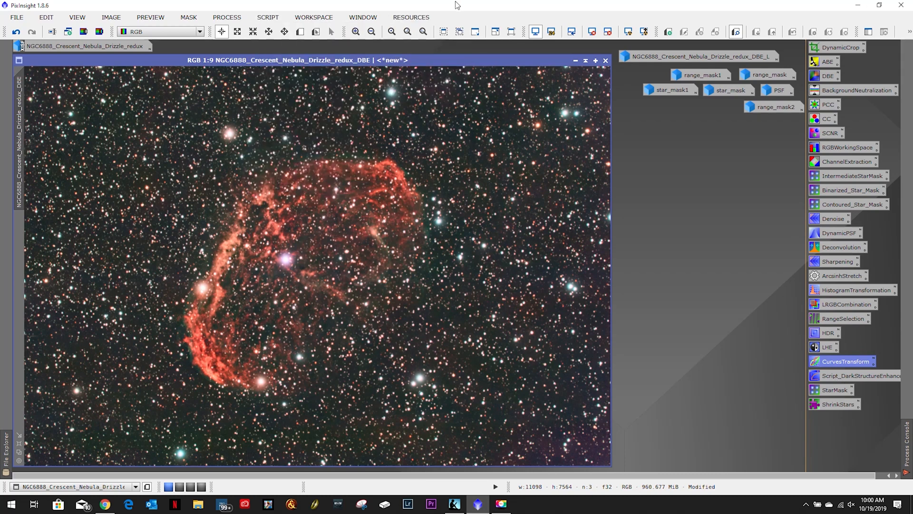
Undo and redo the last curves adjustment to compare the DBE image before and after it
{"action": "left_click", "coordinate": [17, 32]}
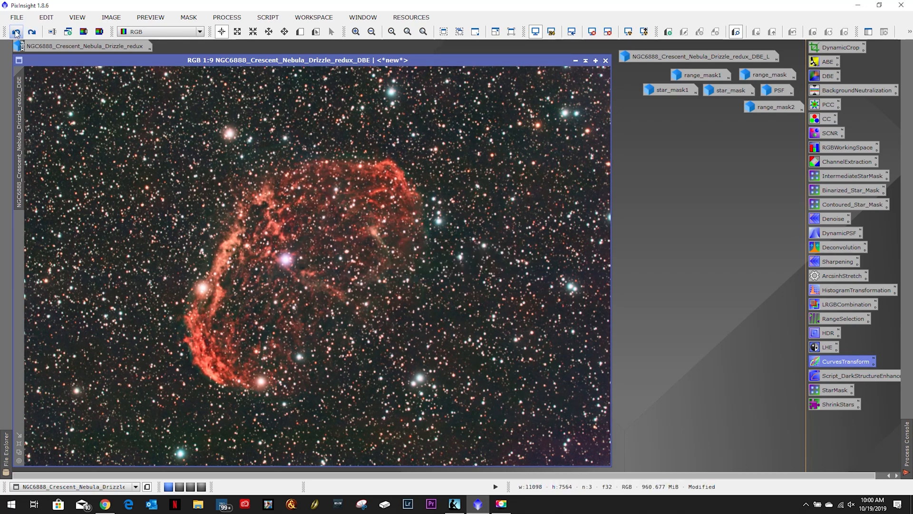
{"action": "left_click", "coordinate": [32, 32]}
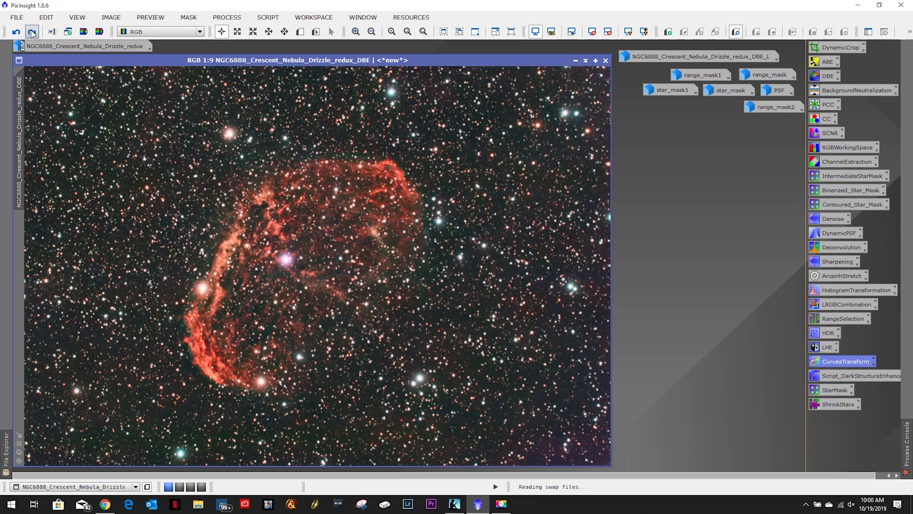
{"action": "left_click", "coordinate": [17, 32]}
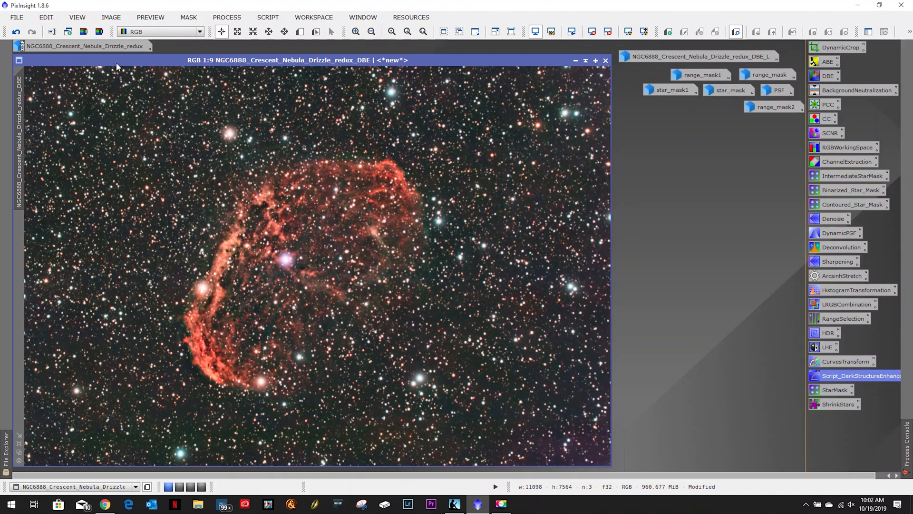
Undo and redo the dark structure enhancement repeatedly to compare its effect on the nebula
{"action": "left_click", "coordinate": [16, 32]}
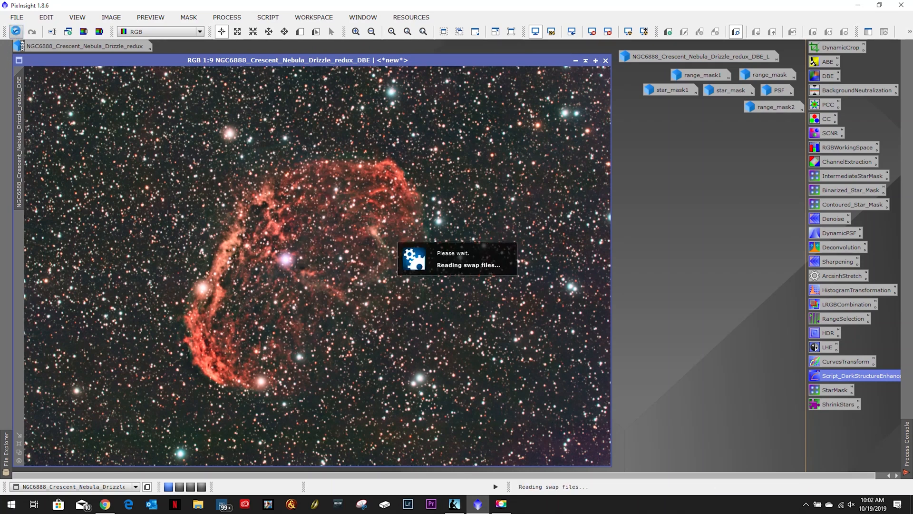
{"action": "left_click", "coordinate": [36, 36]}
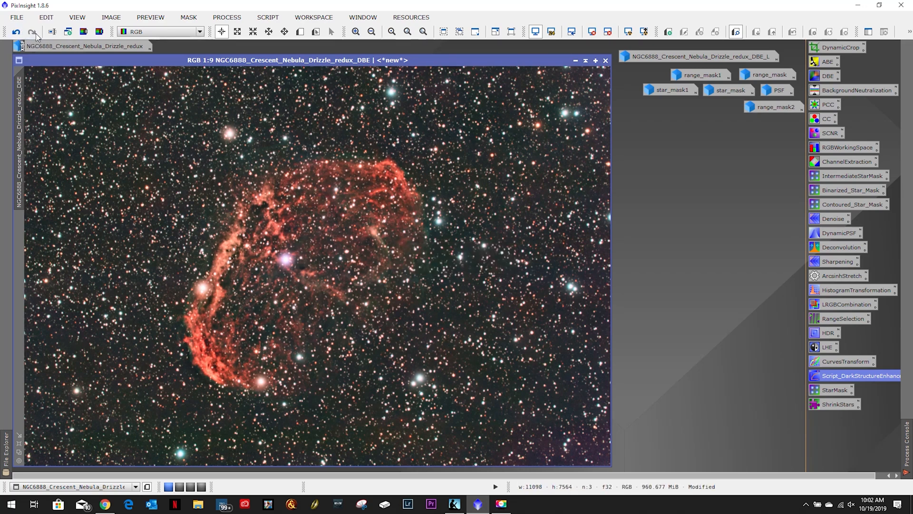
{"action": "left_click", "coordinate": [16, 34]}
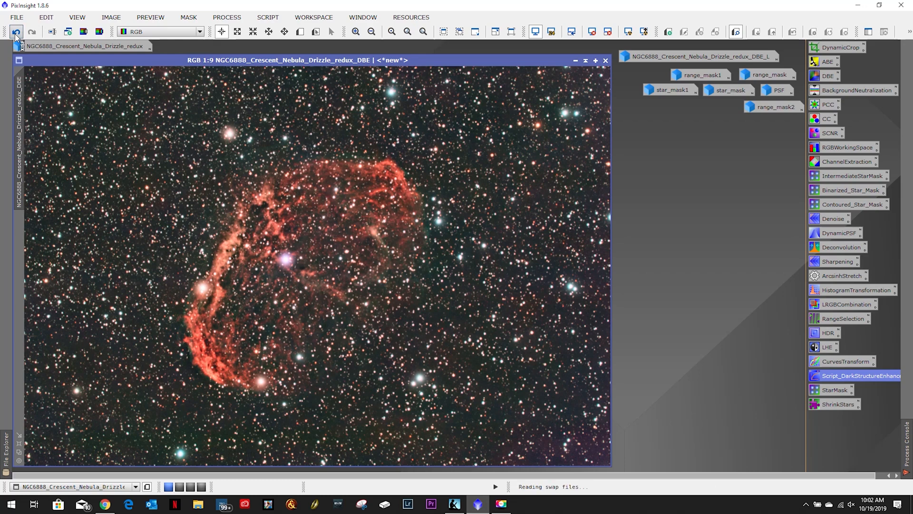
{"action": "left_click", "coordinate": [32, 36]}
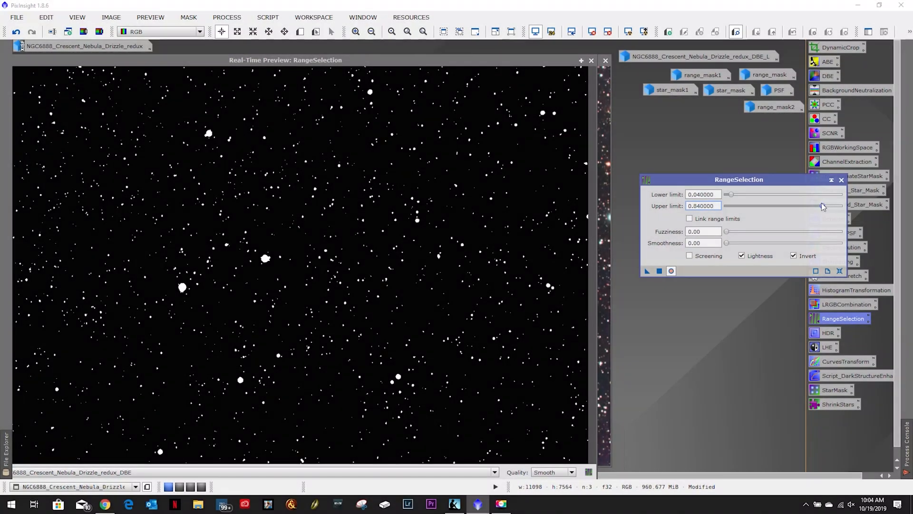
Try different lower and upper limits in RangeSelection to isolate the stars, including an upper limit of 0.65
{"action": "left_click_drag", "start_coordinate": [818, 205], "coordinate": [800, 206]}
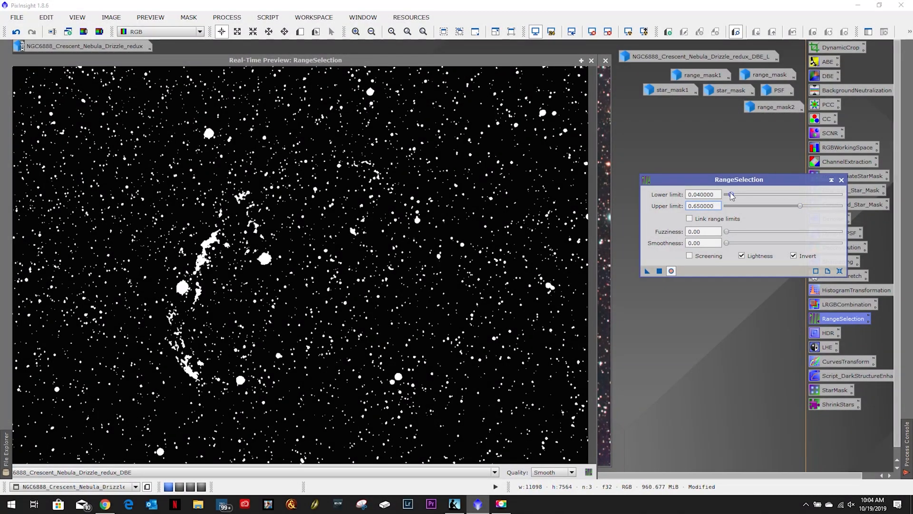
{"action": "left_click_drag", "start_coordinate": [731, 194], "coordinate": [719, 198]}
{"action": "mouse_move", "coordinate": [802, 207]}
{"action": "left_mouse_down"}
{"action": "mouse_move", "coordinate": [785, 207]}
{"action": "mouse_move", "coordinate": [819, 202]}
{"action": "left_mouse_up"}
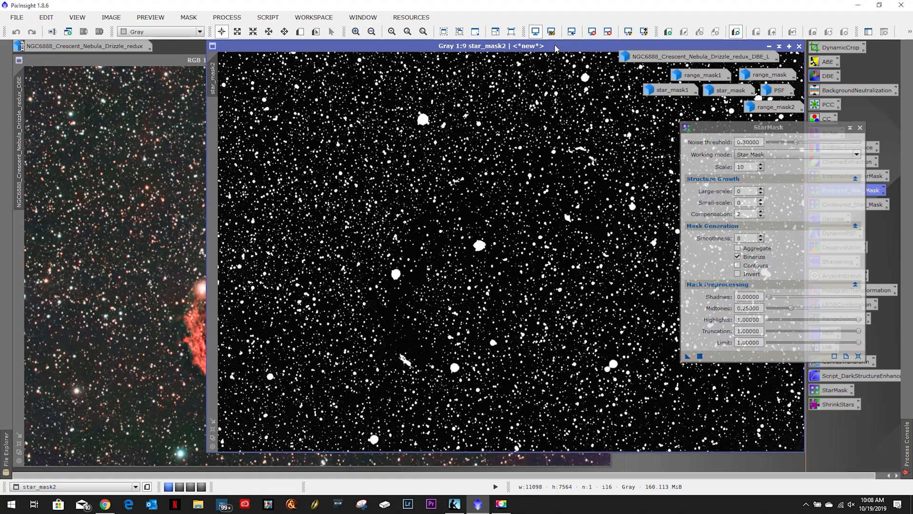
Apply star_mask2 as a mask to the DBE image and open the ShrinkStars MorphologicalTransformation
{"action": "left_click_drag", "start_coordinate": [561, 47], "coordinate": [498, 64]}
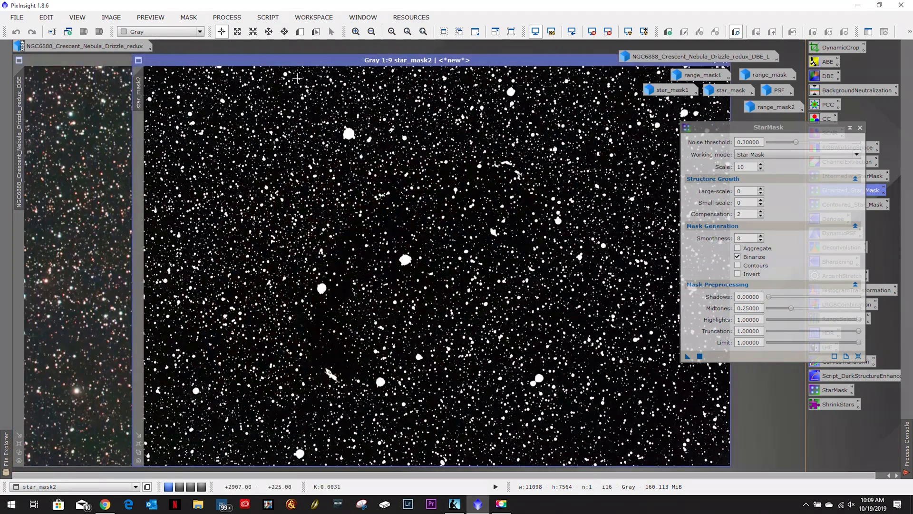
{"action": "left_click_drag", "start_coordinate": [139, 90], "coordinate": [16, 240]}
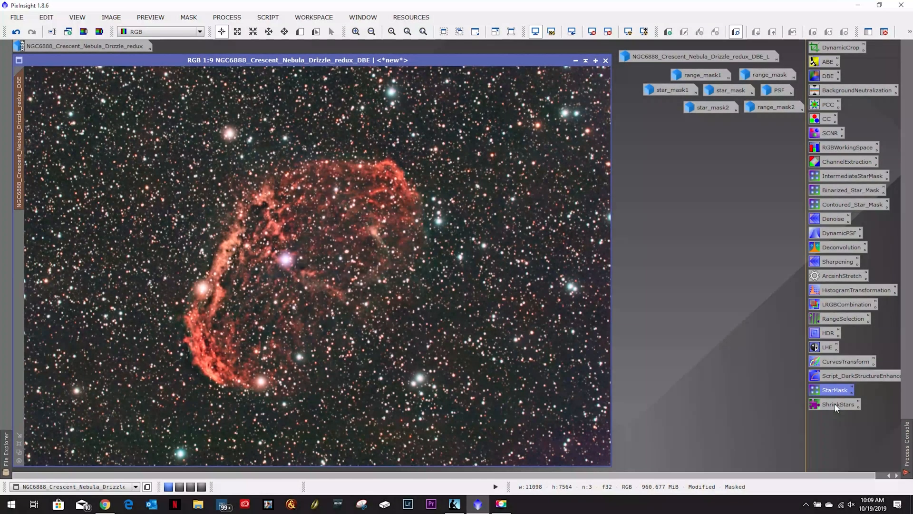
{"action": "double_click", "coordinate": [836, 405]}
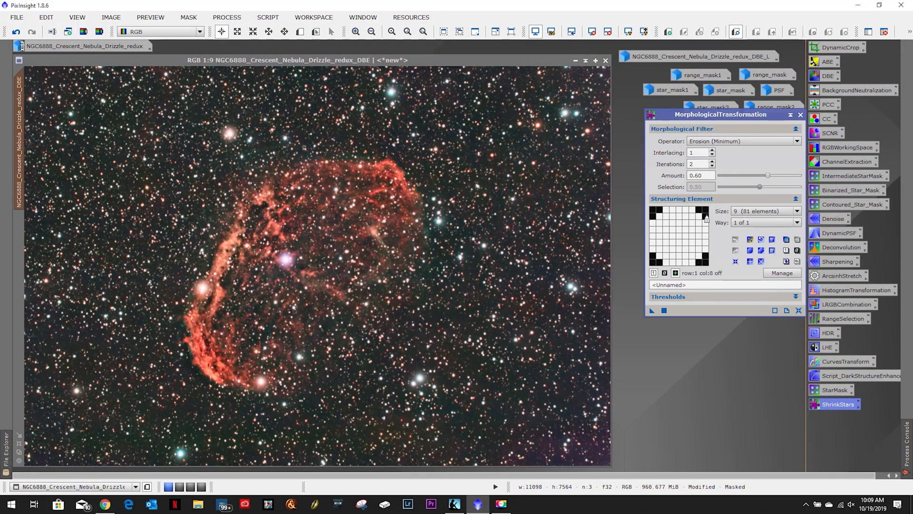
{"action": "double_click", "coordinate": [832, 392]}
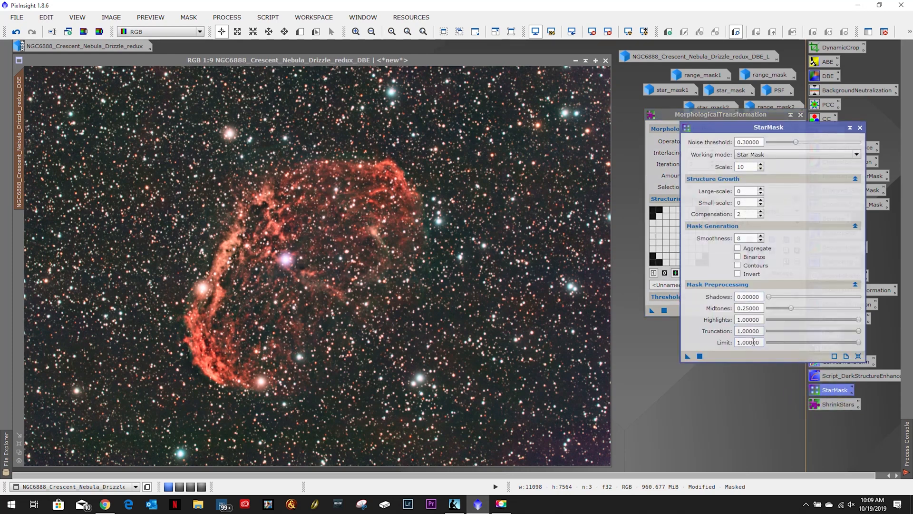
{"action": "left_click", "coordinate": [860, 128]}
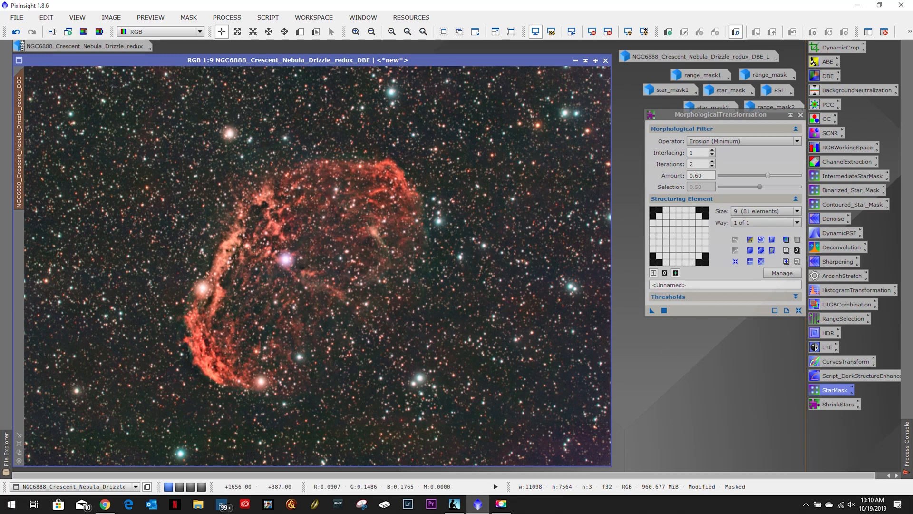
Compare the DBE image before and after the star reduction, and inspect the stars around the nebula's centre up close
{"action": "left_click", "coordinate": [17, 34]}
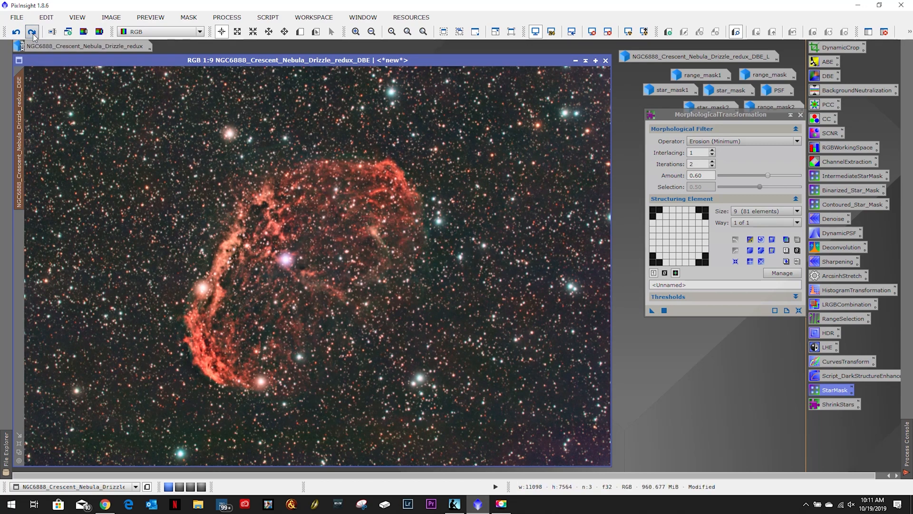
{"action": "left_click", "coordinate": [32, 32]}
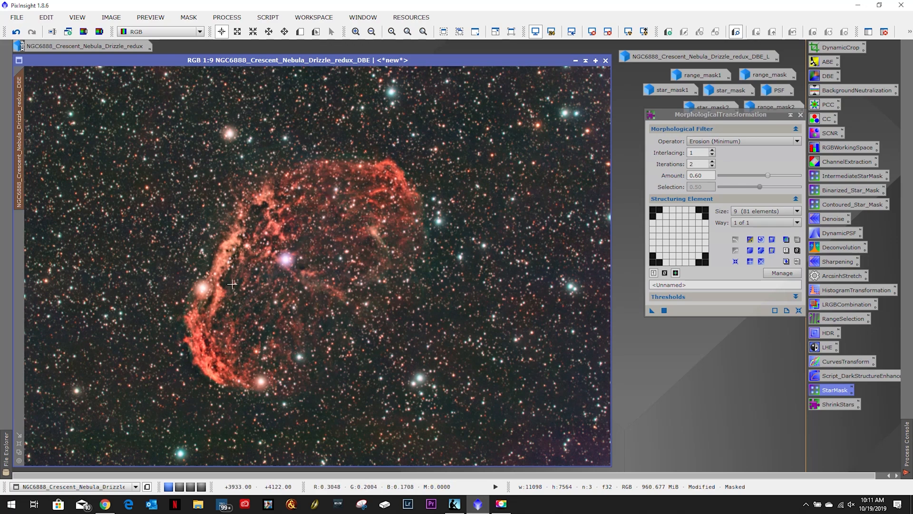
{"action": "scroll", "coordinate": [233, 284], "scroll_direction": "up", "scroll_amount": 7}
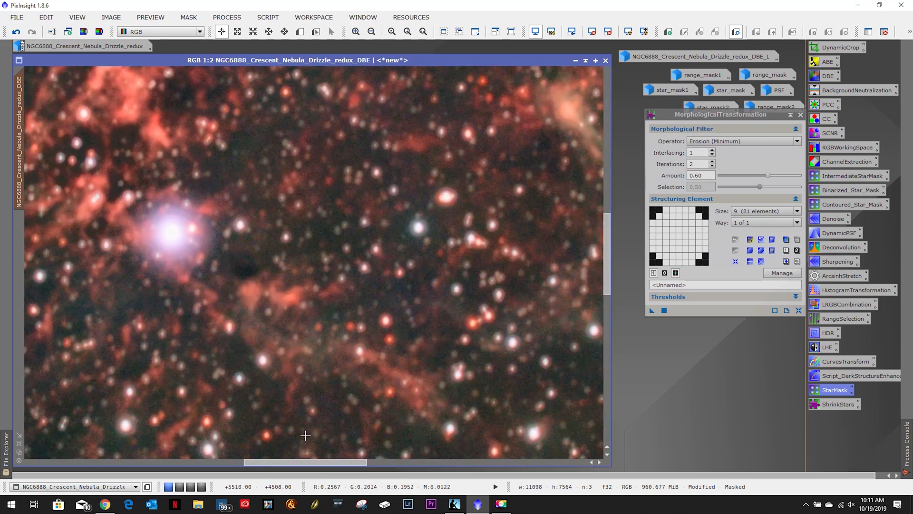
{"action": "mouse_move", "coordinate": [323, 463]}
{"action": "left_mouse_down"}
{"action": "mouse_move", "coordinate": [209, 466]}
{"action": "mouse_move", "coordinate": [363, 457]}
{"action": "mouse_move", "coordinate": [312, 456]}
{"action": "left_mouse_up"}
{"action": "scroll", "coordinate": [293, 307], "scroll_direction": "down", "scroll_amount": 6}
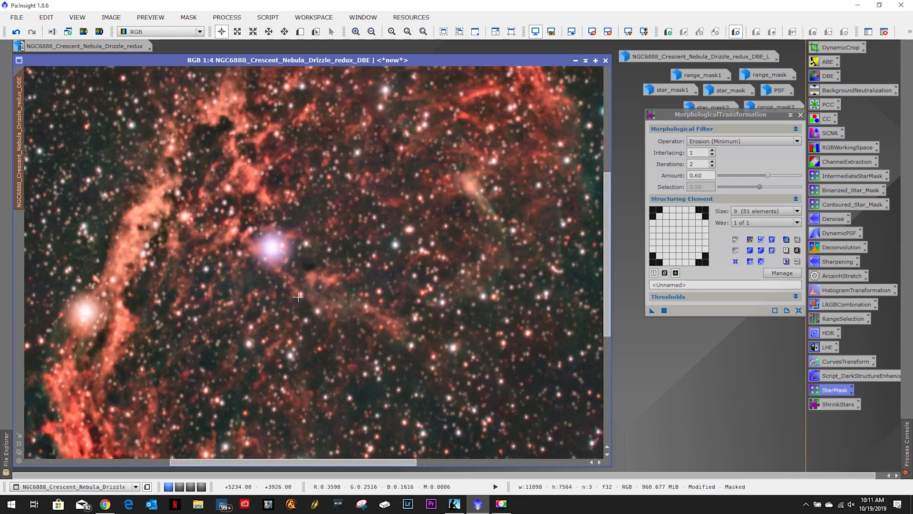
Undo the star reduction on the DBE image and inspect the stars around the nebula's centre up close
{"action": "scroll", "coordinate": [293, 308], "scroll_direction": "down", "scroll_amount": 1}
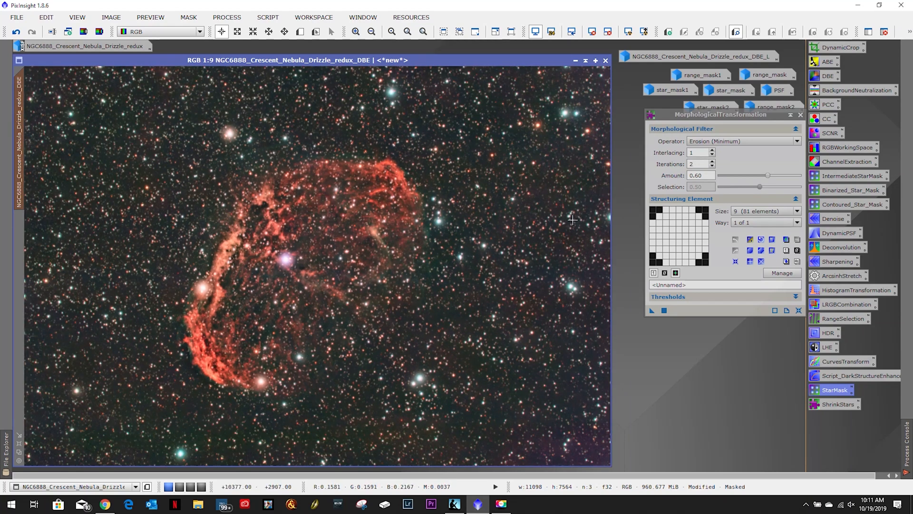
{"action": "left_click", "coordinate": [16, 31]}
{"action": "scroll", "coordinate": [411, 241], "scroll_direction": "up", "scroll_amount": 7}
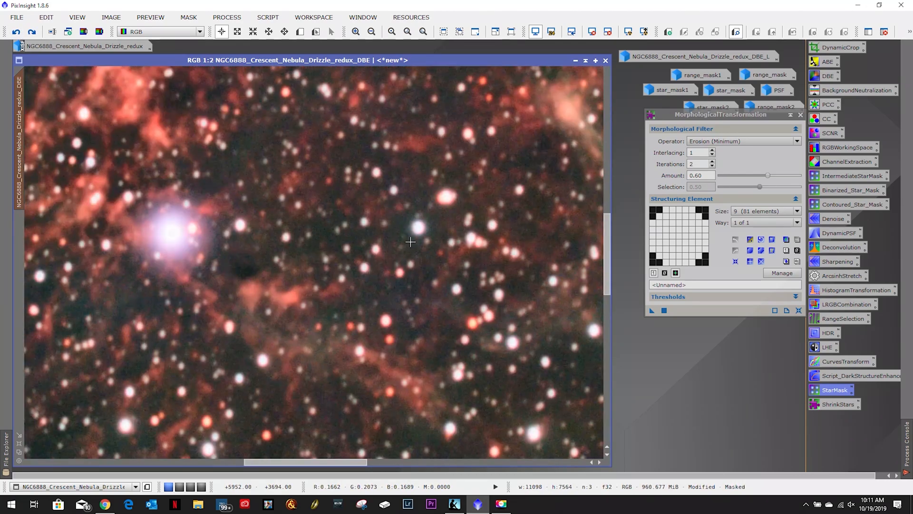
{"action": "scroll", "coordinate": [410, 242], "scroll_direction": "up", "scroll_amount": 2}
{"action": "scroll", "coordinate": [410, 242], "scroll_direction": "down", "scroll_amount": 9}
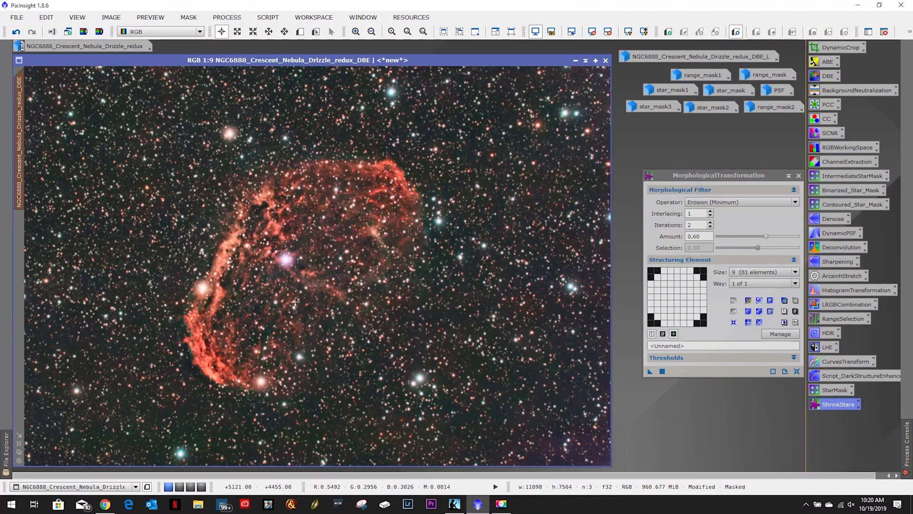
Apply the star-shrinking MorphologicalTransformation to the masked DBE image and compare the stars before and after
{"action": "scroll", "coordinate": [297, 304], "scroll_direction": "up", "scroll_amount": 8}
{"action": "scroll", "coordinate": [297, 305], "scroll_direction": "down", "scroll_amount": 1}
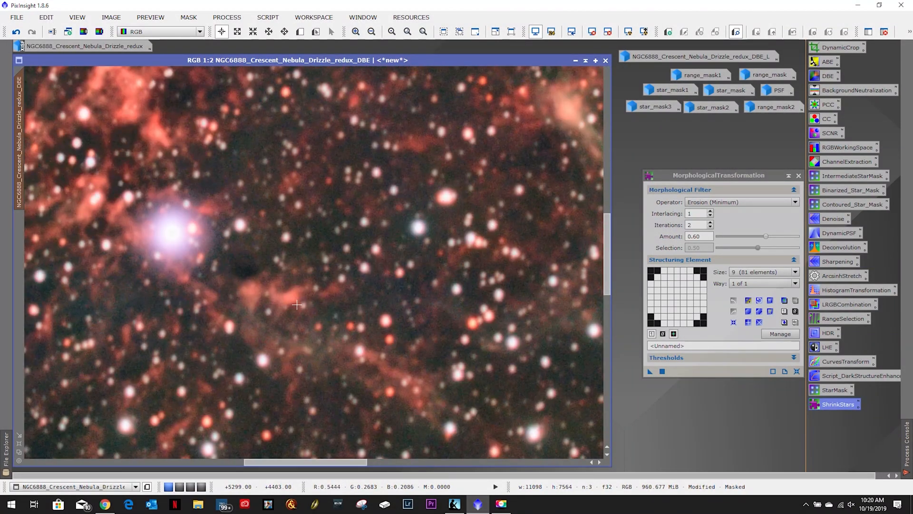
{"action": "scroll", "coordinate": [297, 305], "scroll_direction": "up", "scroll_amount": 2}
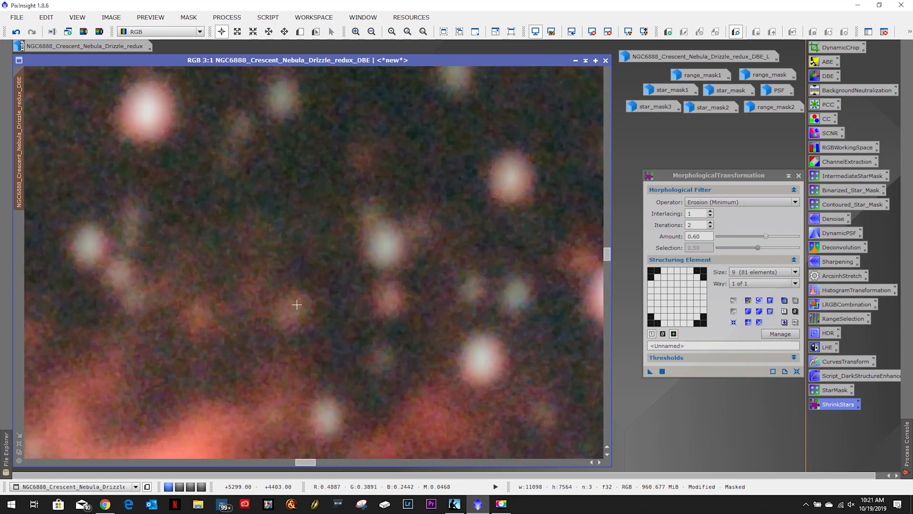
{"action": "scroll", "coordinate": [297, 305], "scroll_direction": "down", "scroll_amount": 6}
{"action": "scroll", "coordinate": [296, 304], "scroll_direction": "down", "scroll_amount": 3}
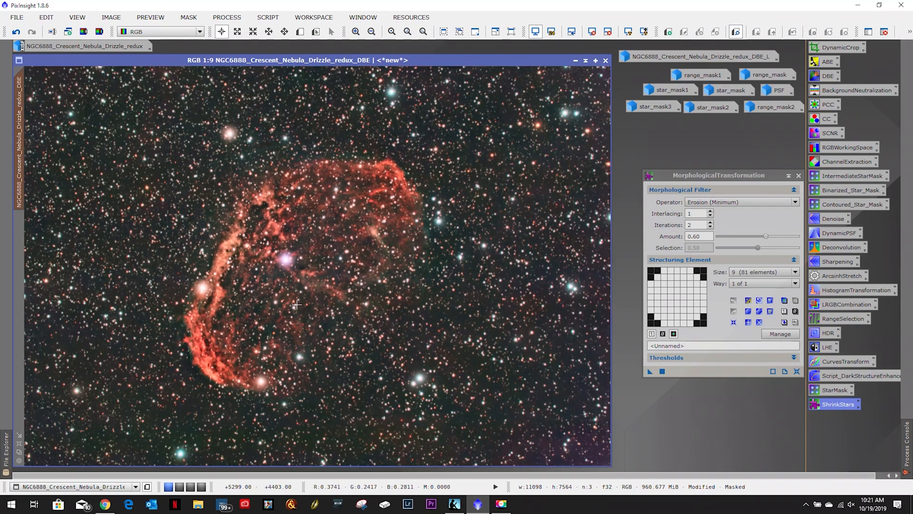
{"action": "left_click", "coordinate": [650, 371]}
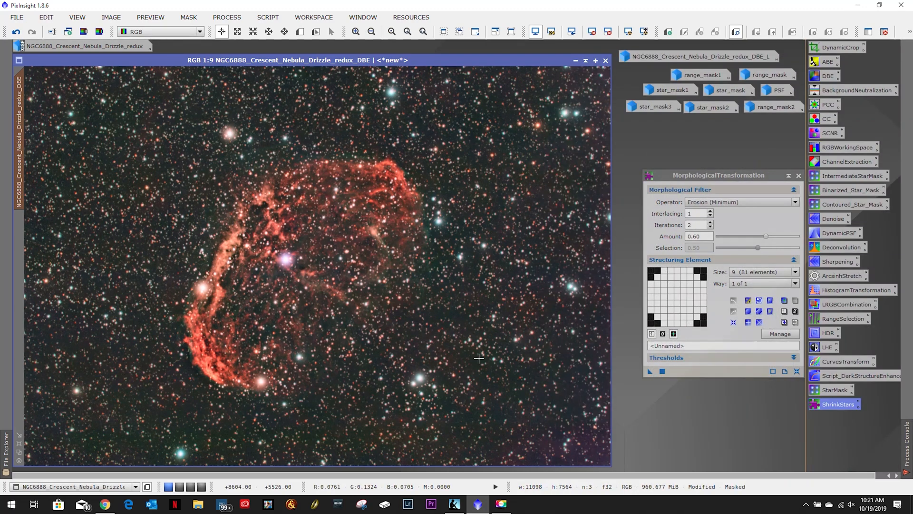
{"action": "left_click", "coordinate": [18, 32]}
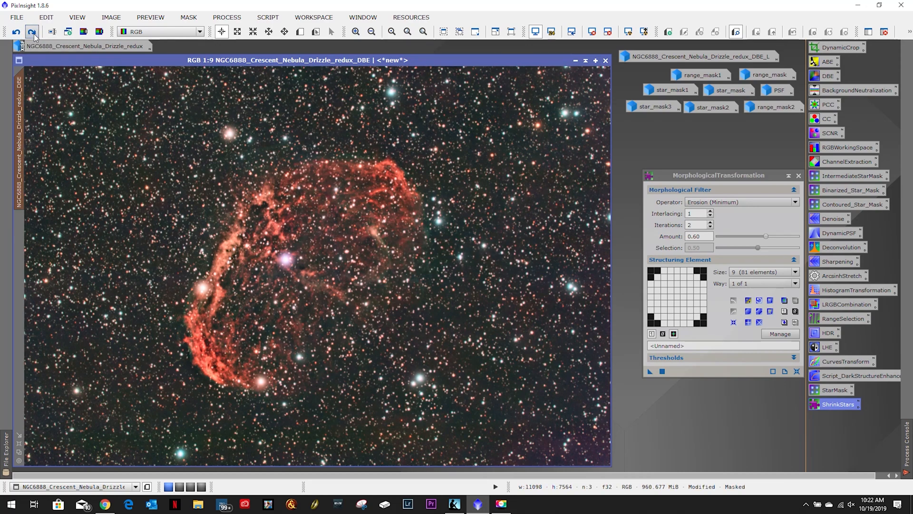
Close MorphologicalTransformation and remove the mask from the DBE image
{"action": "left_click", "coordinate": [799, 176]}
{"action": "left_click", "coordinate": [189, 18]}
{"action": "left_click", "coordinate": [200, 49]}
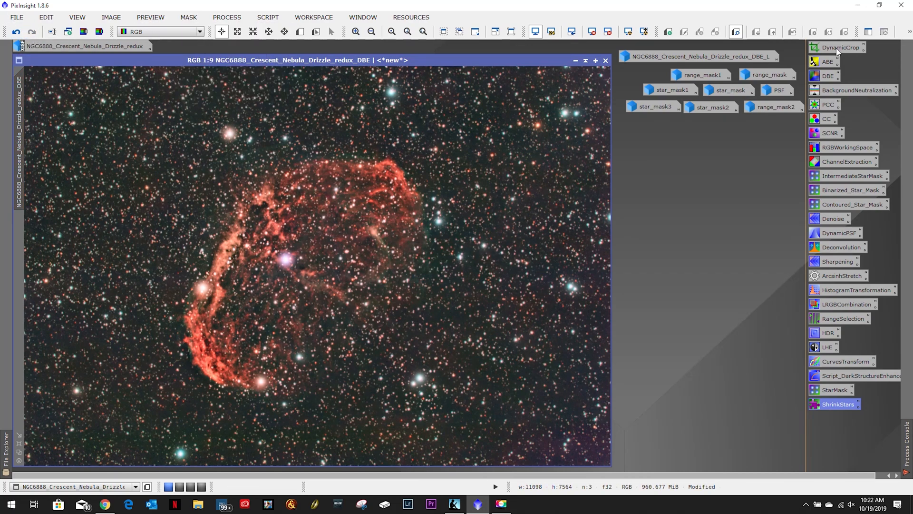
Start a DynamicCrop on the DBE image with a width of 1980, trying heights of 1080, 2160 and 4320
{"action": "double_click", "coordinate": [840, 47]}
{"action": "type", "text": "1980"}
{"action": "key", "text": "Tab"}
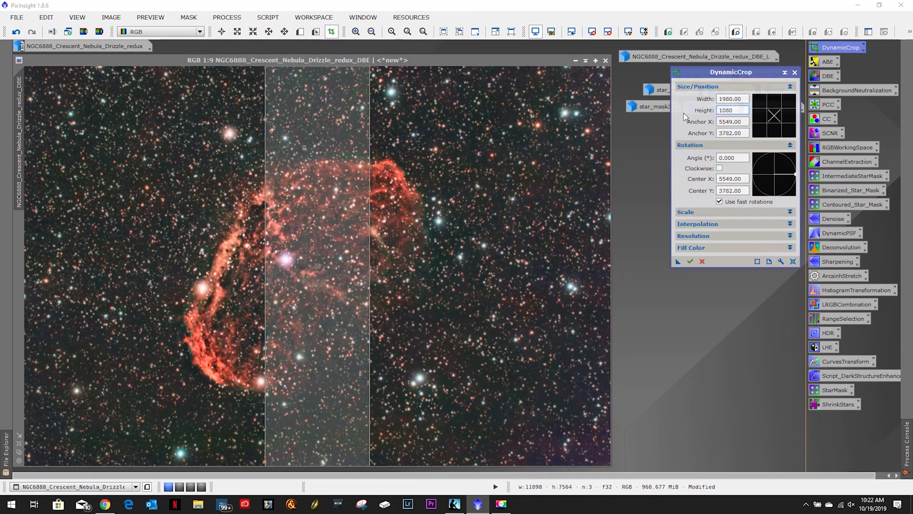
{"action": "type", "text": "1080"}
{"action": "key", "text": "Return"}
{"action": "type", "text": "2160"}
{"action": "key", "text": "Return"}
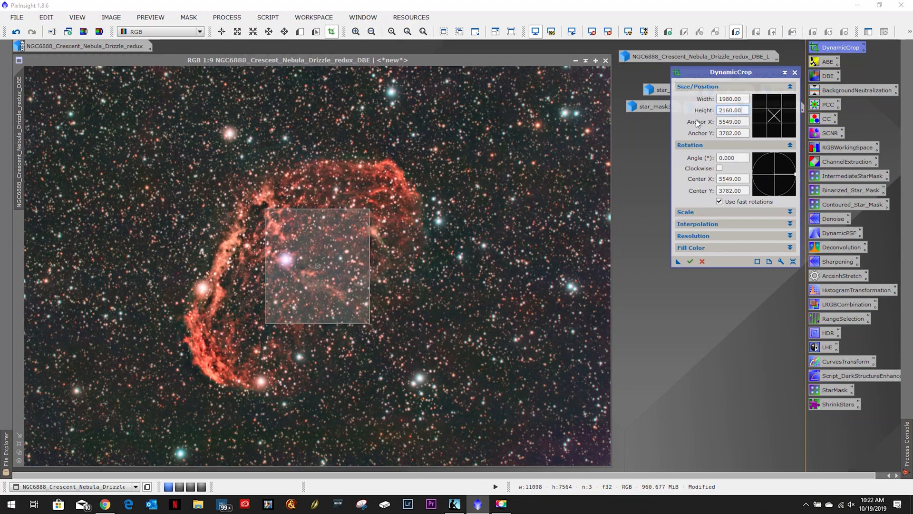
{"action": "left_click_drag", "start_coordinate": [743, 111], "coordinate": [699, 113]}
{"action": "type", "text": "4320"}
{"action": "key", "text": "Return"}
Calculate 1080*5 in Calculator and set the crop height to 5400
{"action": "key", "text": "super+r"}
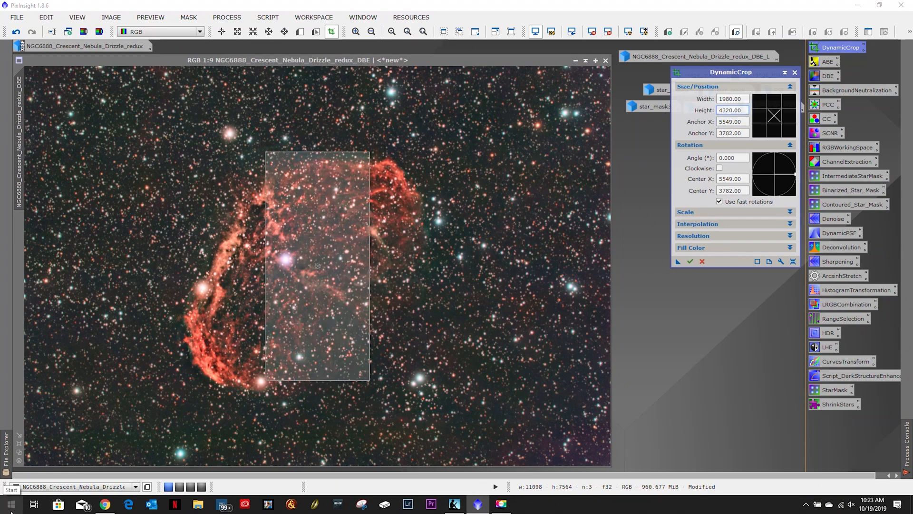
{"action": "type", "text": "calc"}
{"action": "key", "text": "Return"}
{"action": "type", "text": "1080*5"}
{"action": "key", "text": "Return"}
{"action": "left_click", "coordinate": [558, 39]}
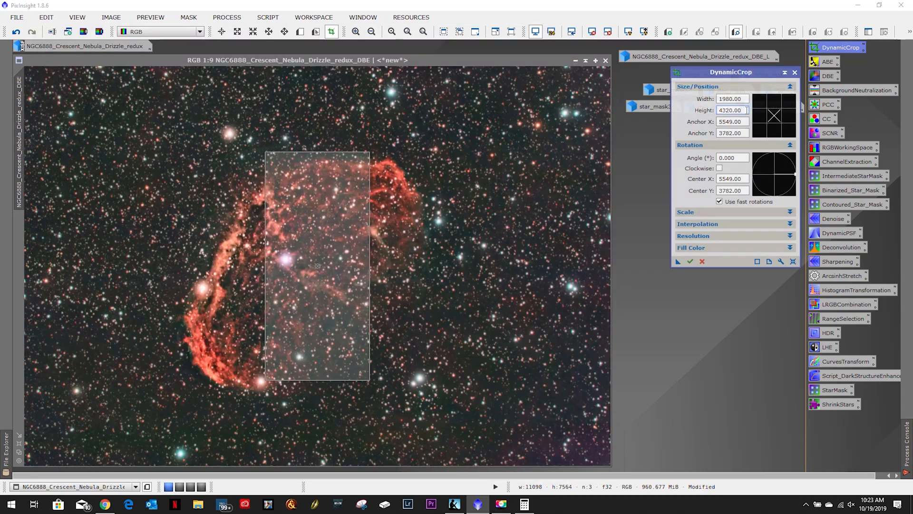
{"action": "type", "text": "5400"}
{"action": "key", "text": "Return"}
Calculate 1980*5, set the crop width to 9900, and reposition the crop frame around the nebula
{"action": "left_click", "coordinate": [525, 504]}
{"action": "type", "text": "1980*5"}
{"action": "key", "text": "Return"}
{"action": "left_click", "coordinate": [558, 39]}
{"action": "left_click_drag", "start_coordinate": [743, 99], "coordinate": [673, 100]}
{"action": "type", "text": "9900"}
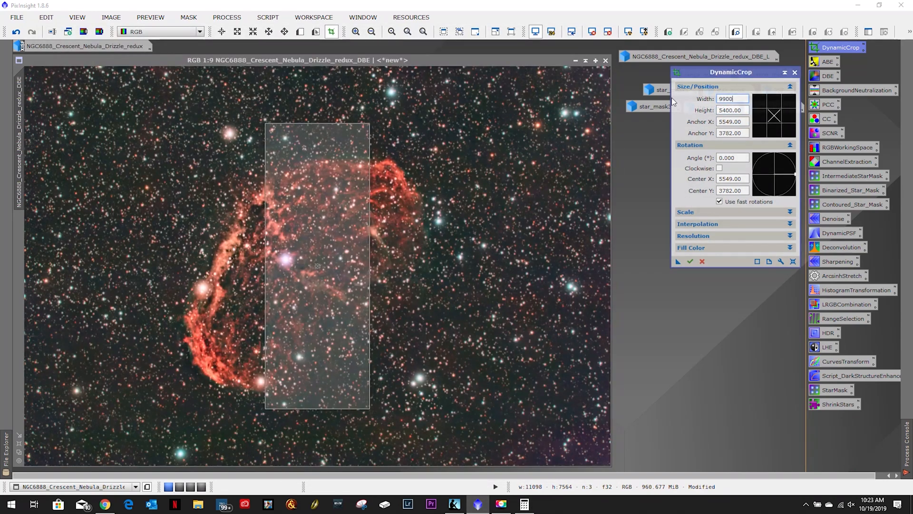
{"action": "key", "text": "Return"}
{"action": "mouse_move", "coordinate": [364, 260]}
{"action": "left_mouse_down"}
{"action": "mouse_move", "coordinate": [352, 265]}
{"action": "mouse_move", "coordinate": [343, 255]}
{"action": "mouse_move", "coordinate": [354, 261]}
{"action": "left_mouse_up"}
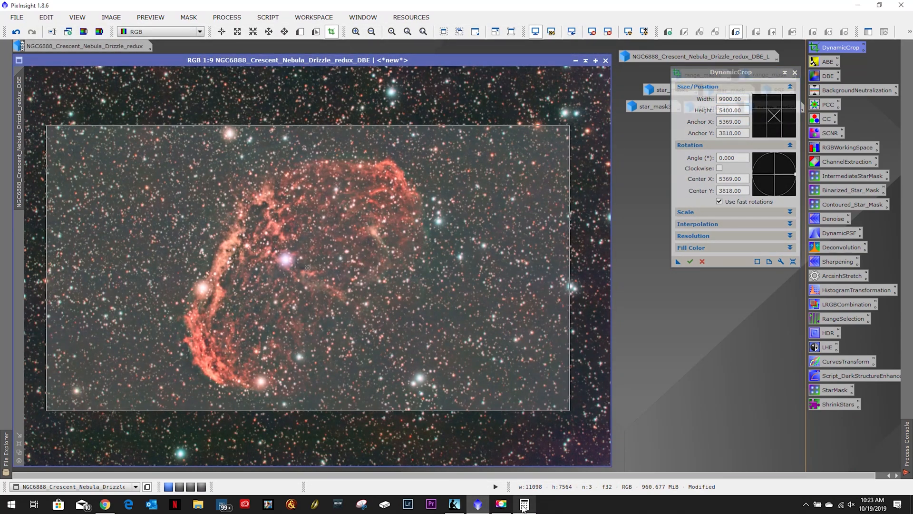
Calculate 1920*6, try a crop width of 11520, and shift the crop frame over the nebula
{"action": "left_click", "coordinate": [525, 504]}
{"action": "type", "text": "1960"}
{"action": "key", "text": "BackSpace"}
{"action": "key", "text": "BackSpace"}
{"action": "type", "text": "20*6"}
{"action": "key", "text": "Return"}
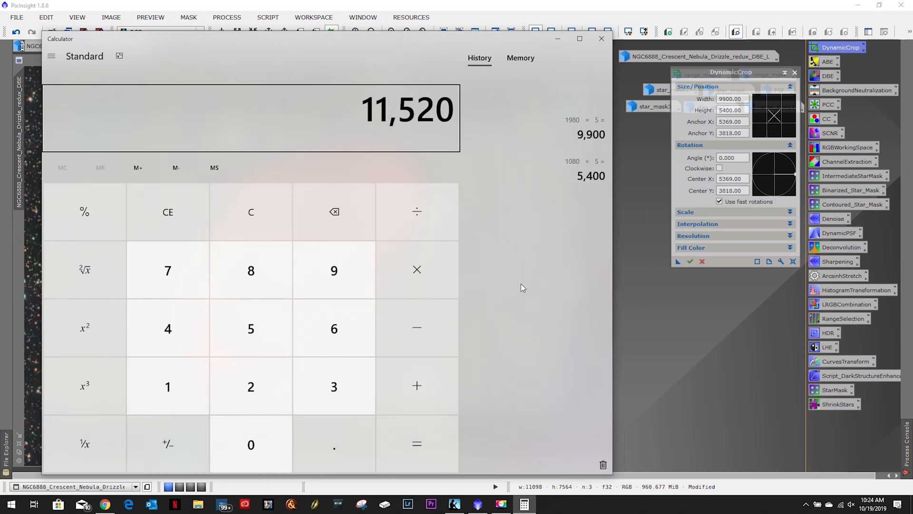
{"action": "left_click", "coordinate": [558, 38]}
{"action": "left_click_drag", "start_coordinate": [743, 99], "coordinate": [673, 100]}
{"action": "type", "text": "11520"}
{"action": "left_click", "coordinate": [524, 504]}
{"action": "left_click", "coordinate": [558, 38]}
{"action": "left_click_drag", "start_coordinate": [299, 265], "coordinate": [299, 265]}
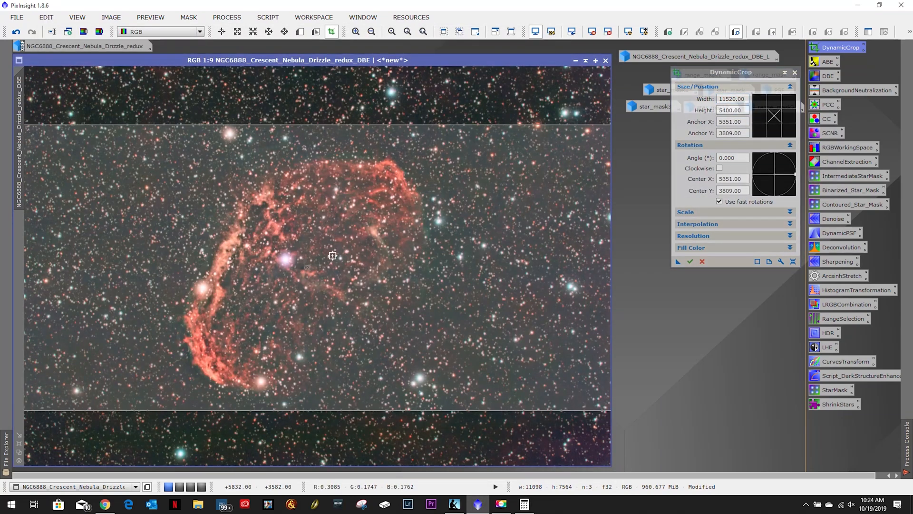
Calculate 1920*5.5 in Calculator and set the crop width to 10560
{"action": "left_click", "coordinate": [524, 504]}
{"action": "type", "text": "1920*5.5"}
{"action": "key", "text": "Return"}
{"action": "left_click_drag", "start_coordinate": [748, 101], "coordinate": [673, 100]}
{"action": "type", "text": "10560"}
{"action": "key", "text": "Return"}
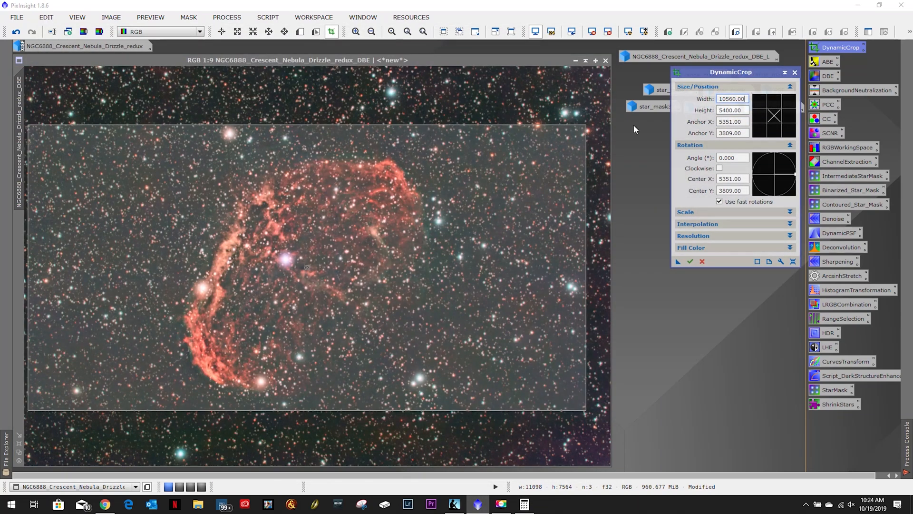
Calculate 1080*5.5 in Calculator and set the crop height to 5940
{"action": "left_click", "coordinate": [524, 505]}
{"action": "type", "text": "1080*5.5"}
{"action": "key", "text": "Return"}
{"action": "left_click_drag", "start_coordinate": [744, 111], "coordinate": [664, 116]}
{"action": "type", "text": "5940"}
{"action": "key", "text": "Return"}
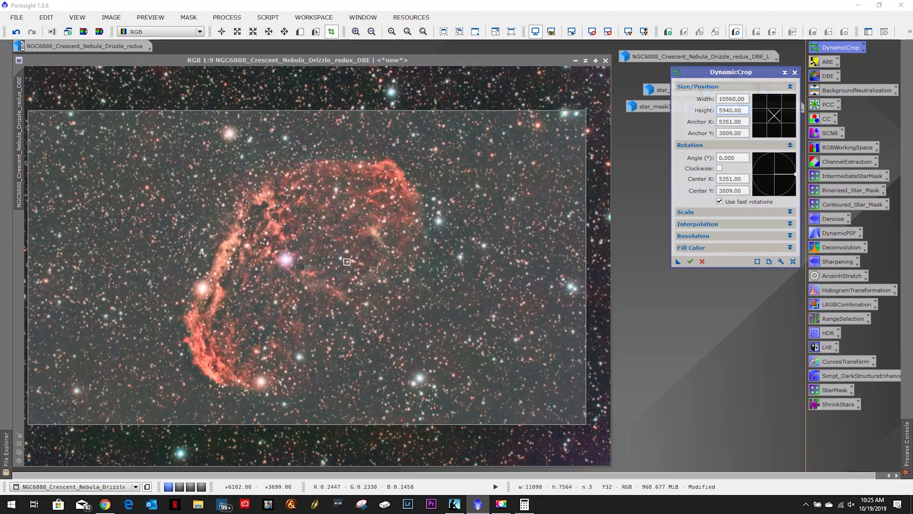
Reposition the crop frame to about anchor 5540, 3737 and execute the crop, accepting the deletion of the WCS keywords
{"action": "mouse_move", "coordinate": [347, 262]}
{"action": "left_mouse_down"}
{"action": "mouse_move", "coordinate": [365, 254]}
{"action": "mouse_move", "coordinate": [339, 269]}
{"action": "left_mouse_up"}
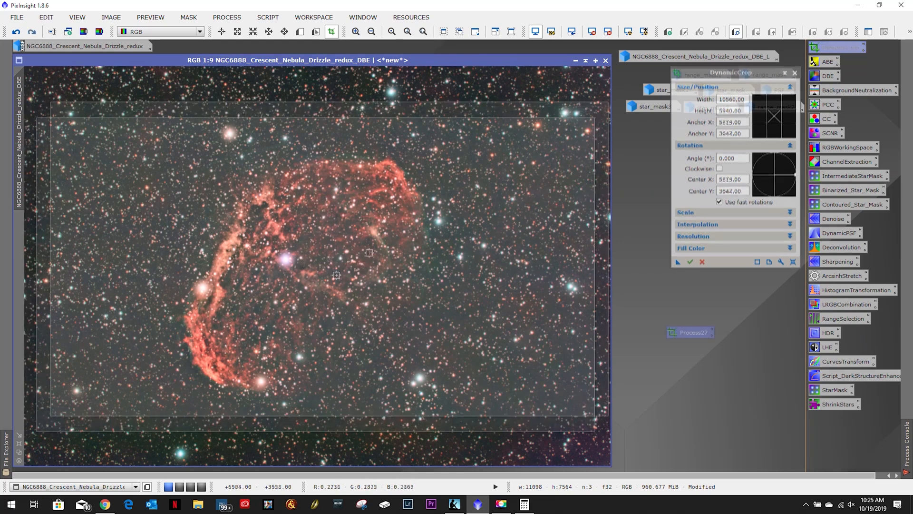
{"action": "left_click_drag", "start_coordinate": [338, 271], "coordinate": [338, 264]}
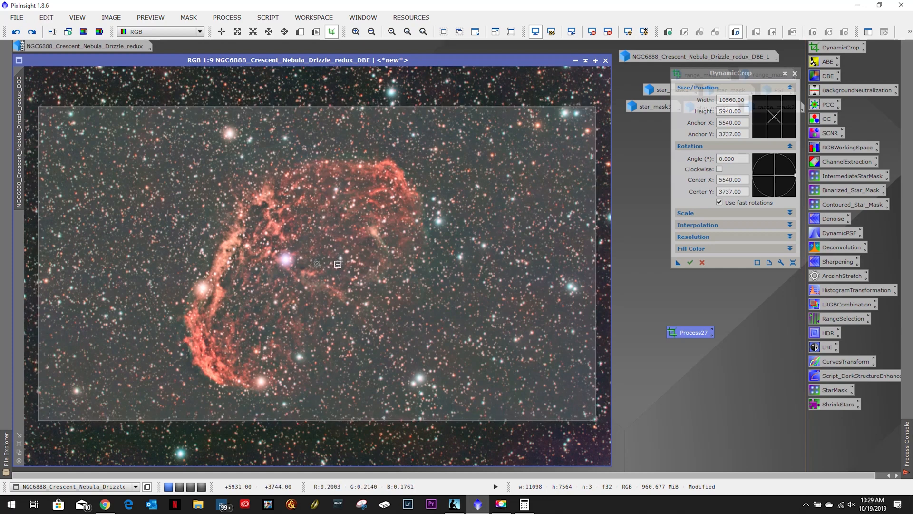
{"action": "left_click", "coordinate": [692, 263]}
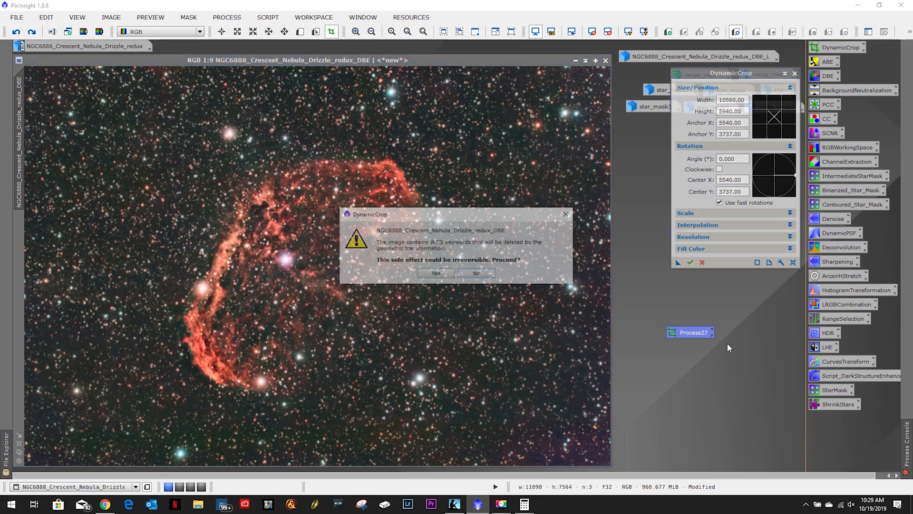
{"action": "left_click", "coordinate": [436, 275]}
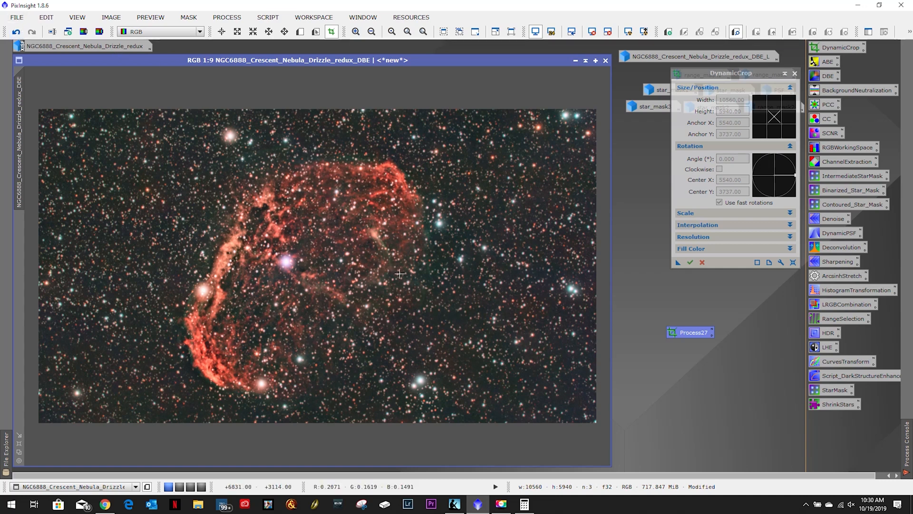
Start saving the cropped DBE image as a new file
{"action": "left_click", "coordinate": [18, 18]}
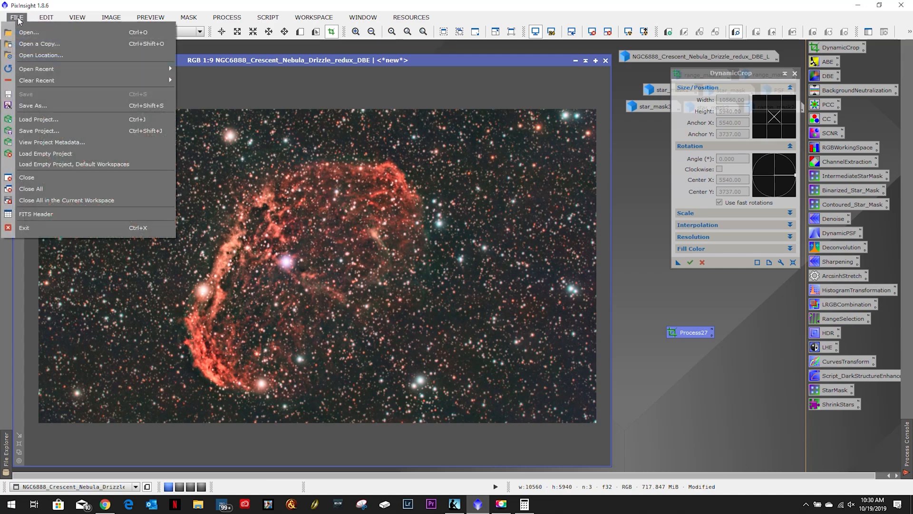
{"action": "left_click", "coordinate": [34, 105]}
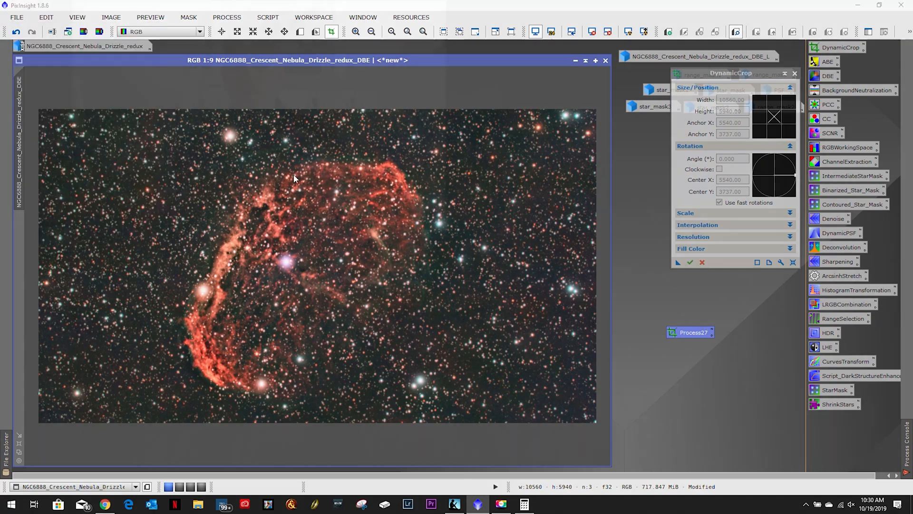